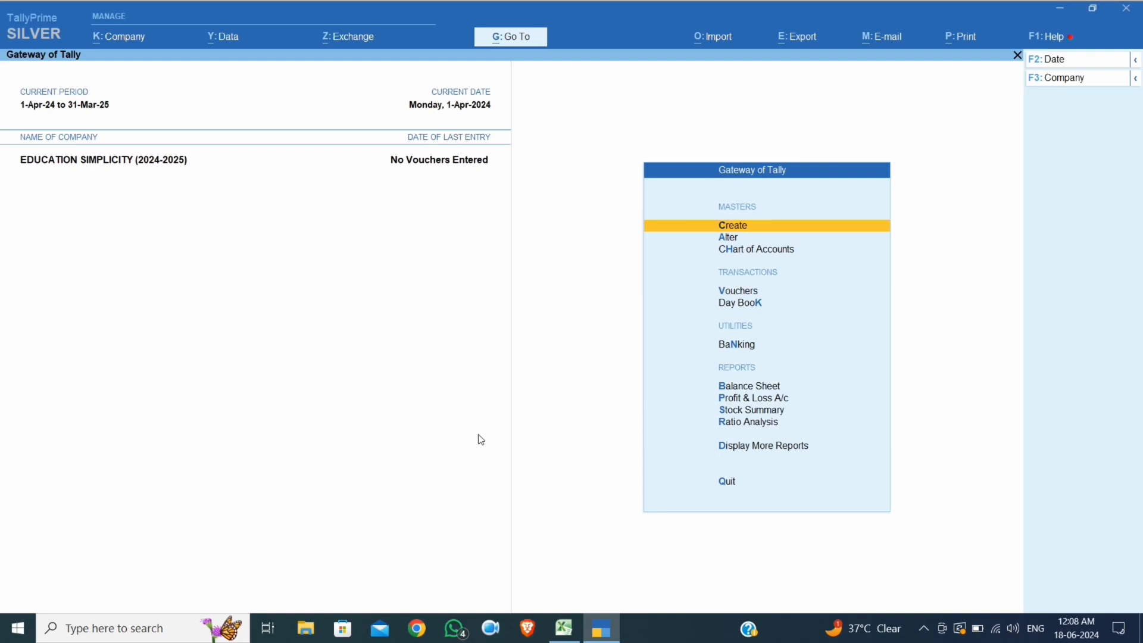
Review the Air Conditioner's under-5-units retailer, wholesaler and customer rates in the Price Level Chart
{"action": "mouse_move", "coordinate": [594, 640]}
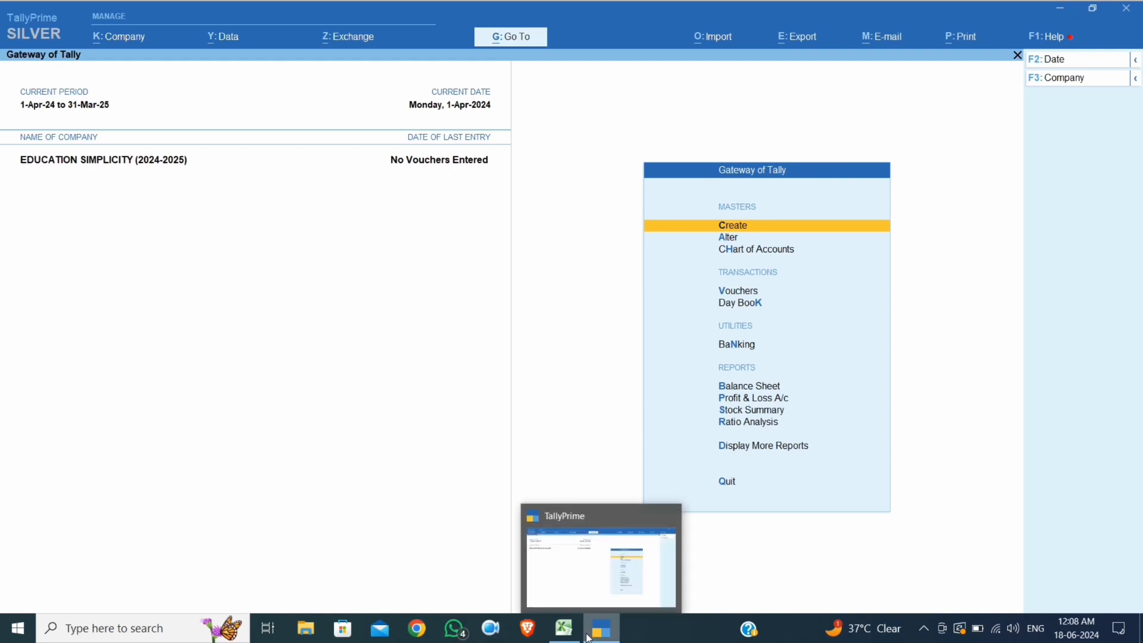
{"action": "left_click", "coordinate": [566, 563]}
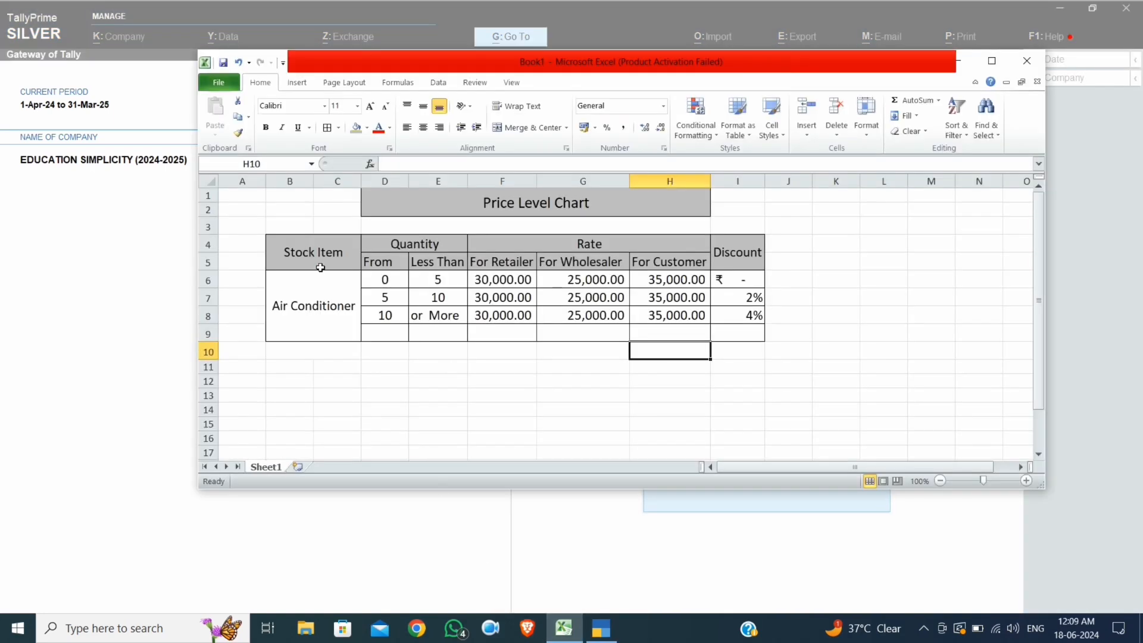
{"action": "left_click", "coordinate": [310, 284]}
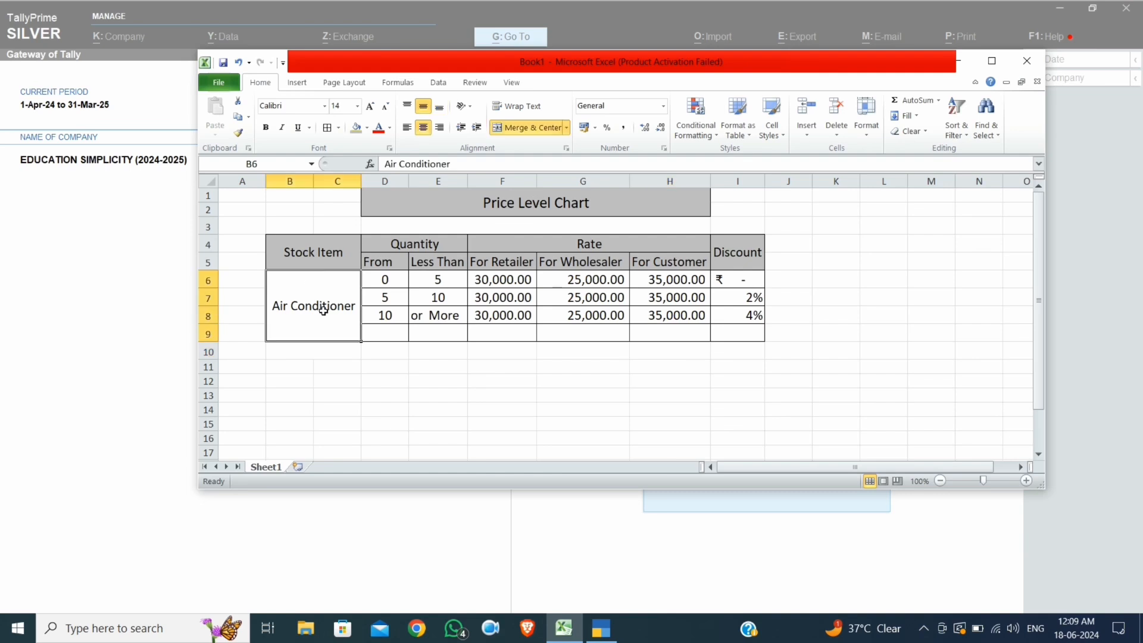
{"action": "left_click", "coordinate": [427, 282]}
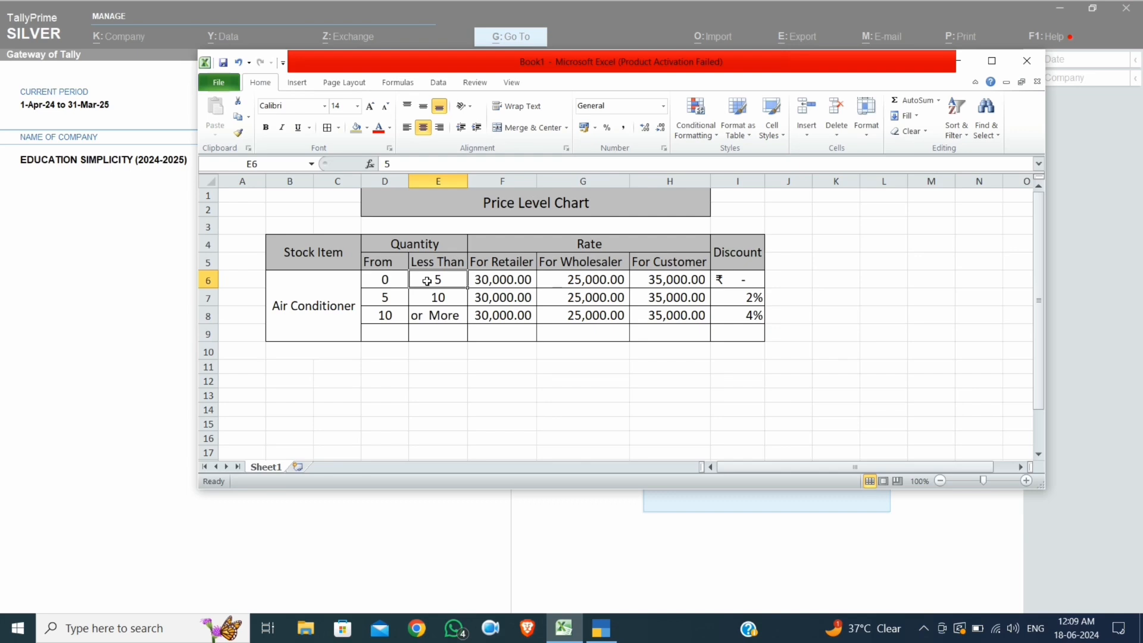
{"action": "left_click", "coordinate": [495, 281]}
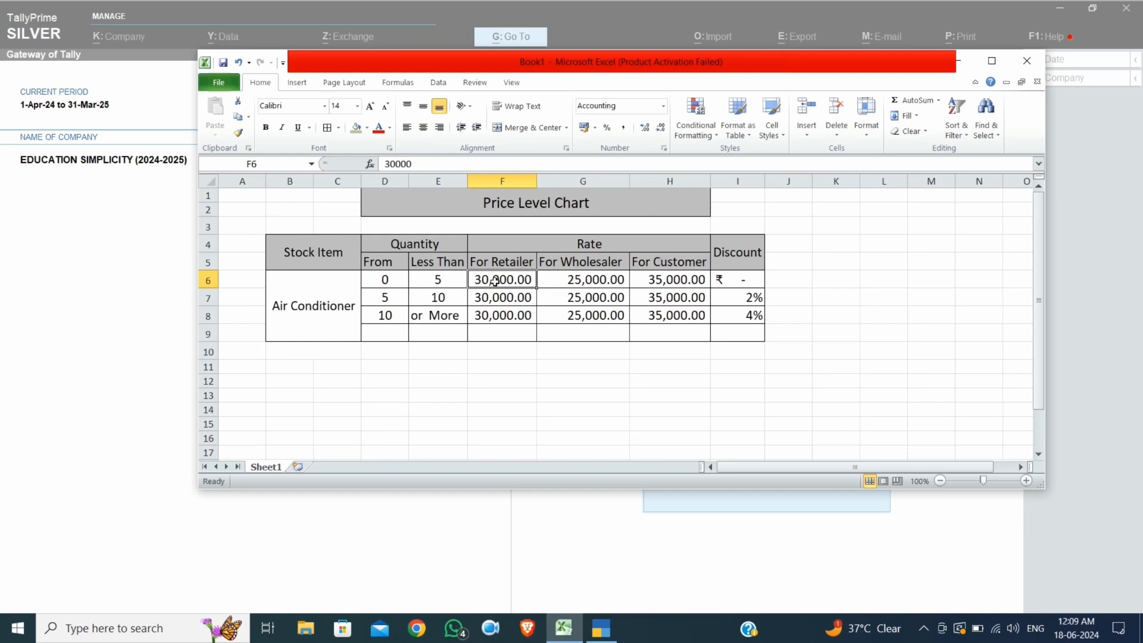
{"action": "left_click", "coordinate": [563, 284]}
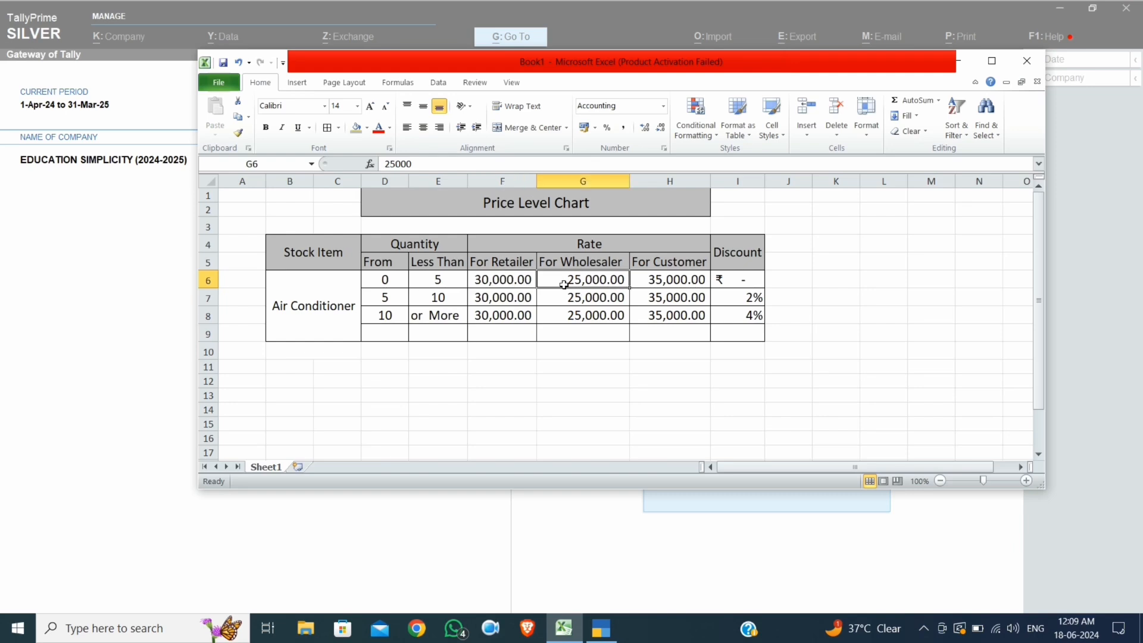
{"action": "left_click", "coordinate": [695, 281]}
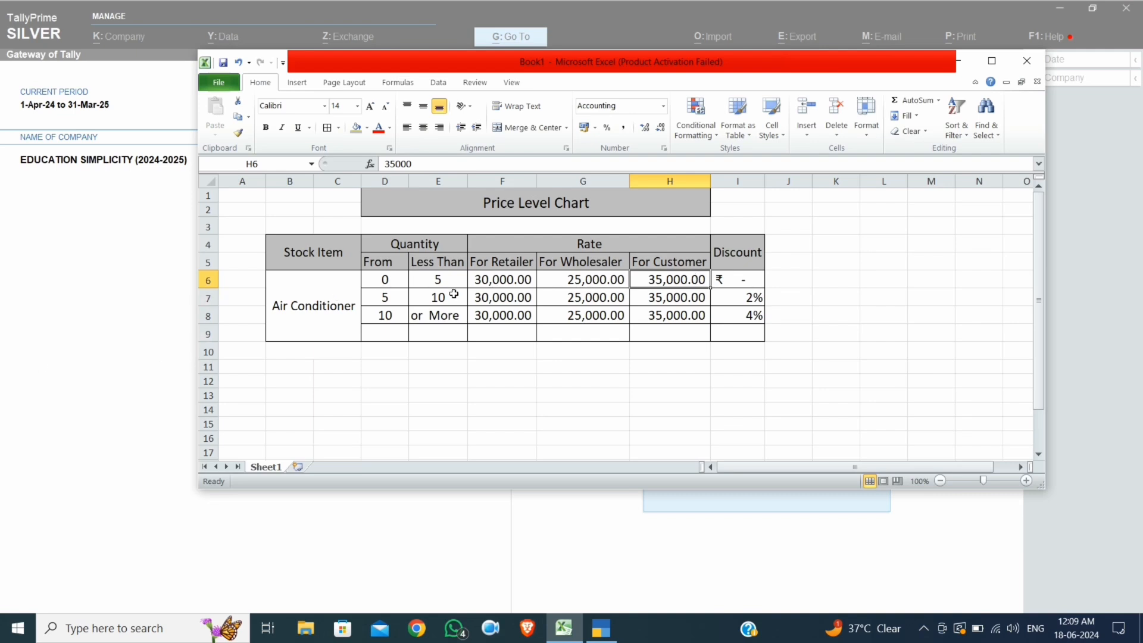
Review the 5-to-10-unit slab's rates and its 2% discount in the chart
{"action": "left_click", "coordinate": [398, 300]}
{"action": "left_click", "coordinate": [433, 298]}
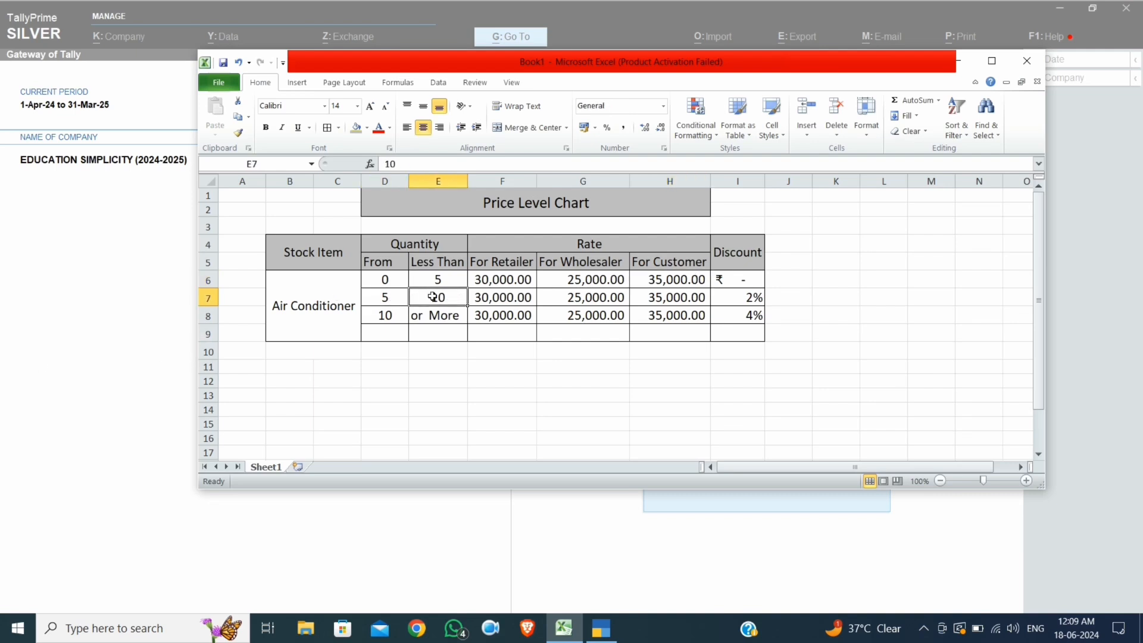
{"action": "left_click", "coordinate": [496, 299]}
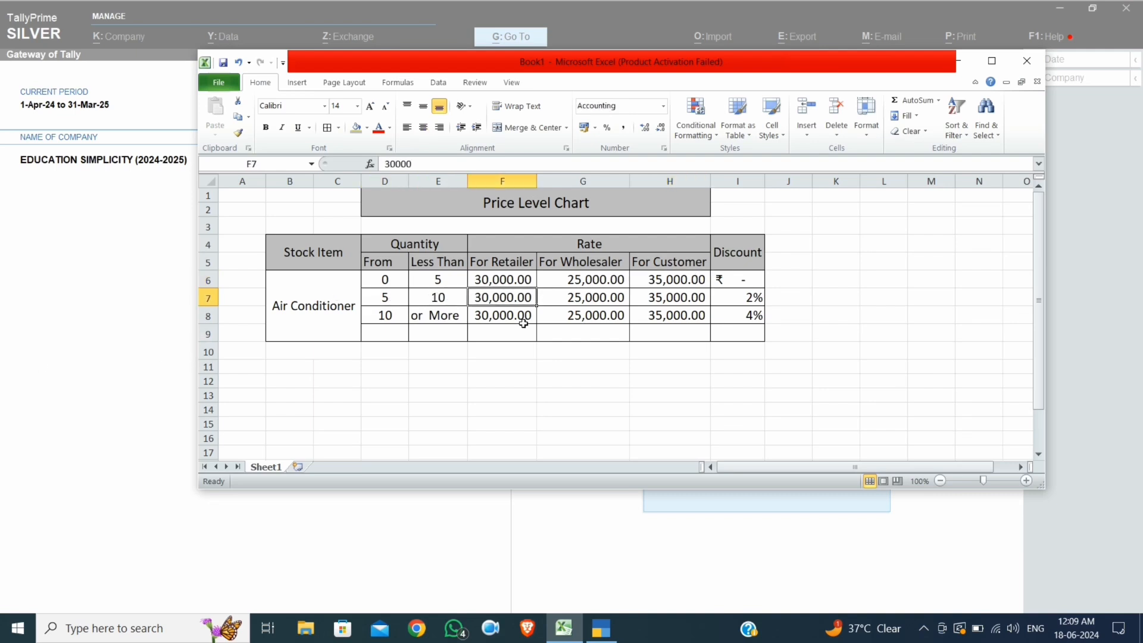
{"action": "left_click", "coordinate": [583, 296]}
{"action": "left_click", "coordinate": [675, 299]}
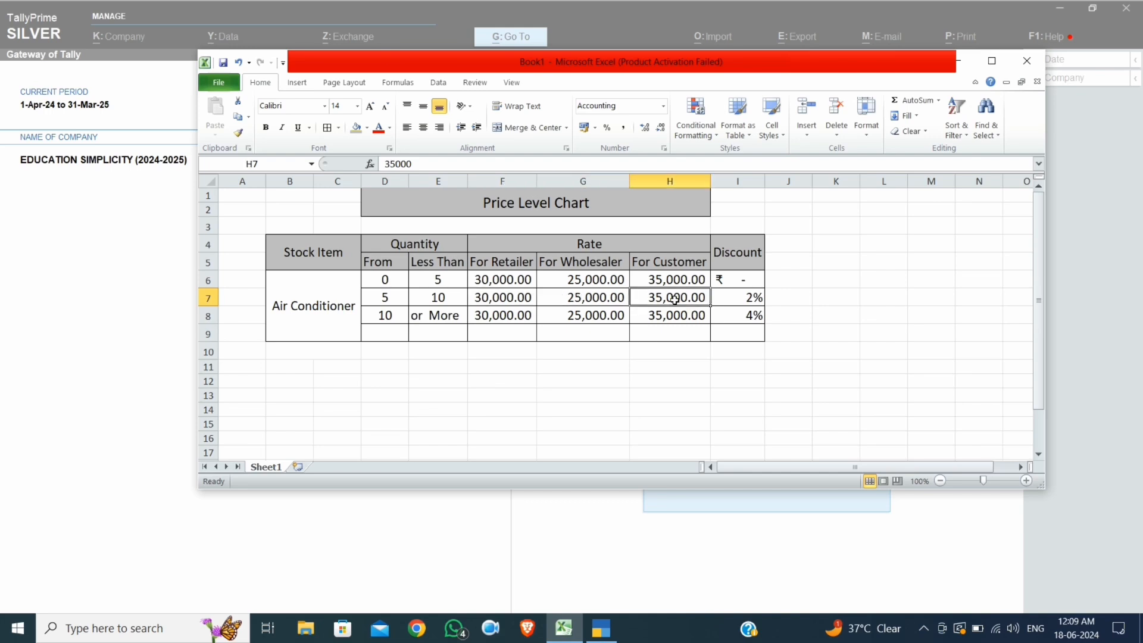
{"action": "left_click", "coordinate": [722, 296]}
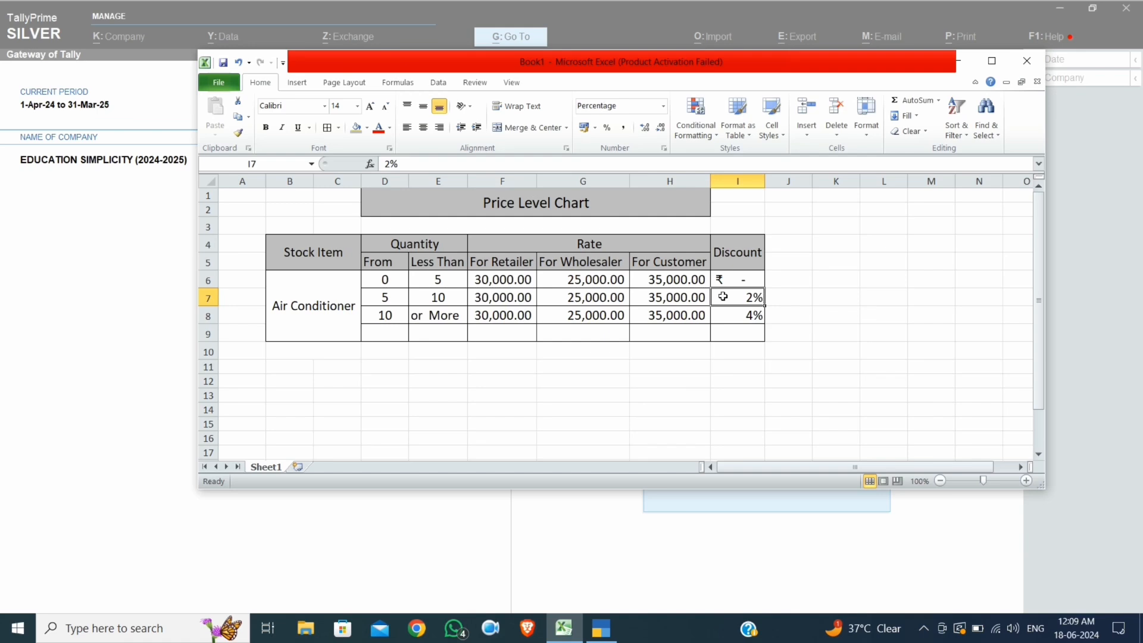
Review the 10-or-more-unit slab's rates and its 4% discount in the chart
{"action": "left_click", "coordinate": [378, 314]}
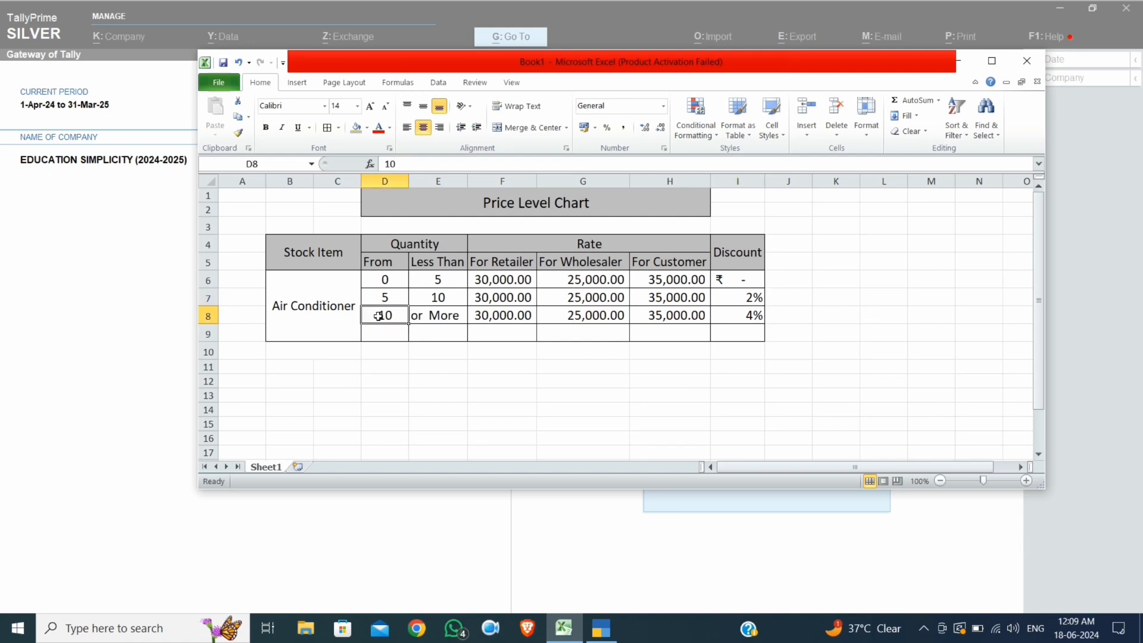
{"action": "left_click", "coordinate": [445, 316]}
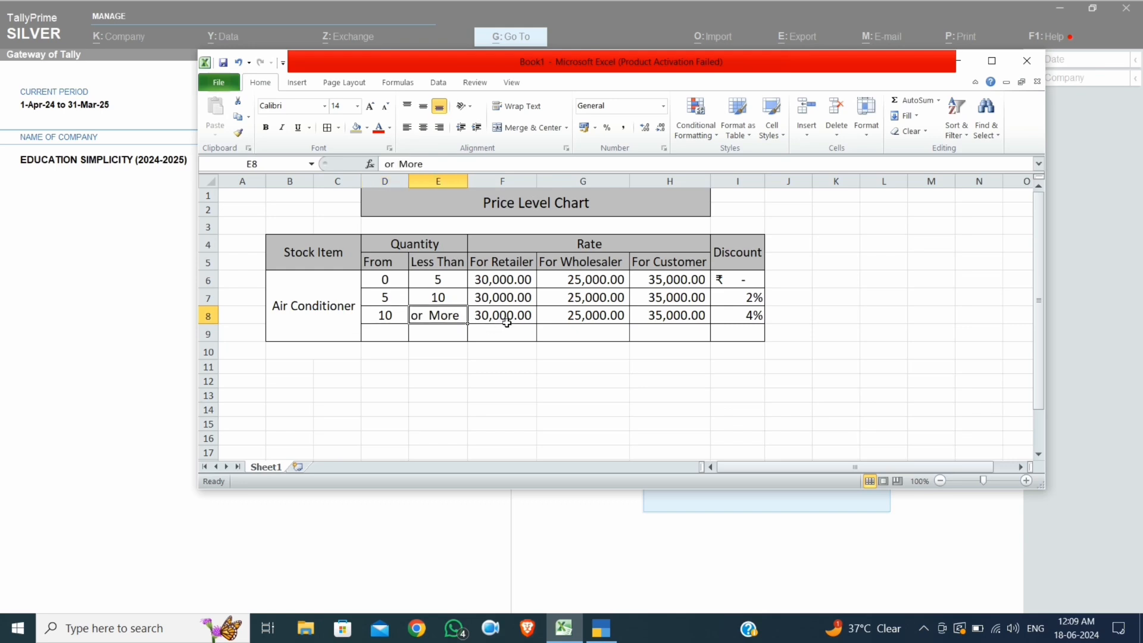
{"action": "left_click", "coordinate": [512, 320]}
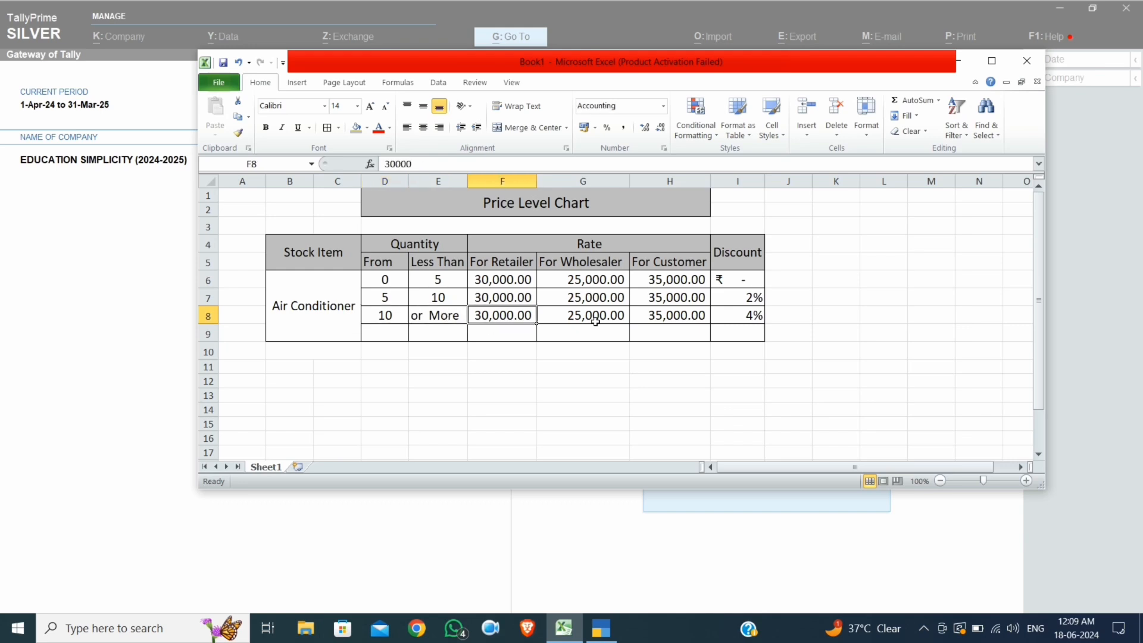
{"action": "left_click", "coordinate": [614, 321]}
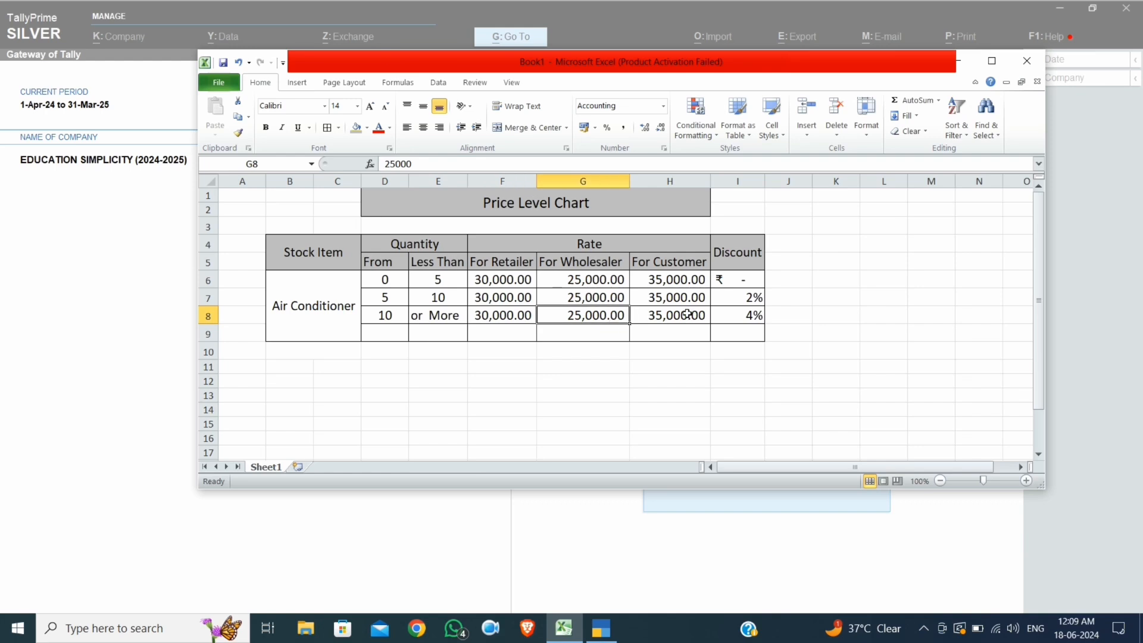
{"action": "left_click", "coordinate": [687, 313]}
{"action": "left_click", "coordinate": [756, 314]}
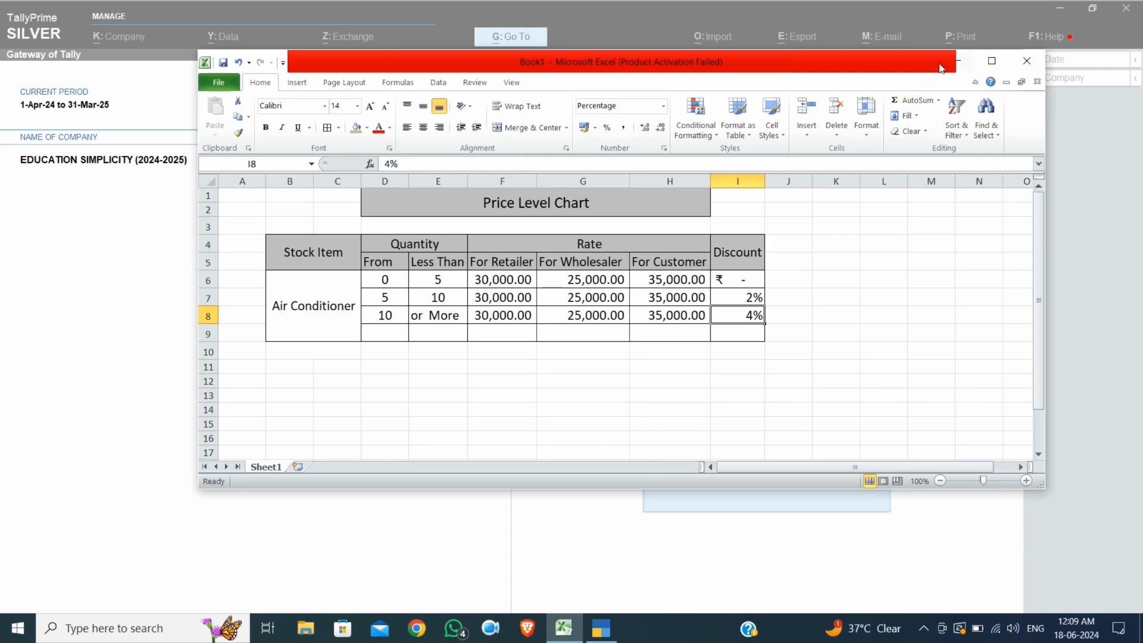
In company features (F11), show all features and enable multiple Price Levels
{"action": "left_click", "coordinate": [963, 61]}
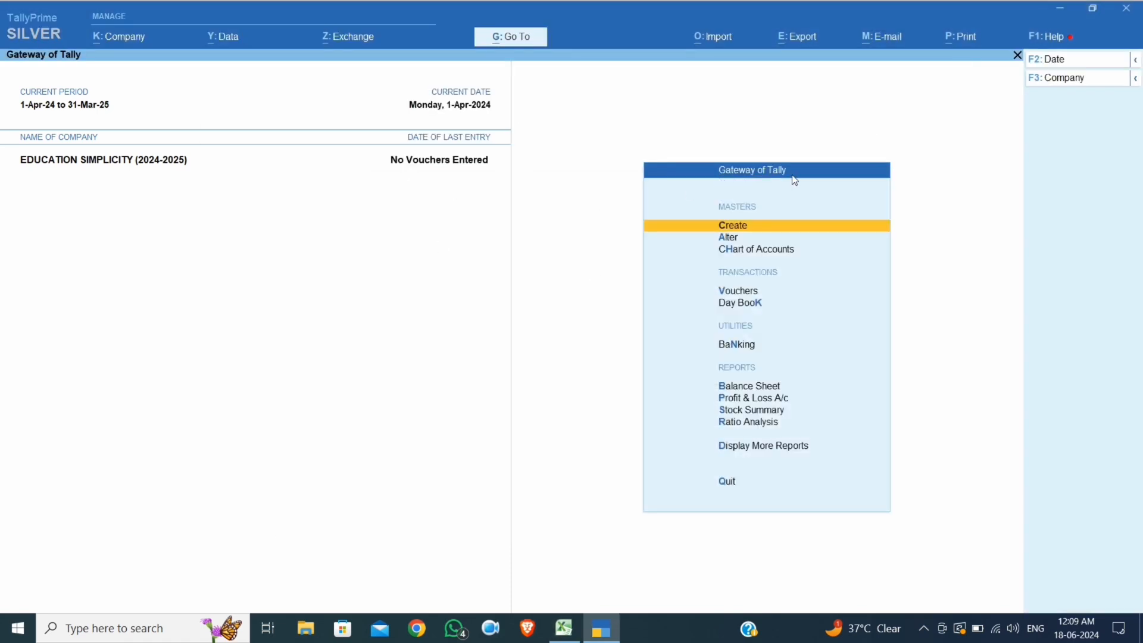
{"action": "key", "text": "F12"}
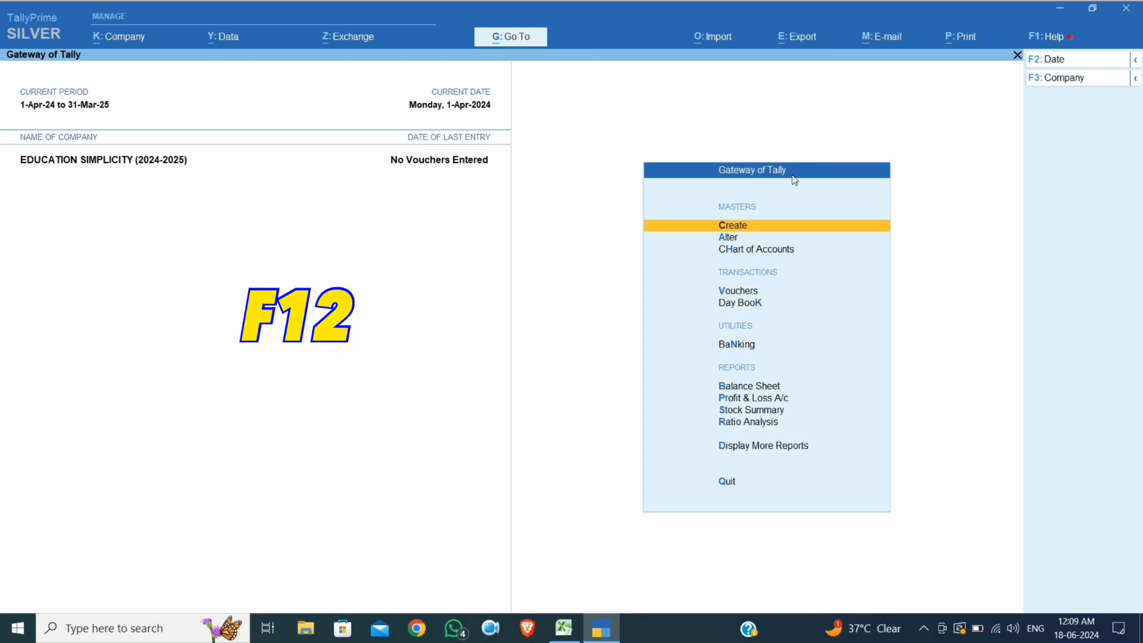
{"action": "key", "text": "F11"}
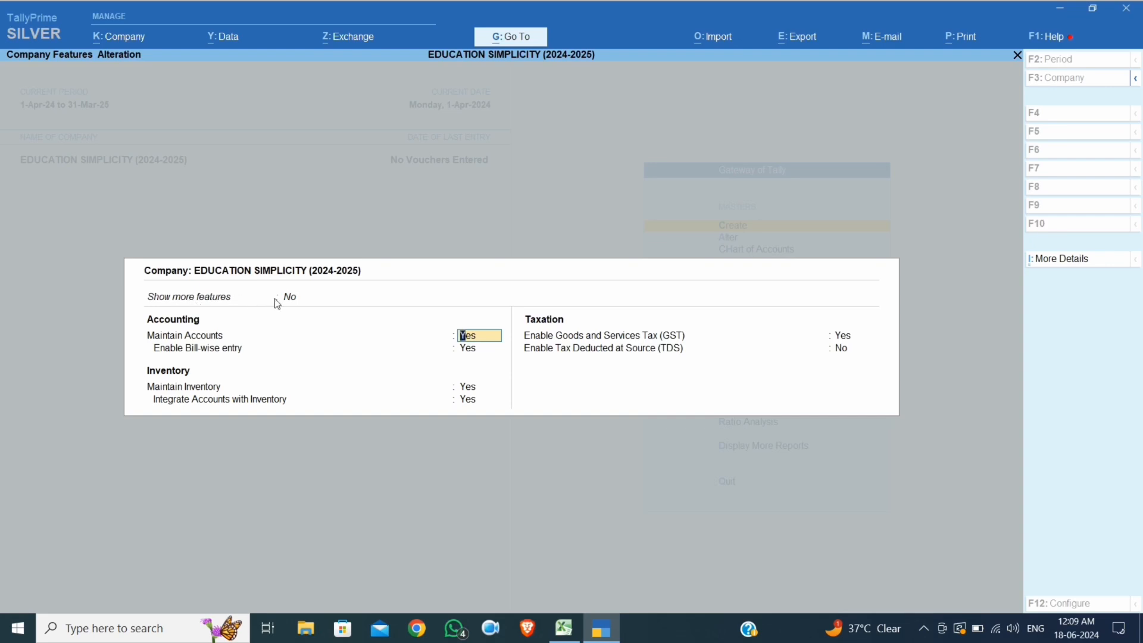
{"action": "left_click", "coordinate": [291, 301]}
{"action": "key", "text": "Down"}
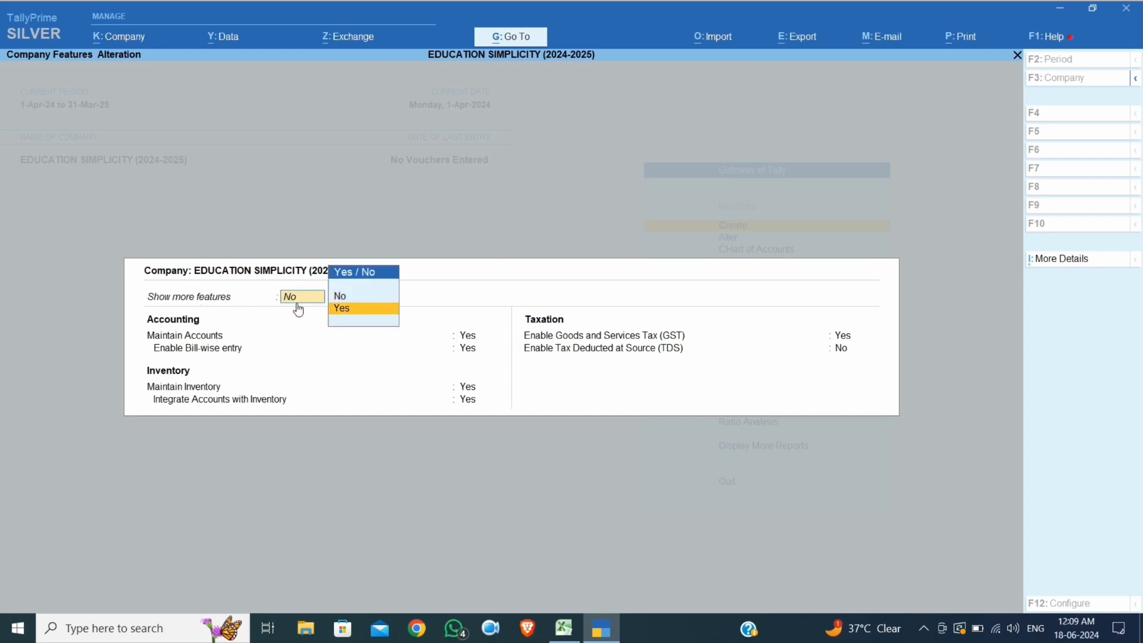
{"action": "key", "text": "Return"}
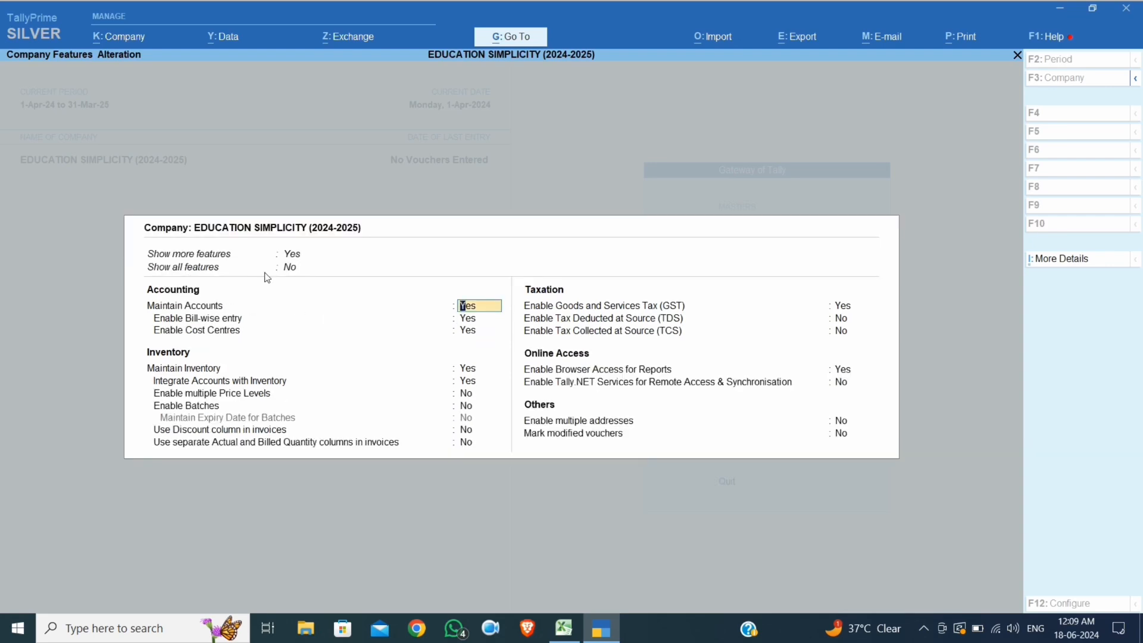
{"action": "left_click", "coordinate": [290, 269]}
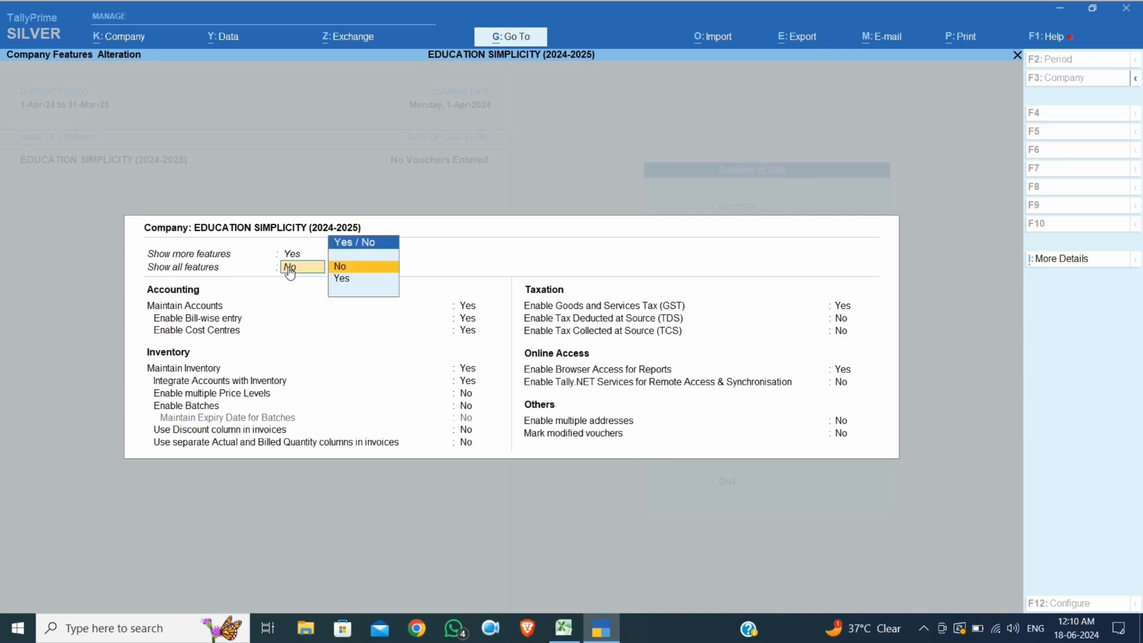
{"action": "key", "text": "Down"}
{"action": "key", "text": "Return"}
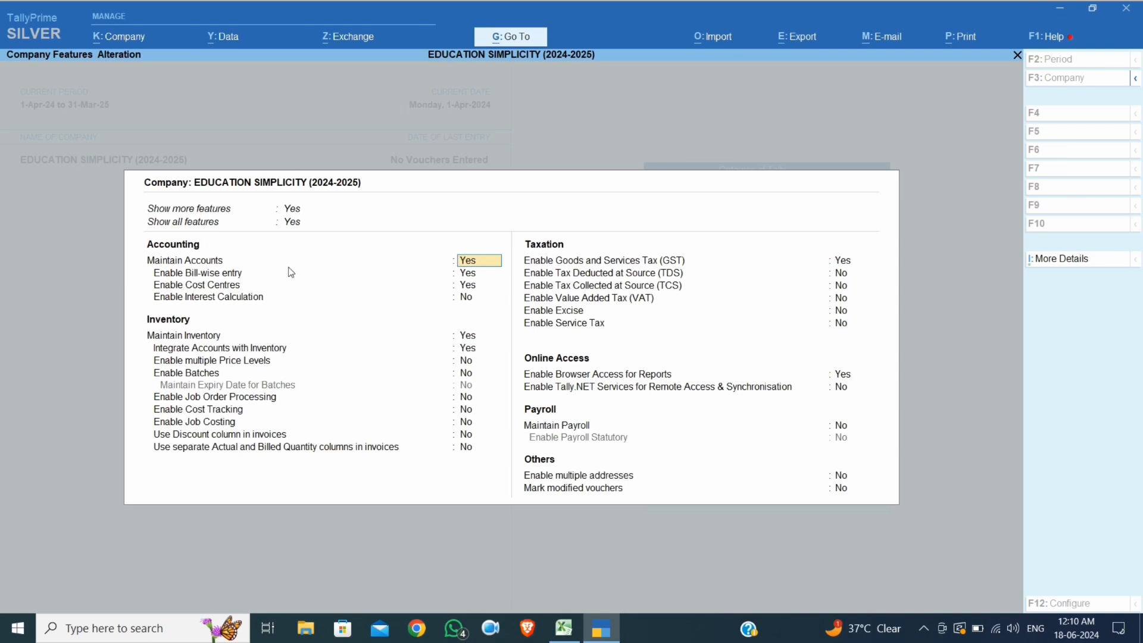
{"action": "key", "text": "Return"}
{"action": "key", "text": "Return"}
{"action": "key", "text": "Return"}
{"action": "key", "text": "Return"}
{"action": "key", "text": "Return"}
{"action": "key", "text": "Return"}
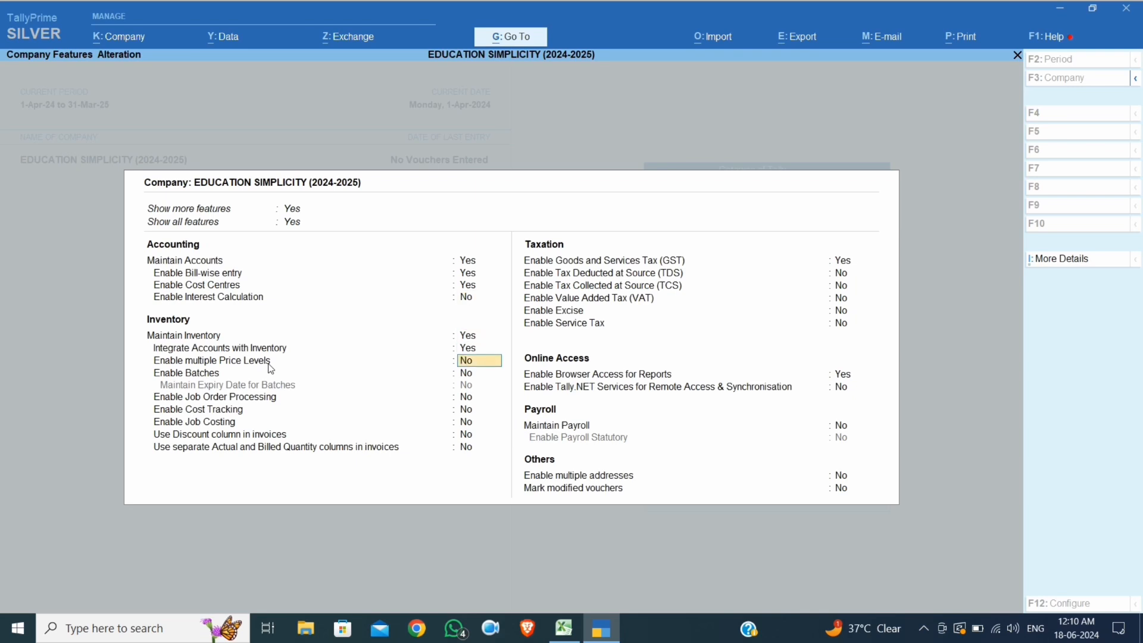
{"action": "type", "text": "Y"}
{"action": "key", "text": "Return"}
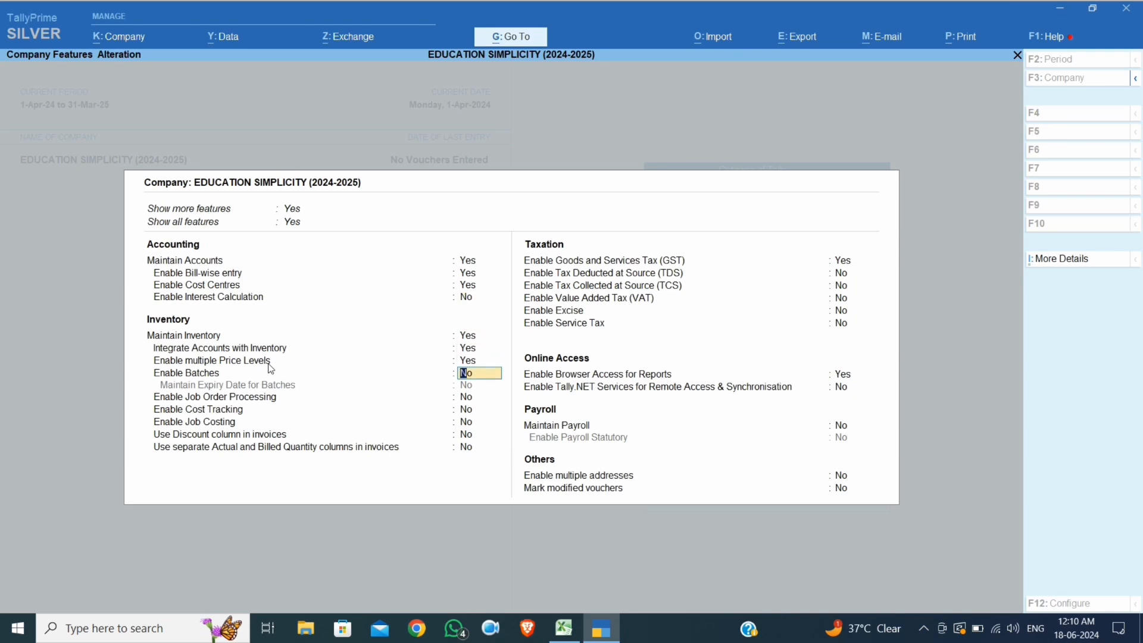
Enable the Discount column in invoices and save the company features
{"action": "left_click", "coordinate": [562, 631]}
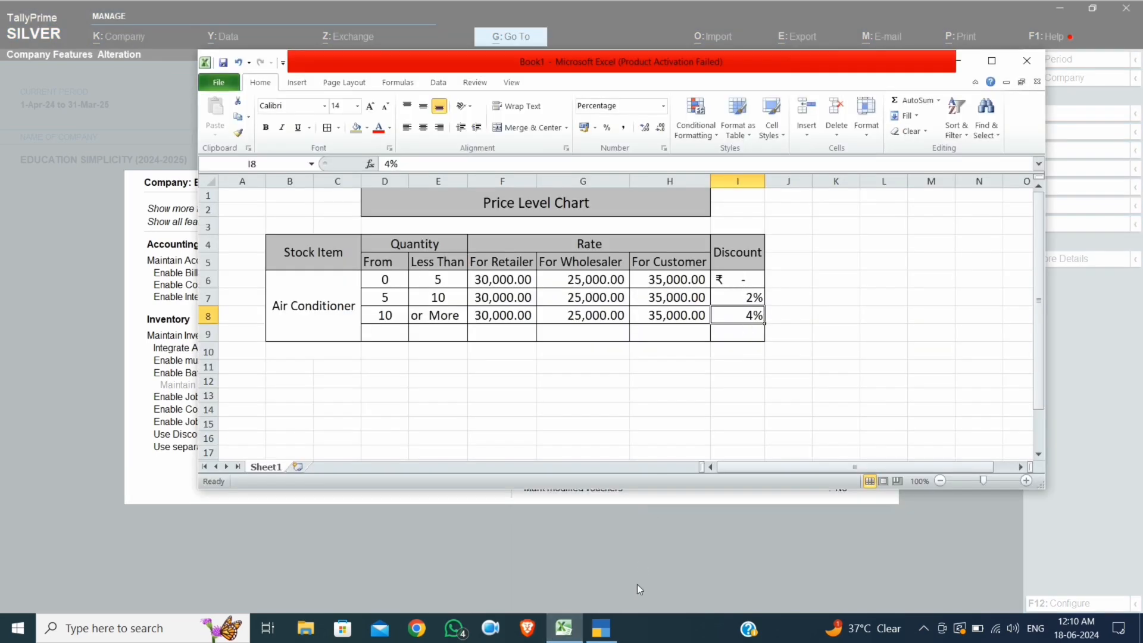
{"action": "left_click", "coordinate": [145, 376]}
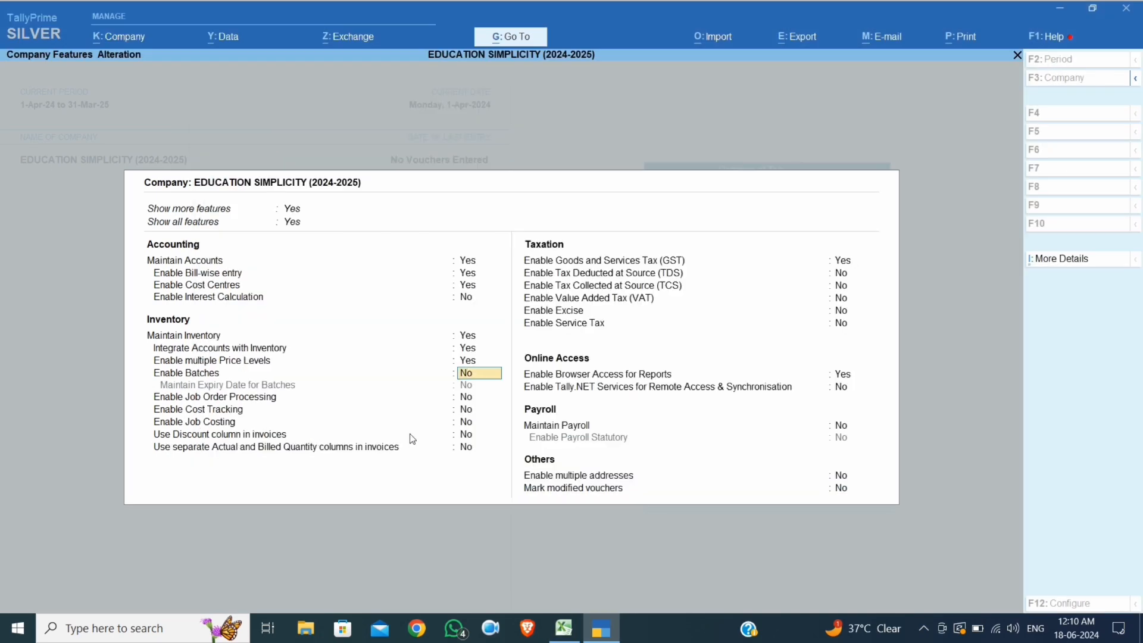
{"action": "left_click", "coordinate": [474, 441]}
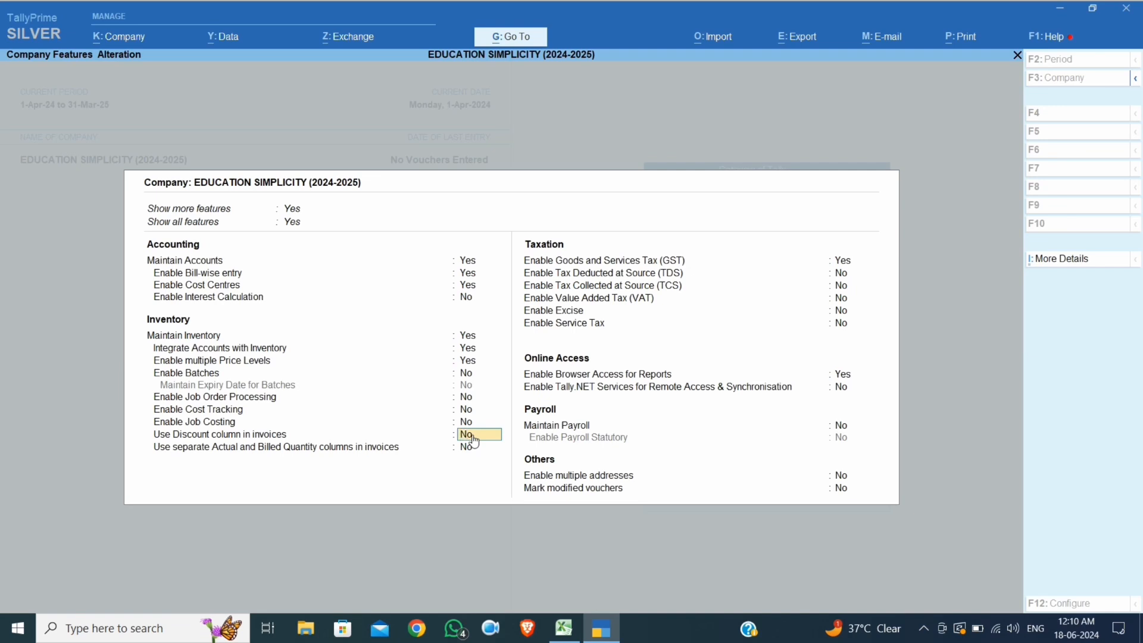
{"action": "type", "text": "Y"}
{"action": "key", "text": "Return"}
{"action": "key", "text": "ctrl+a"}
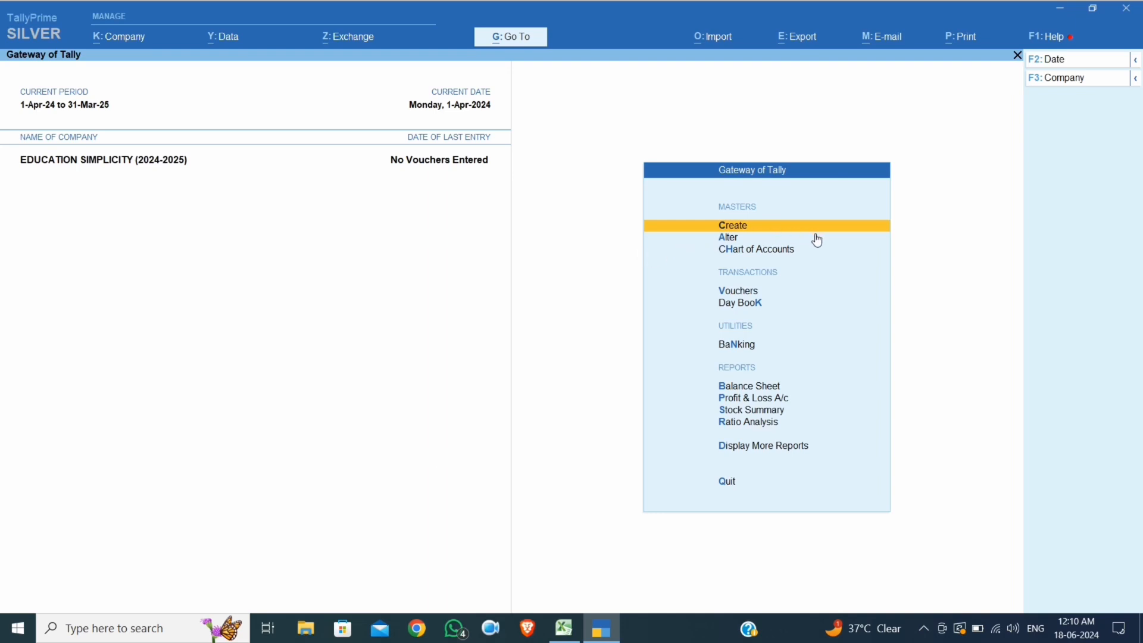
Create a new stock item named SAMSUNG AC 1.5 TON and proceed to its Under field
{"action": "key", "text": "Return"}
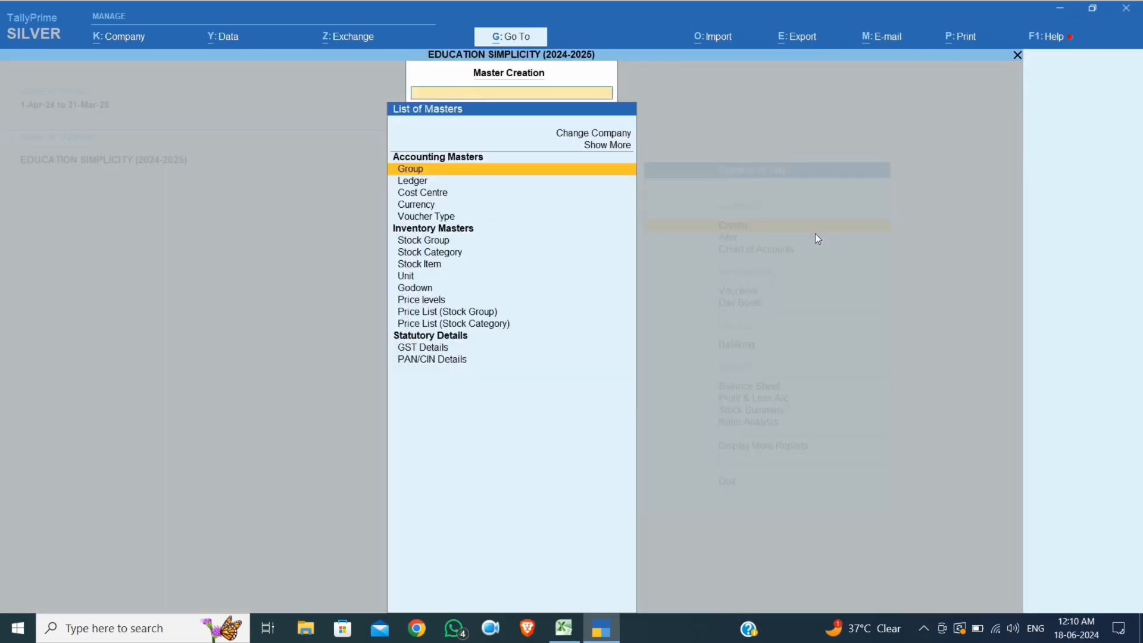
{"action": "key", "text": "Down"}
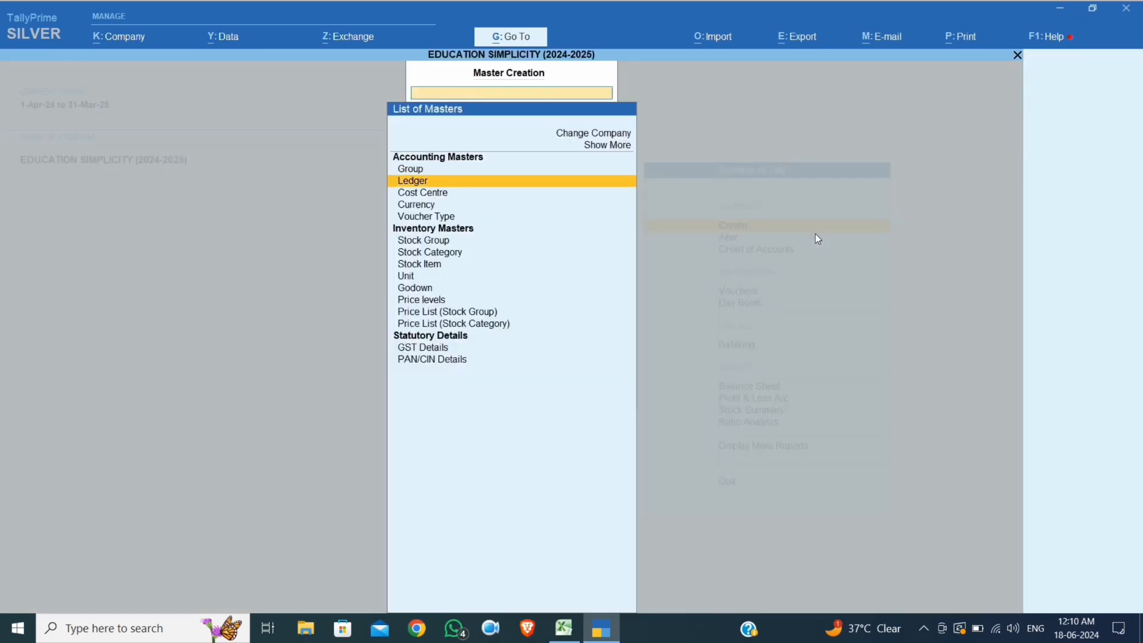
{"action": "key", "text": "Down"}
{"action": "key", "text": "Down"}
{"action": "key", "text": "Down"}
{"action": "key", "text": "Down"}
{"action": "key", "text": "Down"}
{"action": "key", "text": "Down"}
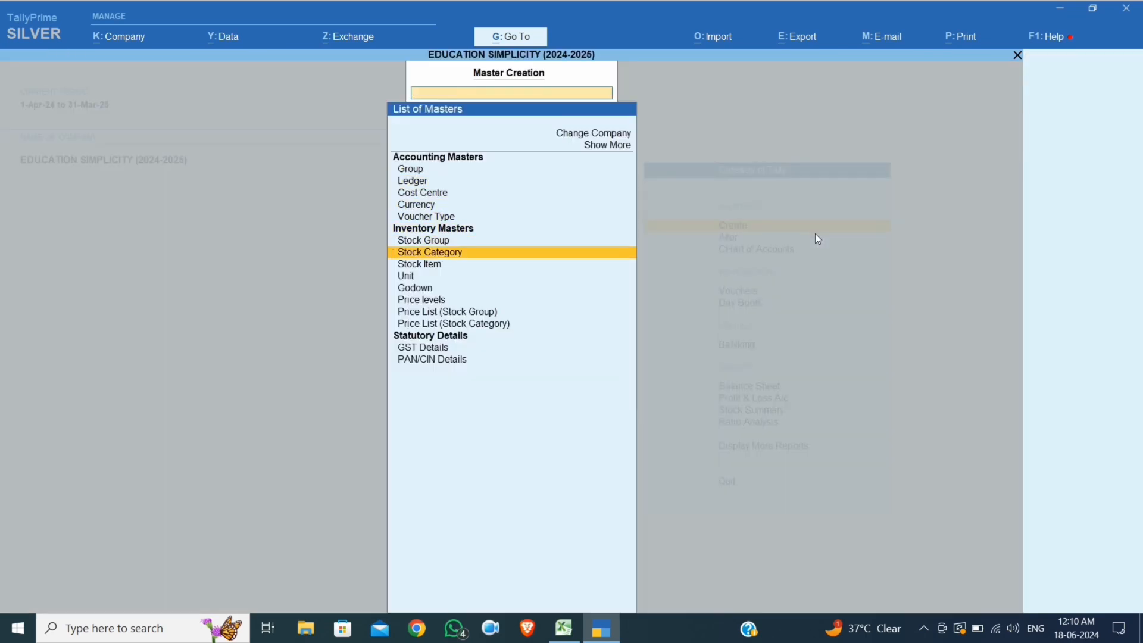
{"action": "key", "text": "Down"}
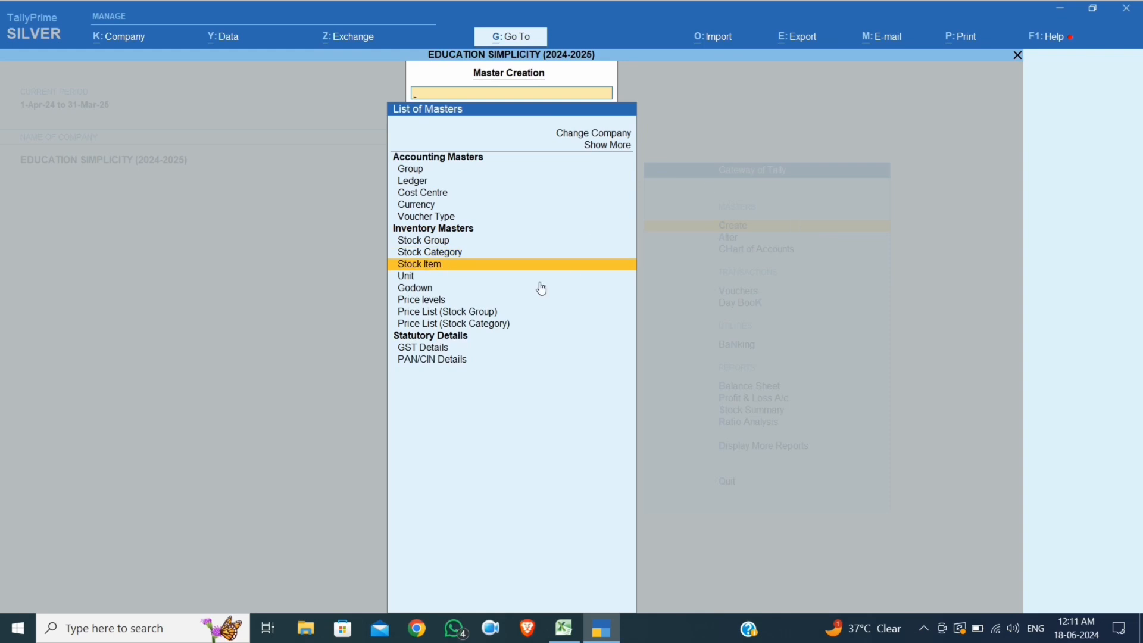
{"action": "key", "text": "Return"}
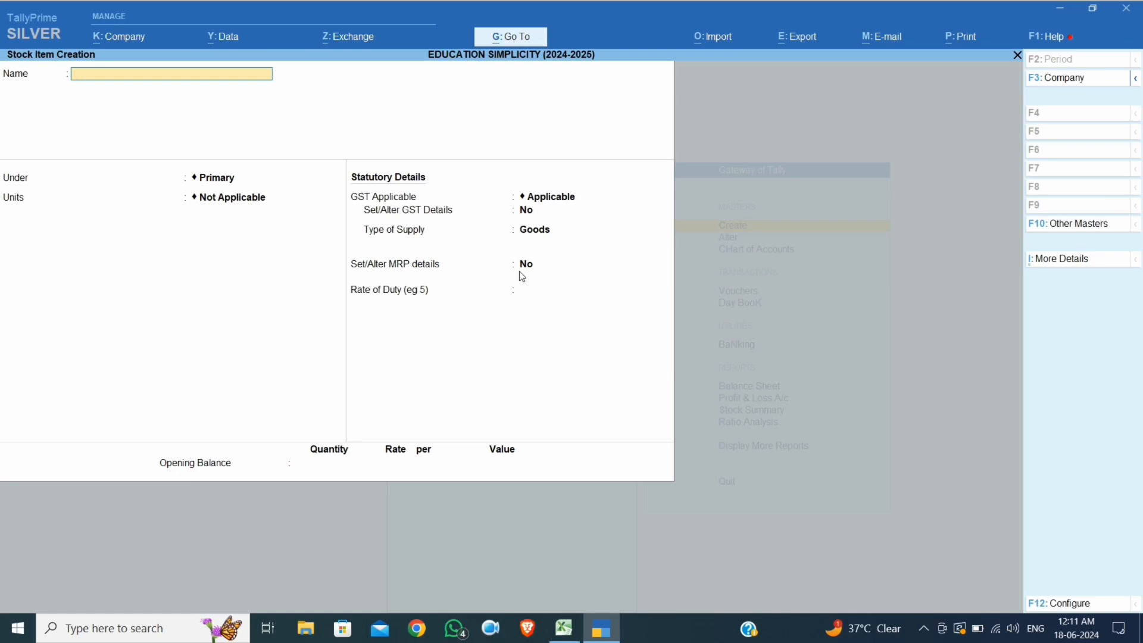
{"action": "type", "text": "SAMSUNG AC 1.5 TON"}
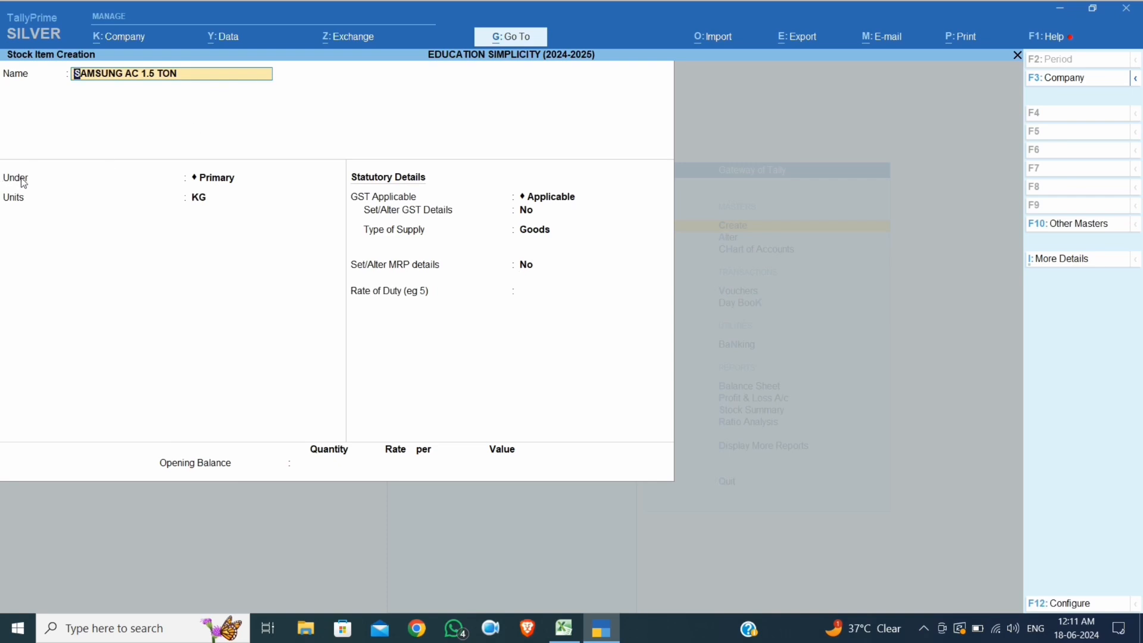
{"action": "key", "text": "Return"}
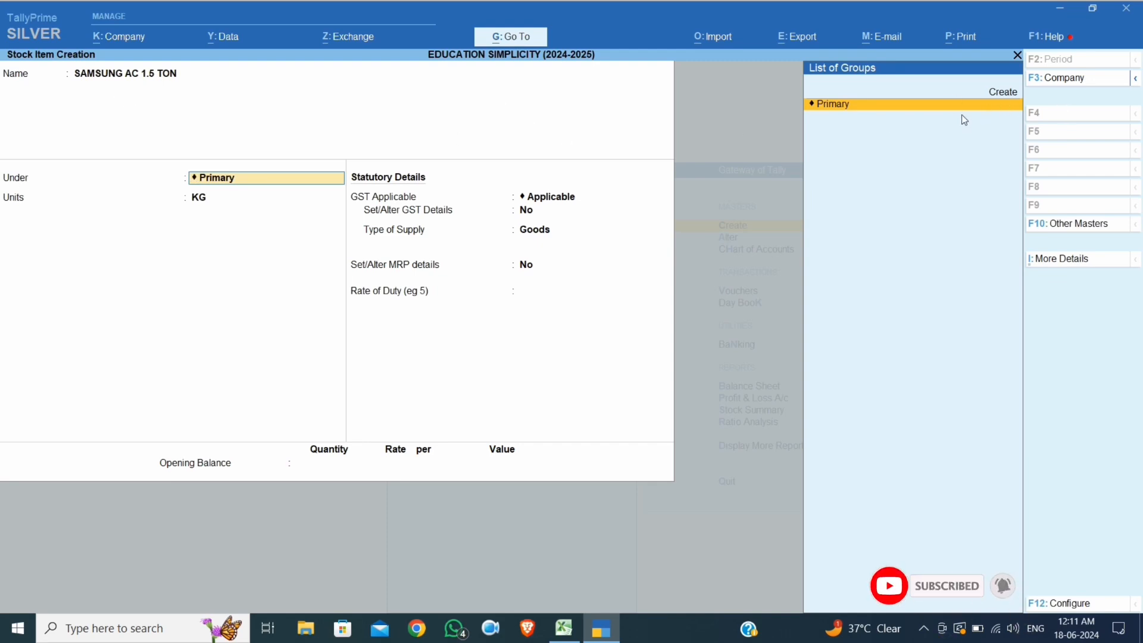
Create the new stock group AIR CONDITIONER under Primary for the item
{"action": "key", "text": "Up"}
{"action": "key", "text": "Return"}
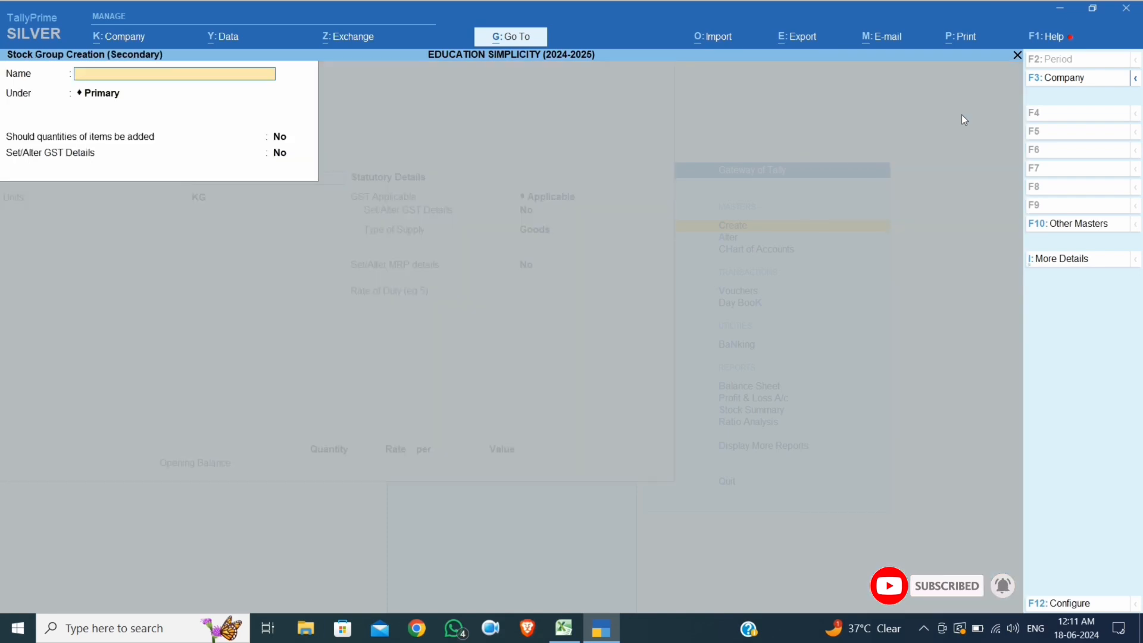
{"action": "type", "text": "AIR C"}
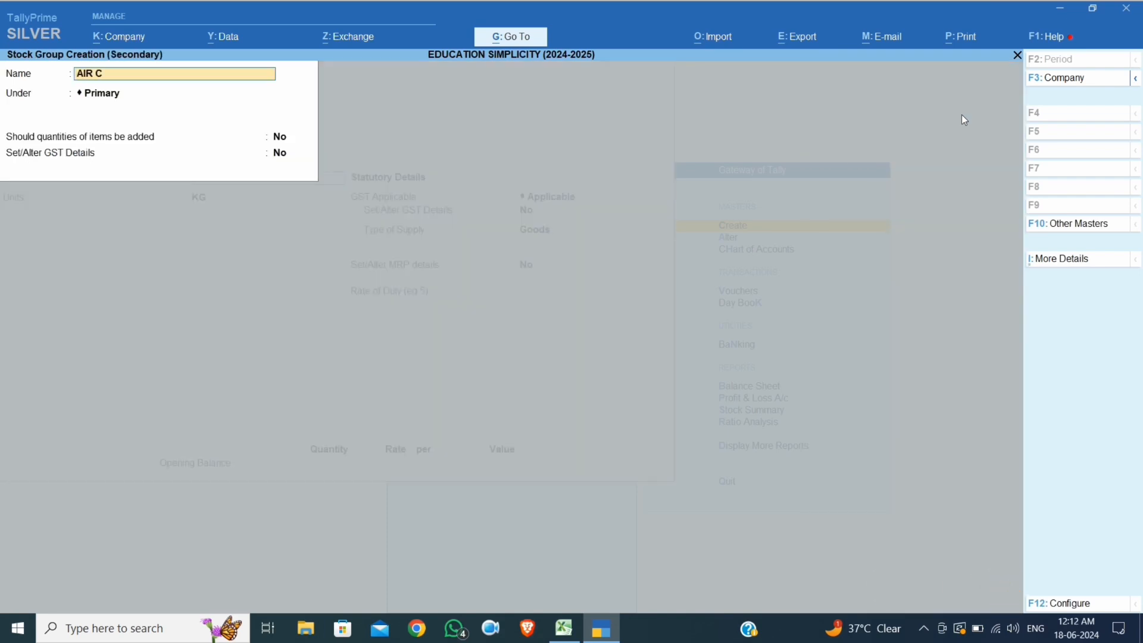
{"action": "type", "text": "ONDITIONER"}
{"action": "key", "text": "Return"}
{"action": "key", "text": "Return"}
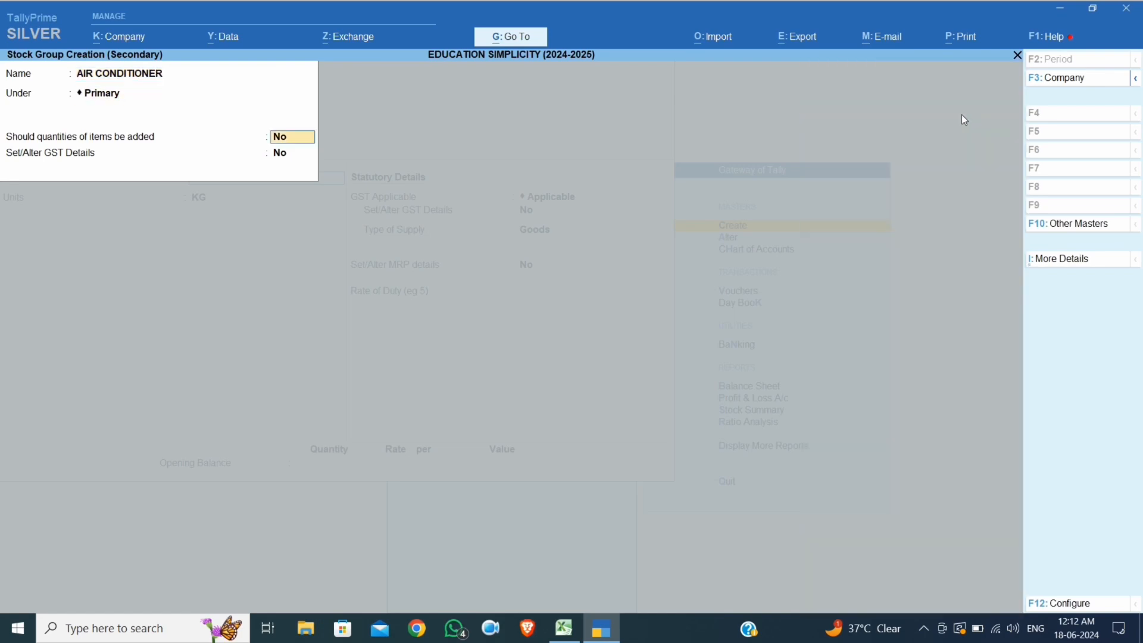
{"action": "key", "text": "Return"}
{"action": "key", "text": "Return"}
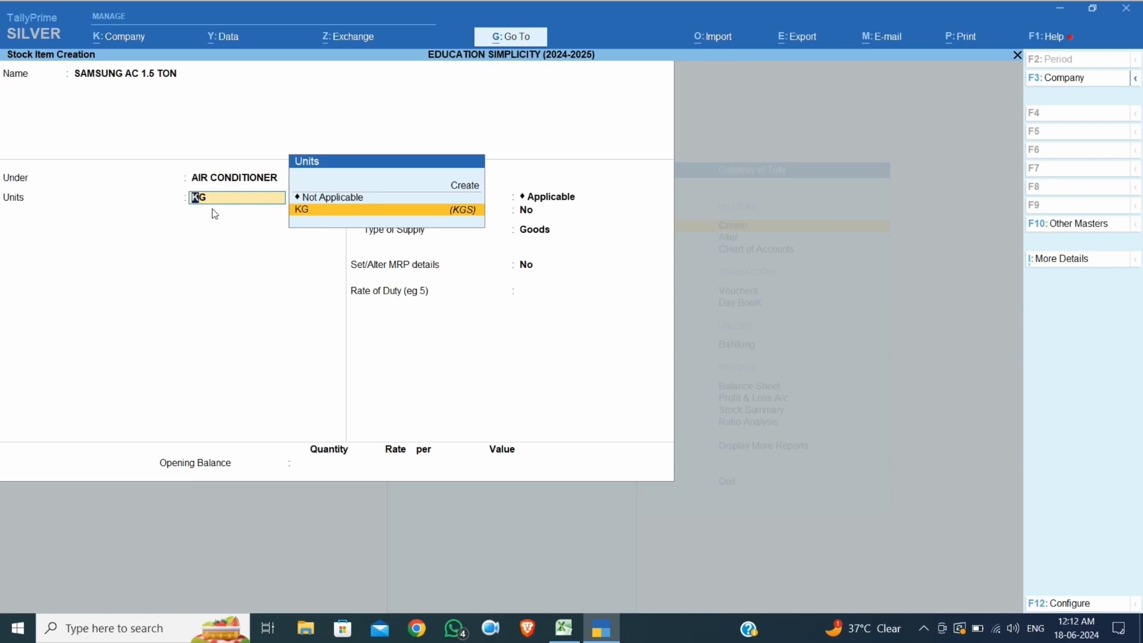
Create unit PCS with formal name Piece and quantity code PCS-PIECES
{"action": "key", "text": "Up"}
{"action": "key", "text": "Up"}
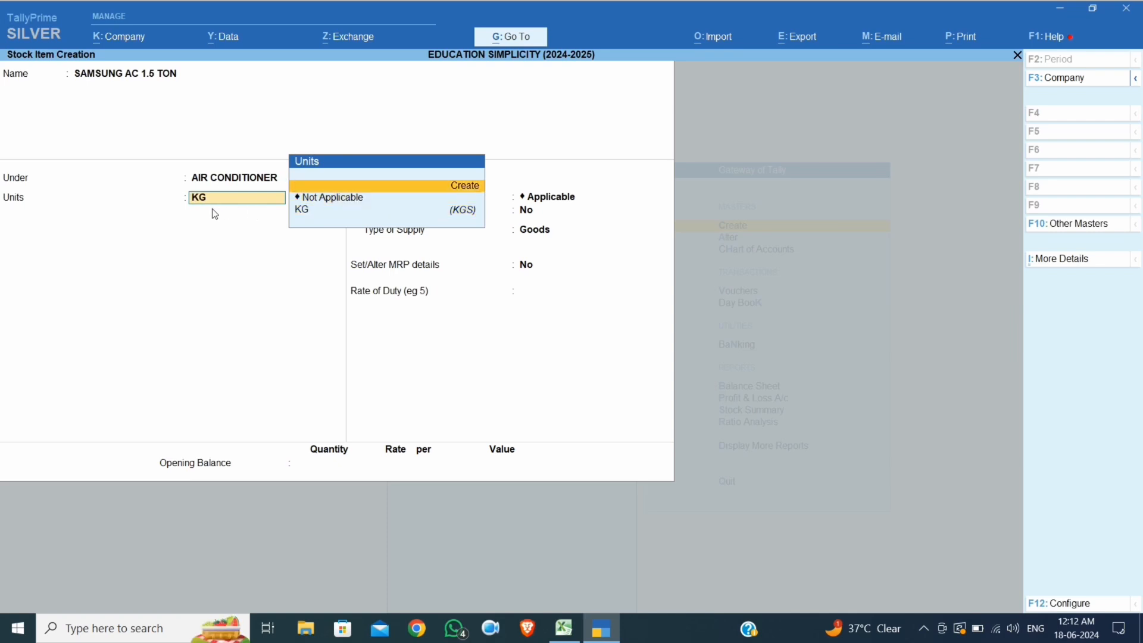
{"action": "key", "text": "Return"}
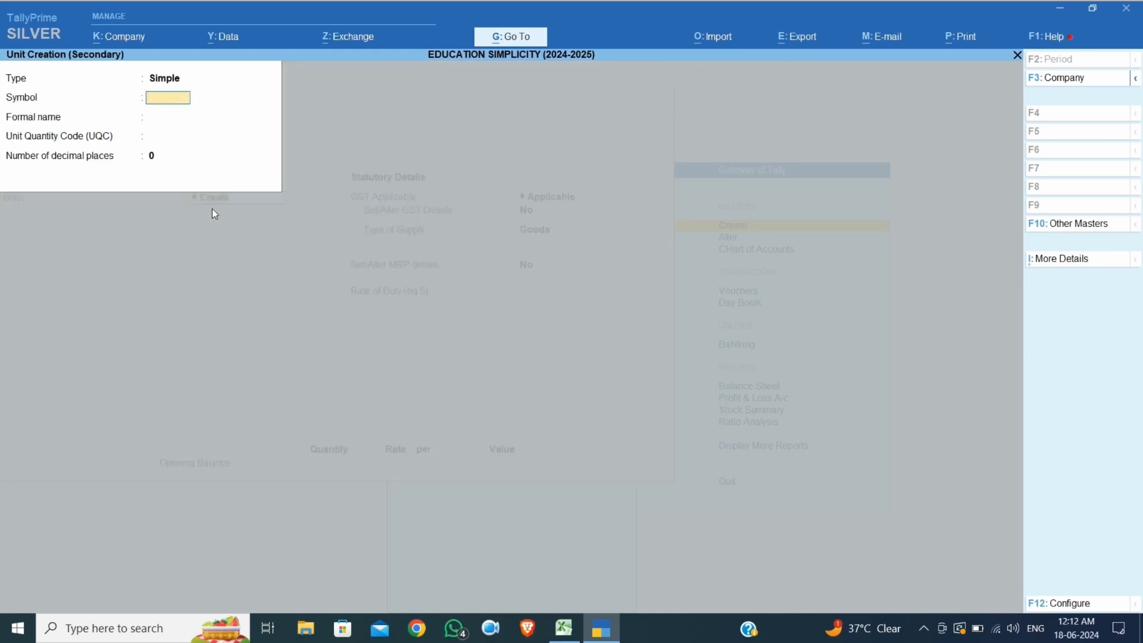
{"action": "type", "text": "PCS"}
{"action": "key", "text": "Return"}
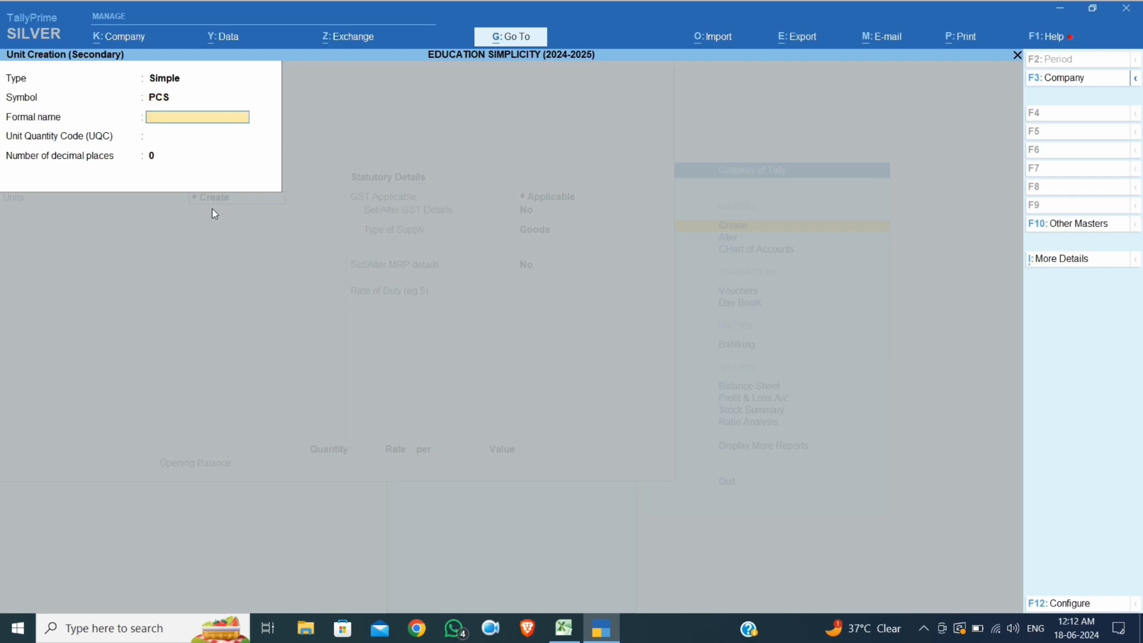
{"action": "type", "text": "Piece"}
{"action": "key", "text": "Return"}
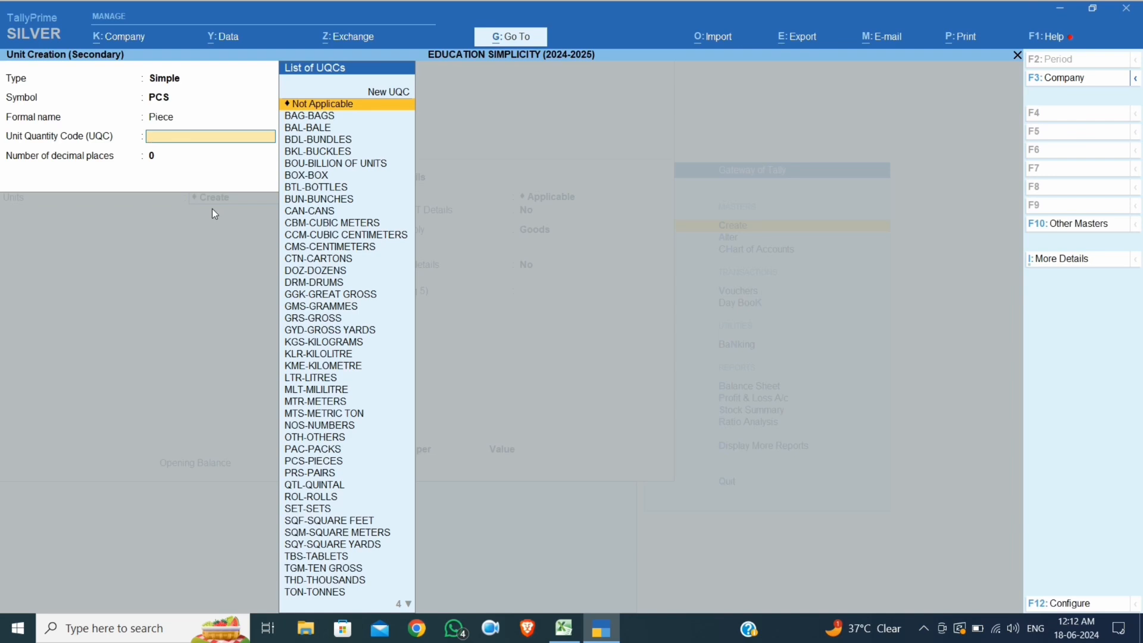
{"action": "type", "text": "p"}
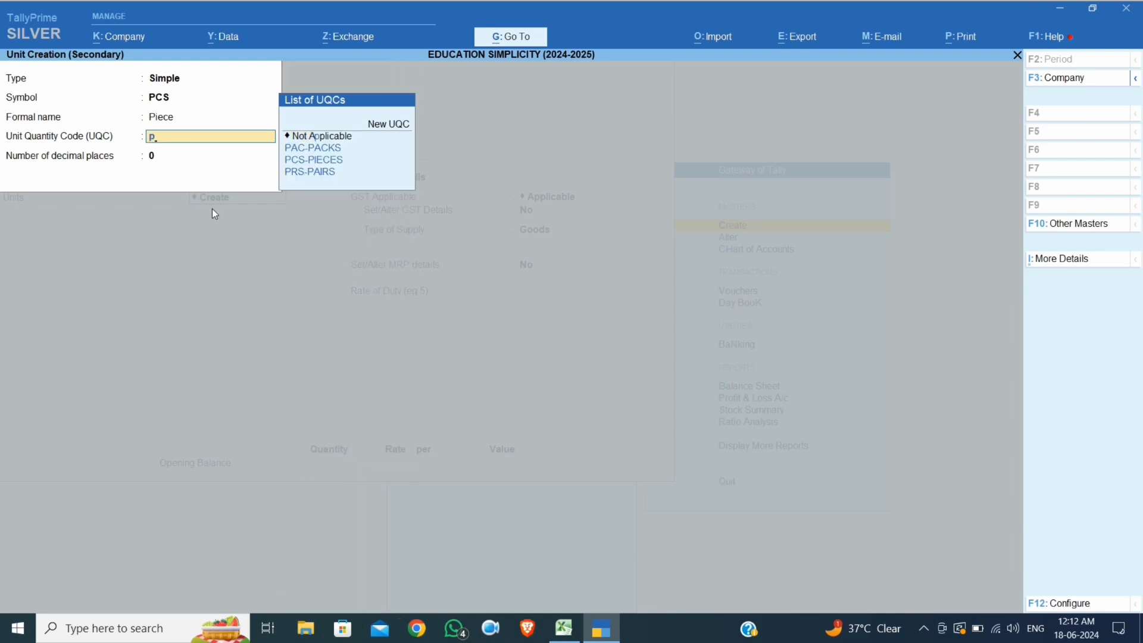
{"action": "key", "text": "Down"}
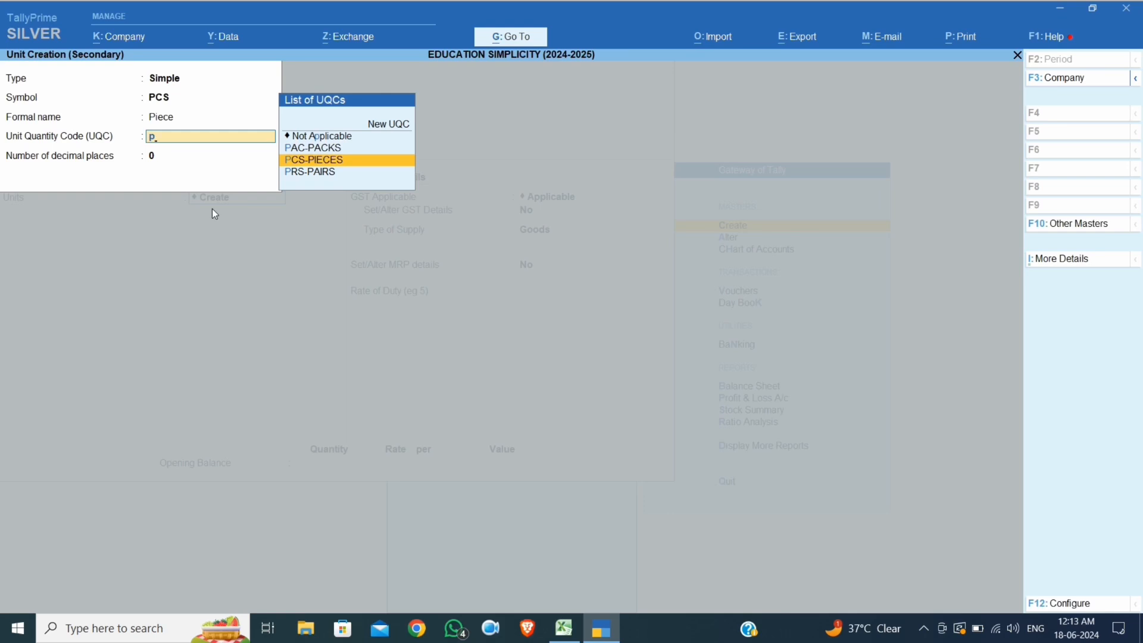
{"action": "key", "text": "Return"}
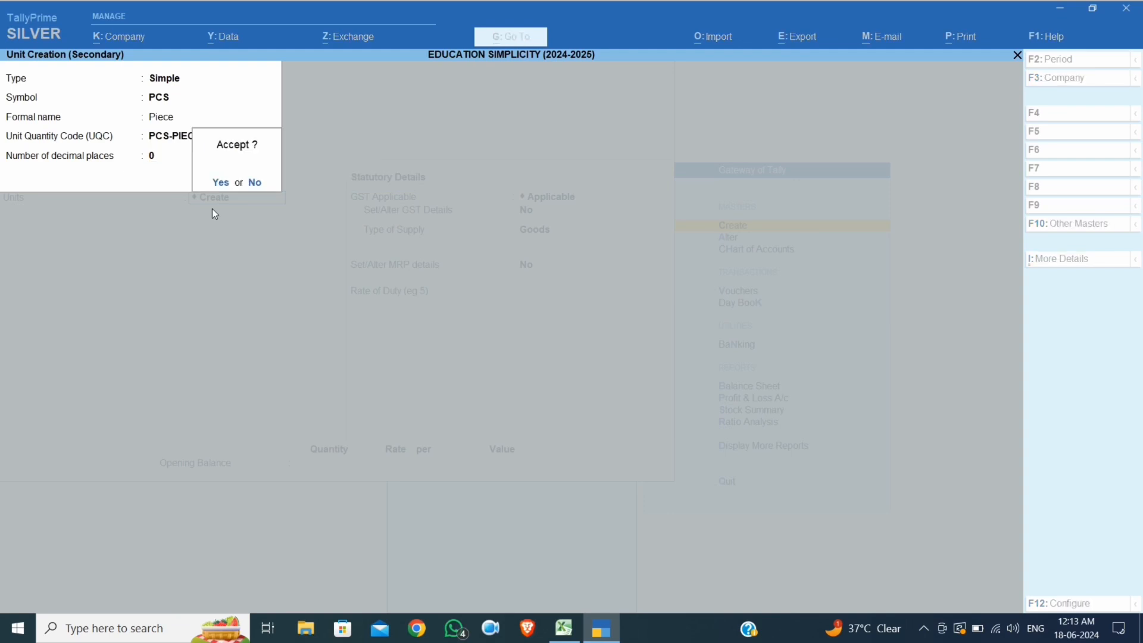
{"action": "key", "text": "Return"}
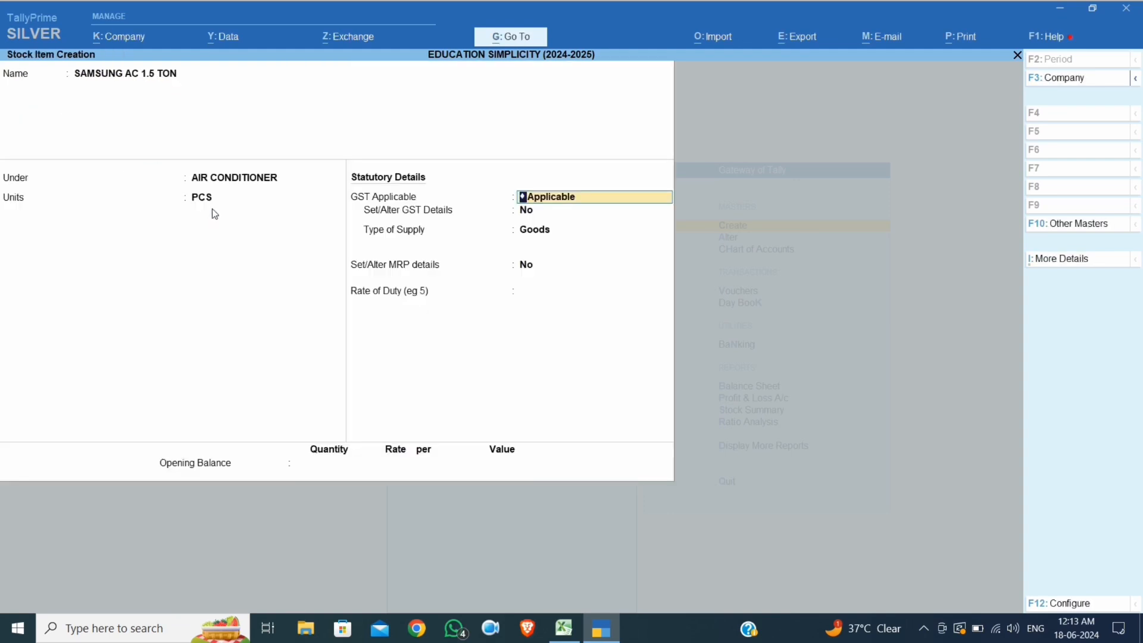
Set the item's GST details: HSN/SAC 8415, Taxable, 28% rate, Goods supply
{"action": "key", "text": "Return"}
{"action": "key", "text": "y"}
{"action": "key", "text": "Return"}
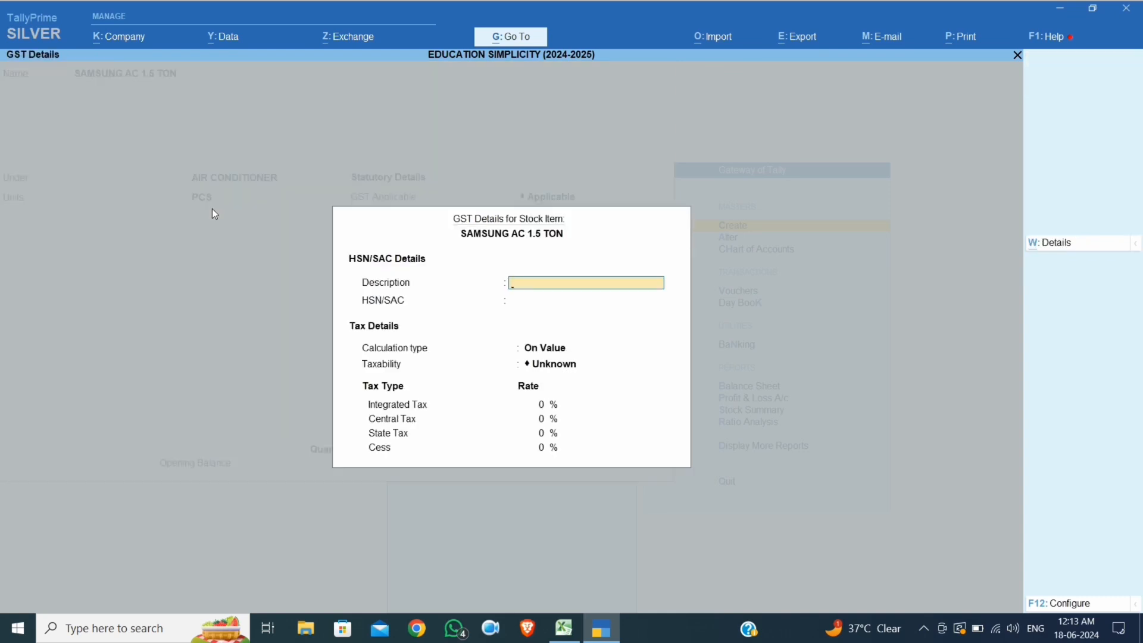
{"action": "key", "text": "Return"}
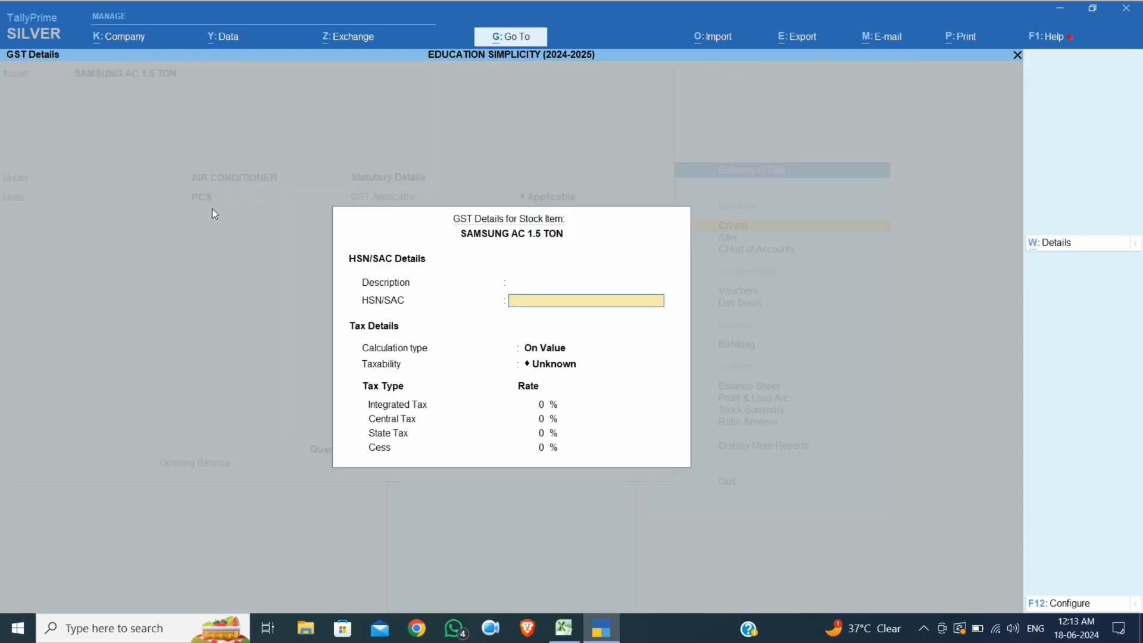
{"action": "type", "text": "8415"}
{"action": "key", "text": "Return"}
{"action": "key", "text": "Return"}
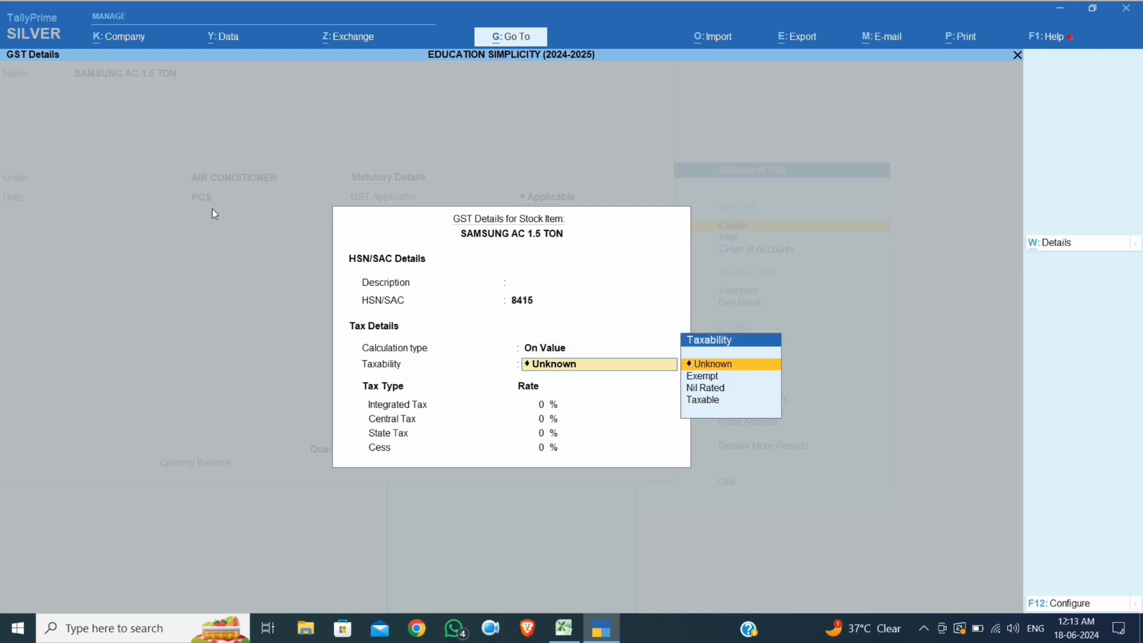
{"action": "key", "text": "Down"}
{"action": "key", "text": "Down"}
{"action": "key", "text": "Down"}
{"action": "key", "text": "Return"}
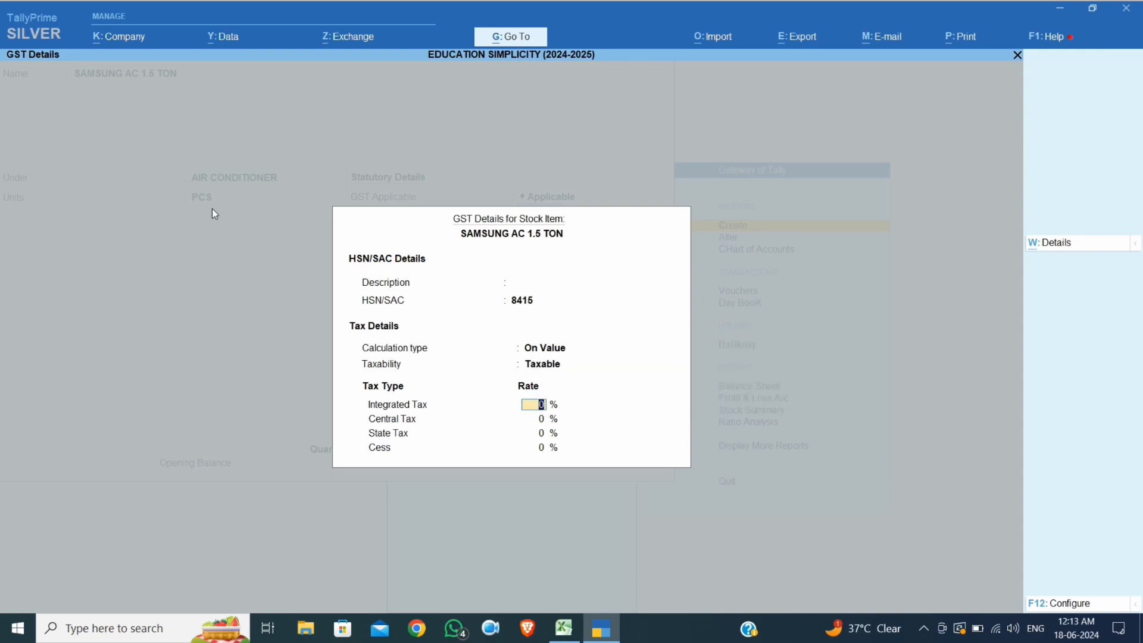
{"action": "type", "text": "28"}
{"action": "key", "text": "Return"}
{"action": "key", "text": "Return"}
{"action": "key", "text": "Return"}
{"action": "key", "text": "Return"}
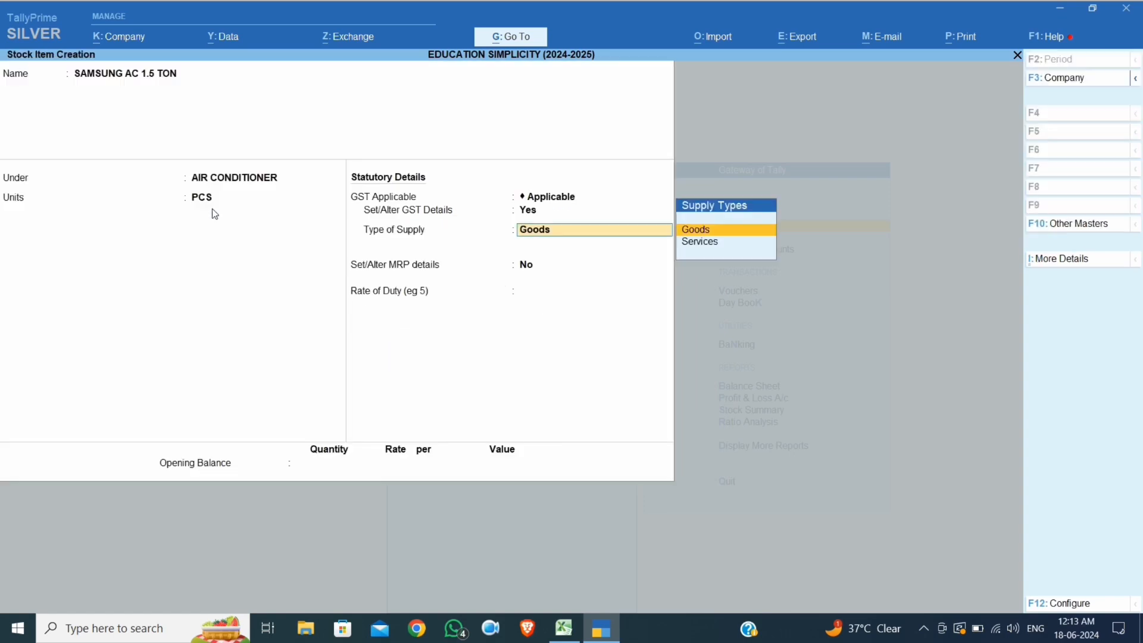
{"action": "key", "text": "Return"}
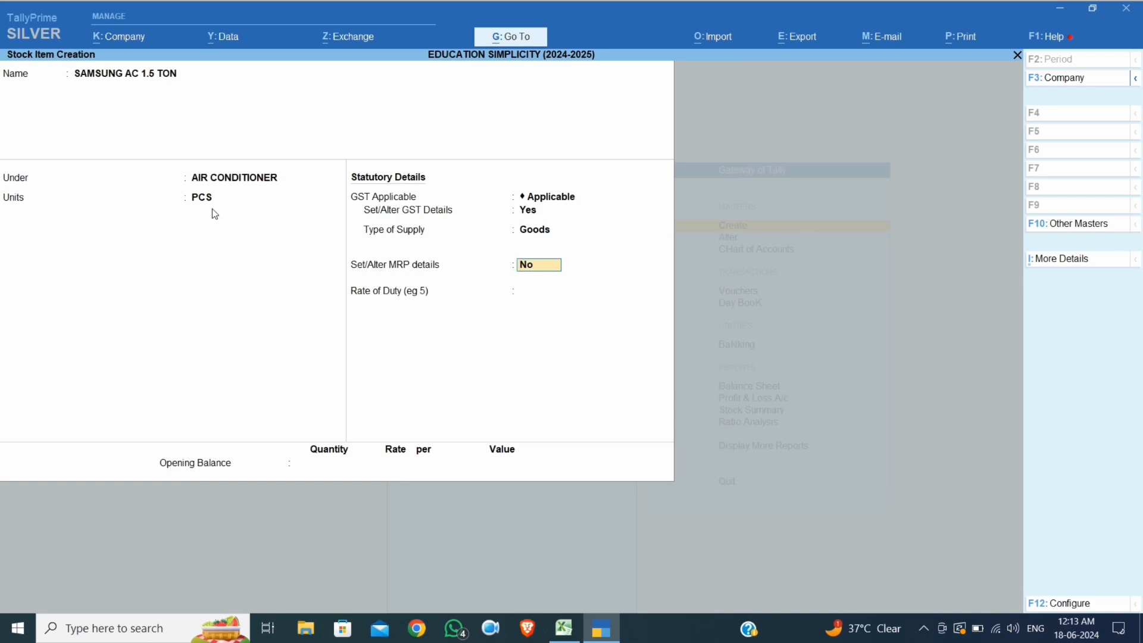
Give the item an MRP of 50,000, save it and quit the blank form
{"action": "type", "text": "y"}
{"action": "key", "text": "Return"}
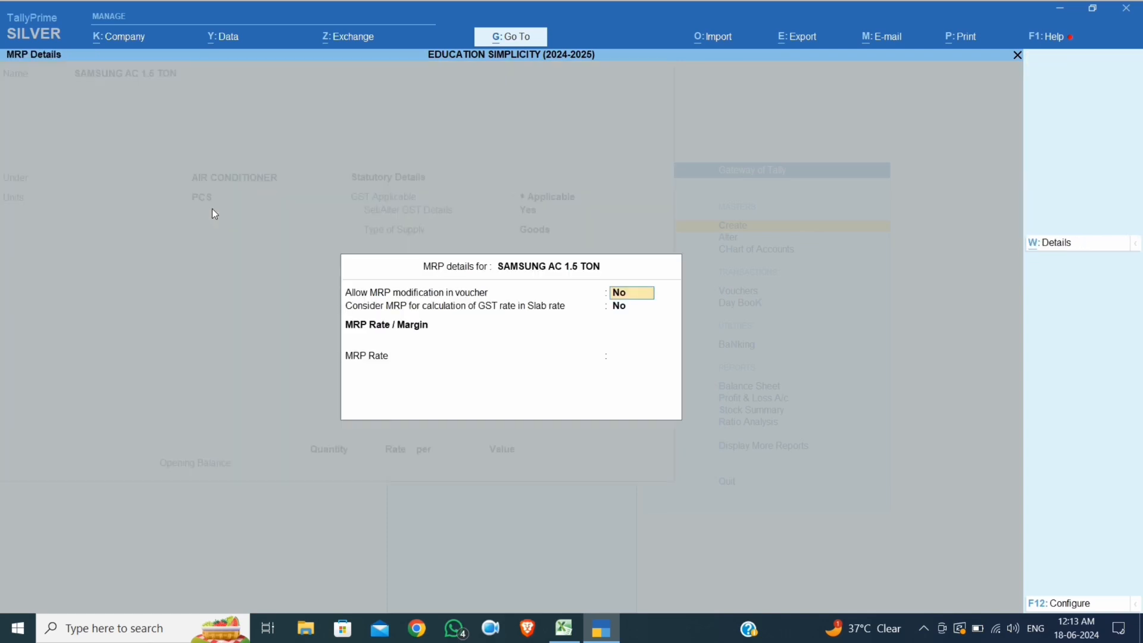
{"action": "type", "text": "50000"}
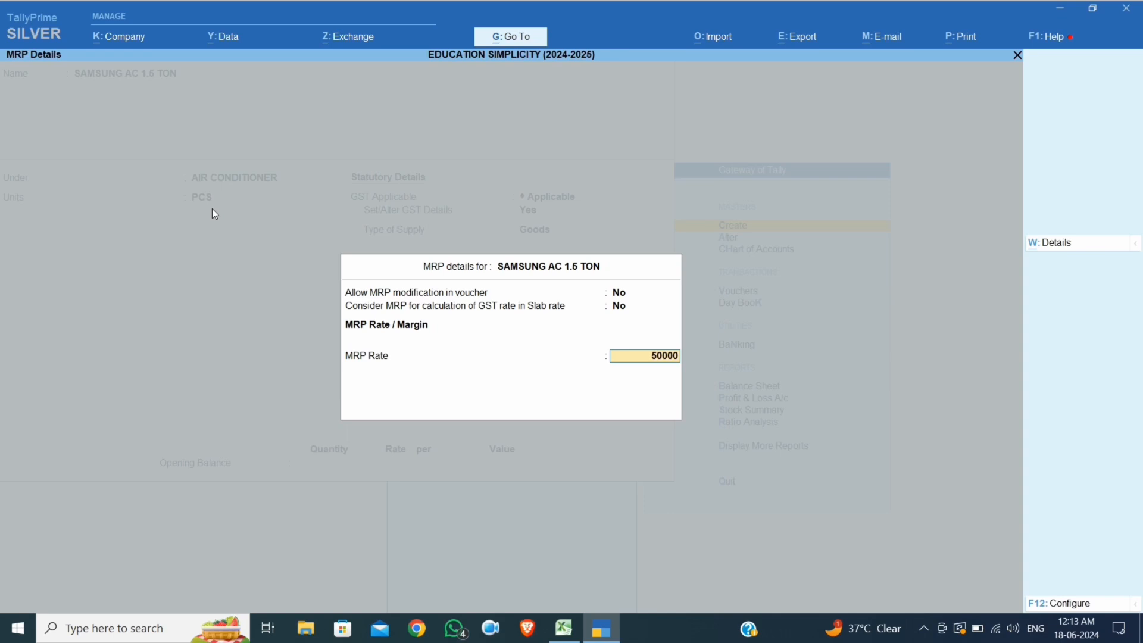
{"action": "key", "text": "Return"}
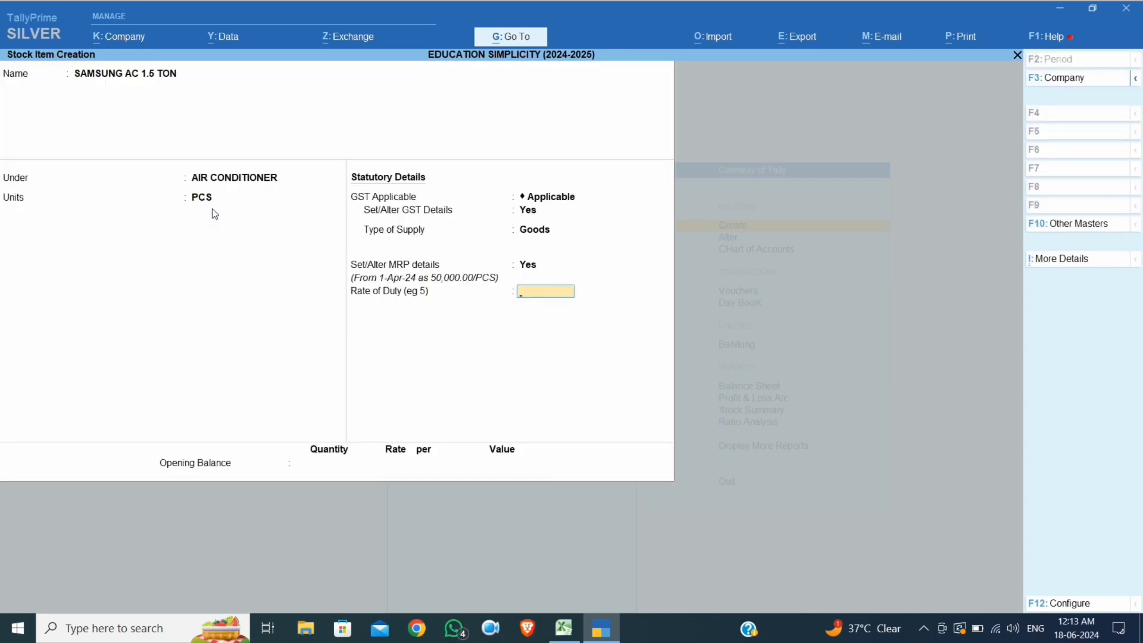
{"action": "key", "text": "Return"}
{"action": "key", "text": "Return"}
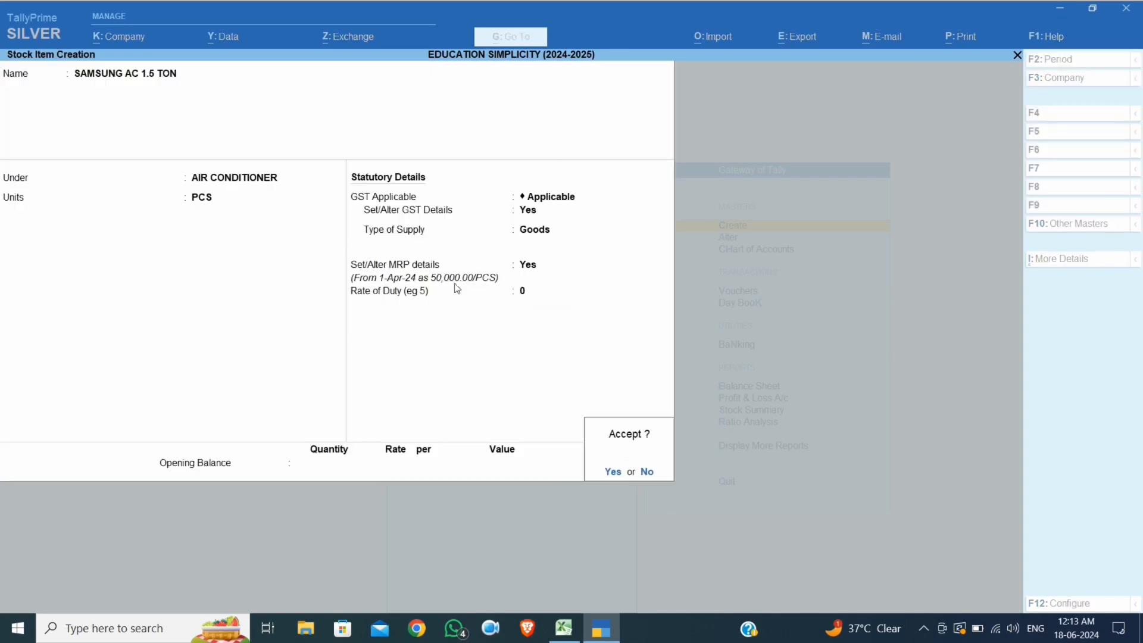
{"action": "key", "text": "Return"}
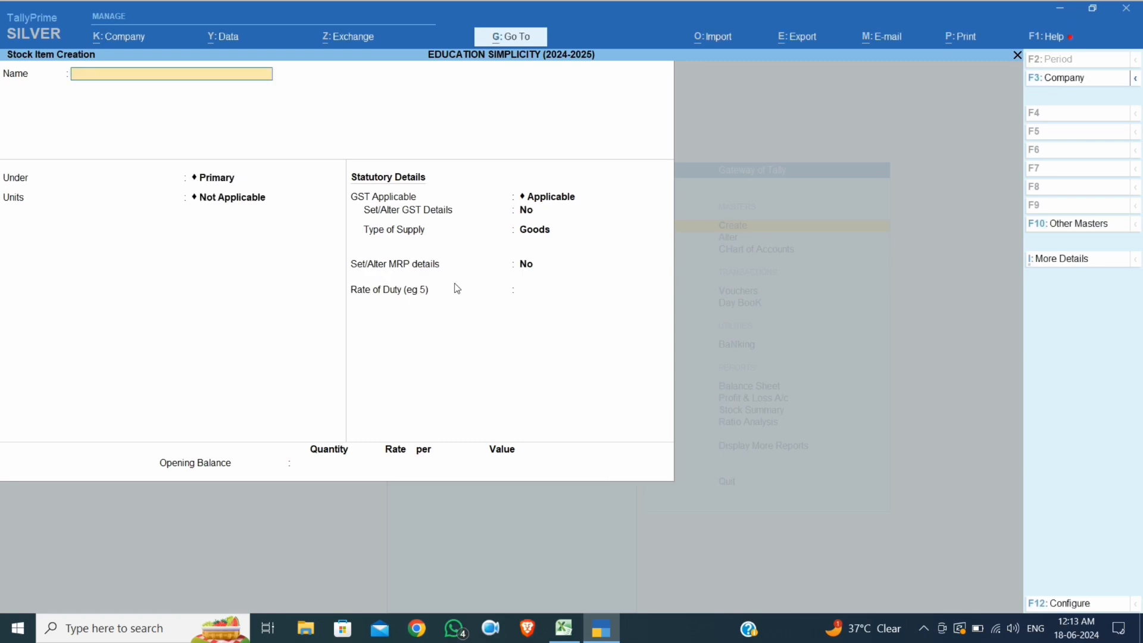
{"action": "key", "text": "Escape"}
{"action": "key", "text": "Return"}
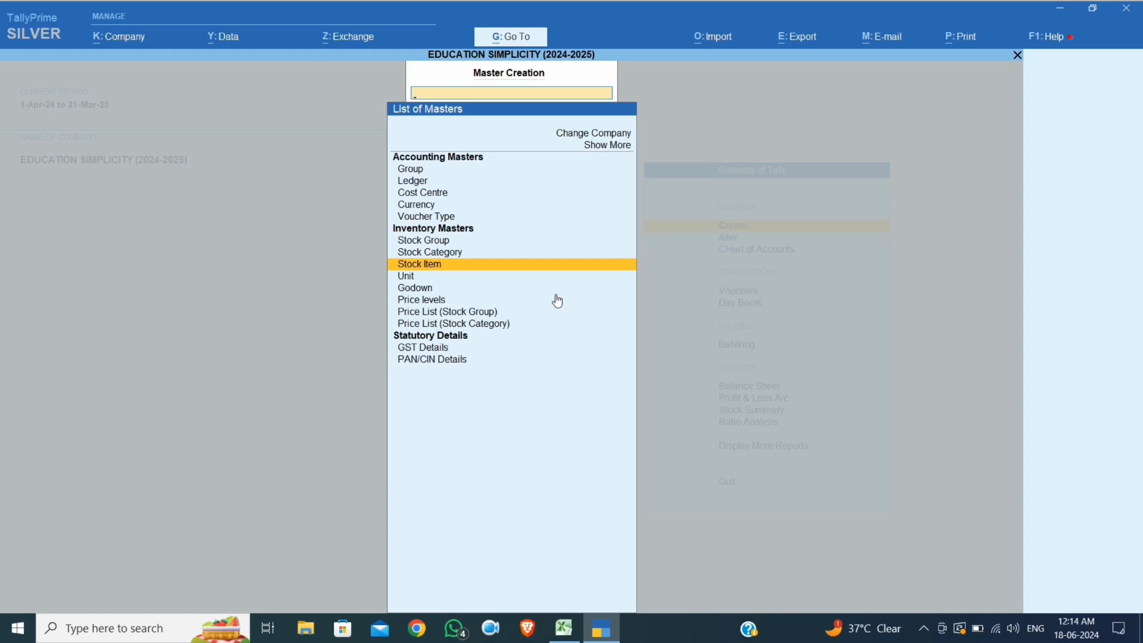
Enter the price levels Retailer, Wholesaler and Customer, checking them against the Excel chart
{"action": "key", "text": "Down"}
{"action": "key", "text": "Down"}
{"action": "key", "text": "Down"}
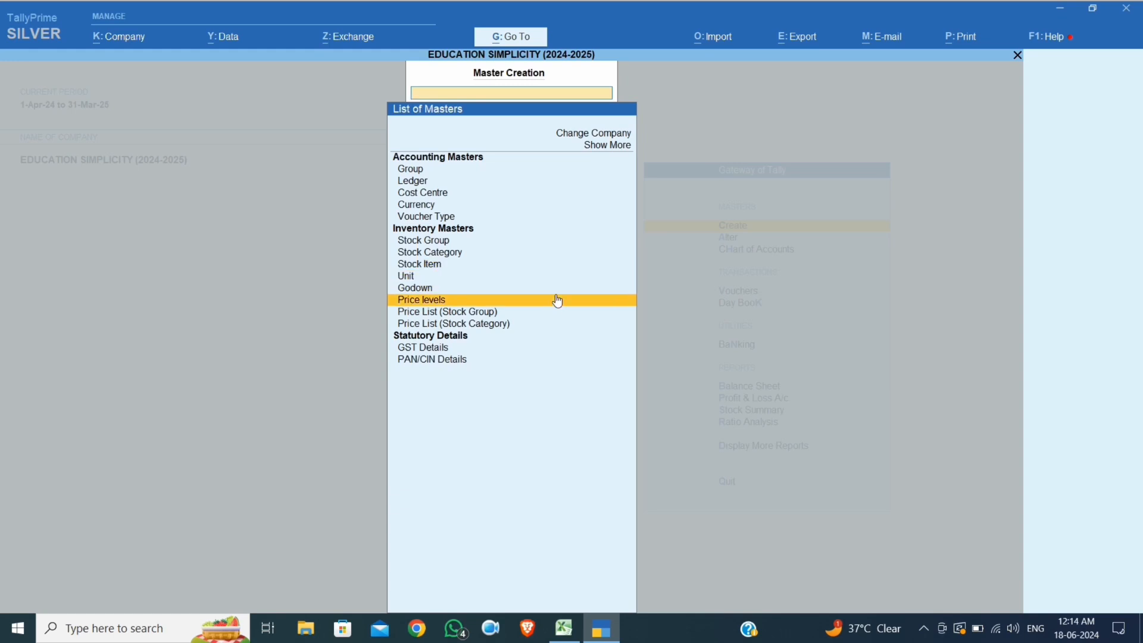
{"action": "key", "text": "Return"}
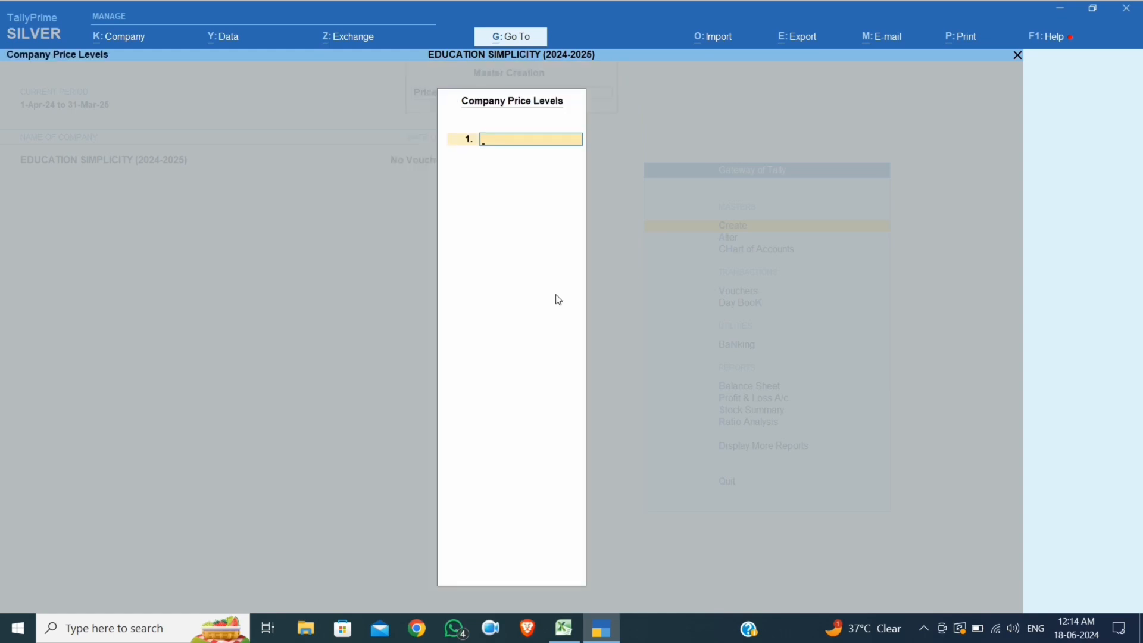
{"action": "left_click", "coordinate": [564, 628]}
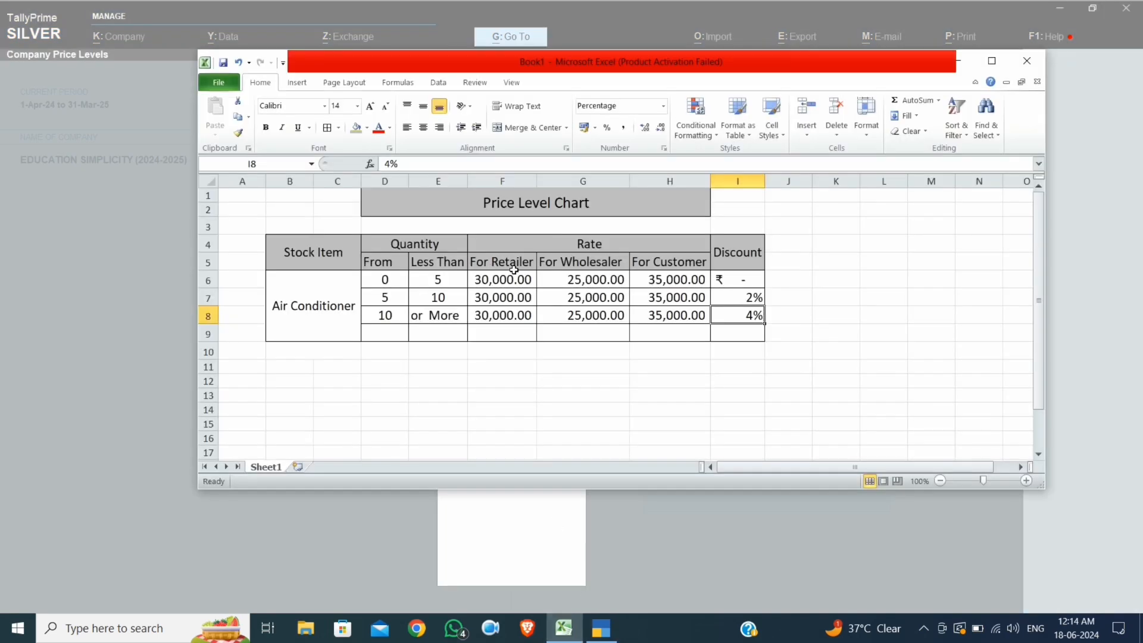
{"action": "left_click", "coordinate": [148, 260]}
{"action": "type", "text": "Re"}
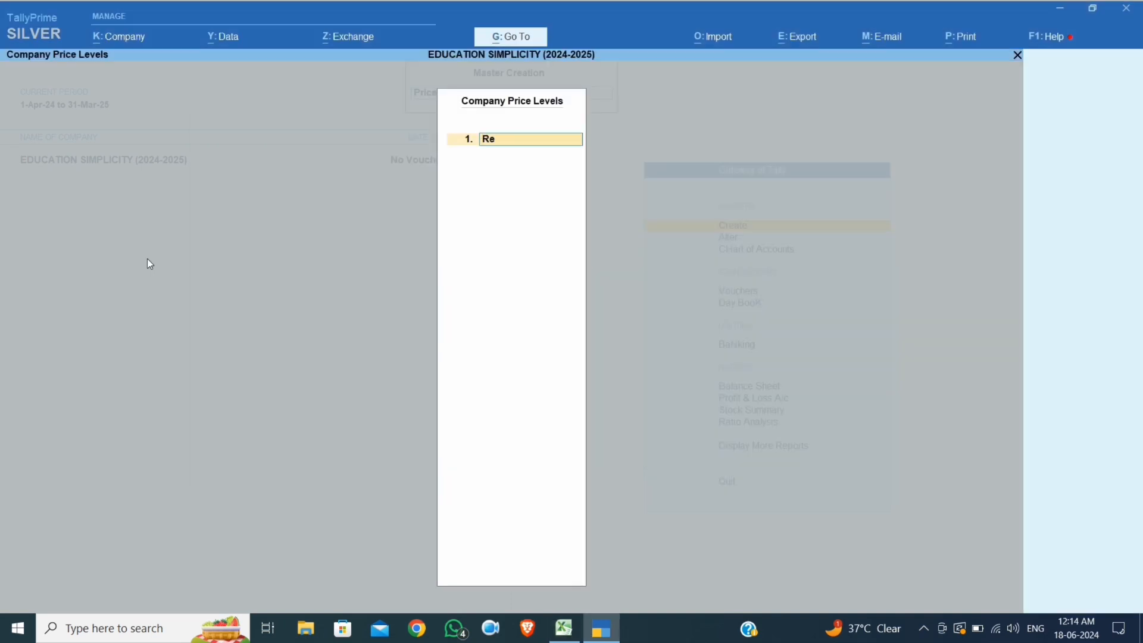
{"action": "type", "text": "tailer"}
{"action": "key", "text": "Return"}
{"action": "type", "text": "Whole"}
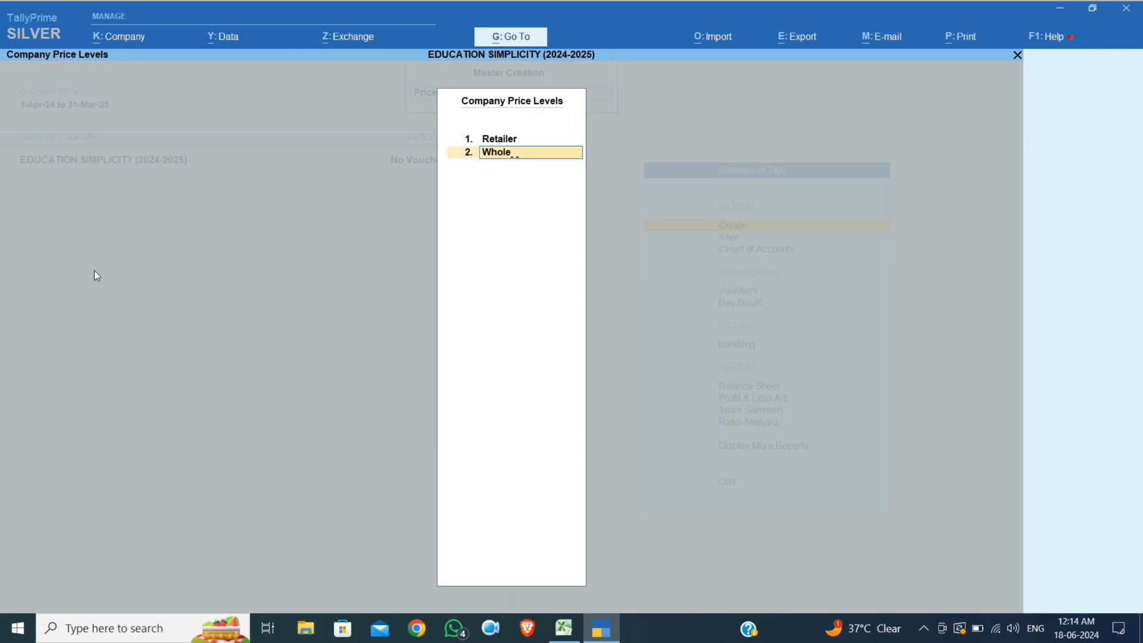
{"action": "type", "text": "saler"}
{"action": "left_click", "coordinate": [564, 628]}
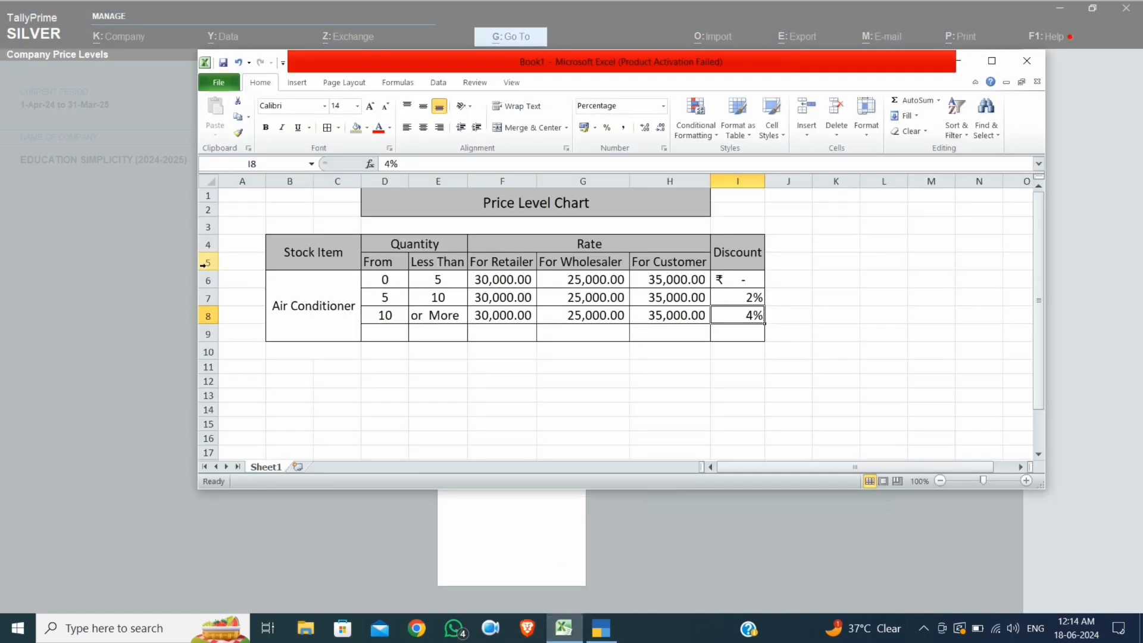
{"action": "left_click", "coordinate": [131, 269]}
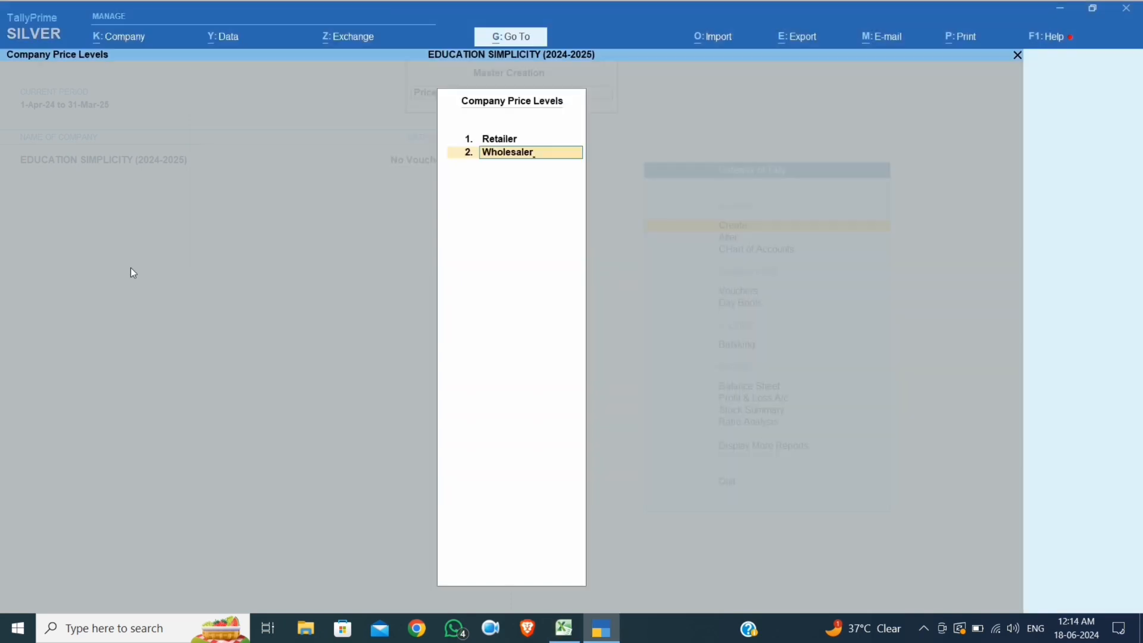
{"action": "key", "text": "Return"}
{"action": "type", "text": "Cus"}
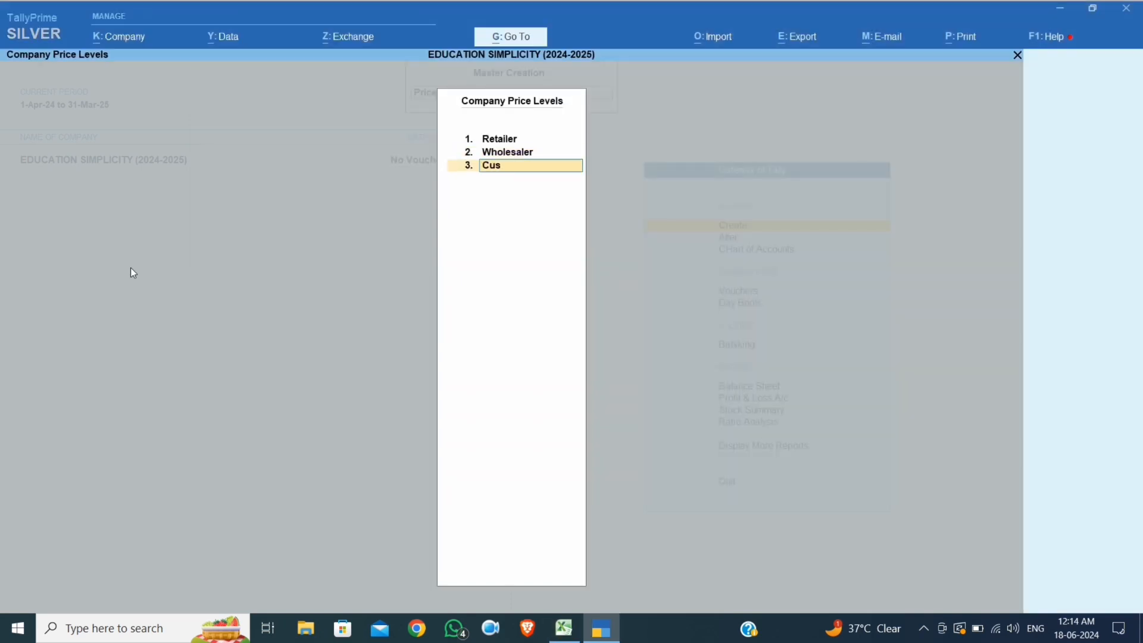
{"action": "type", "text": "tomer"}
{"action": "key", "text": "Return"}
{"action": "key", "text": "Return"}
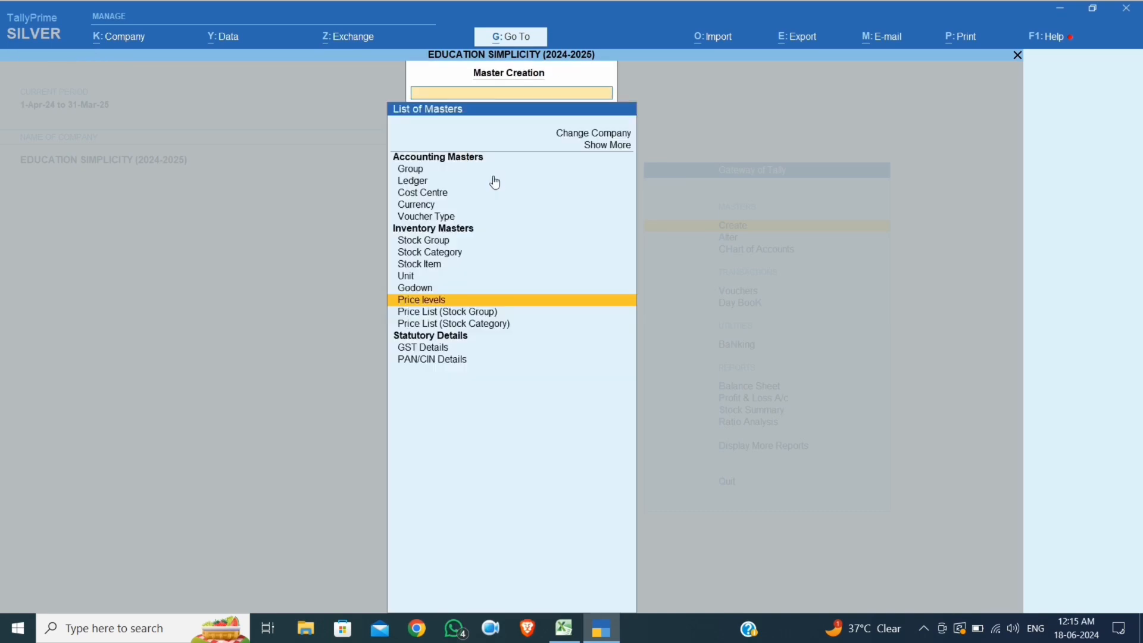
Open a stock-group price list for All Items at Retailer level, applicable from 1-Apr-24
{"action": "key", "text": "Down"}
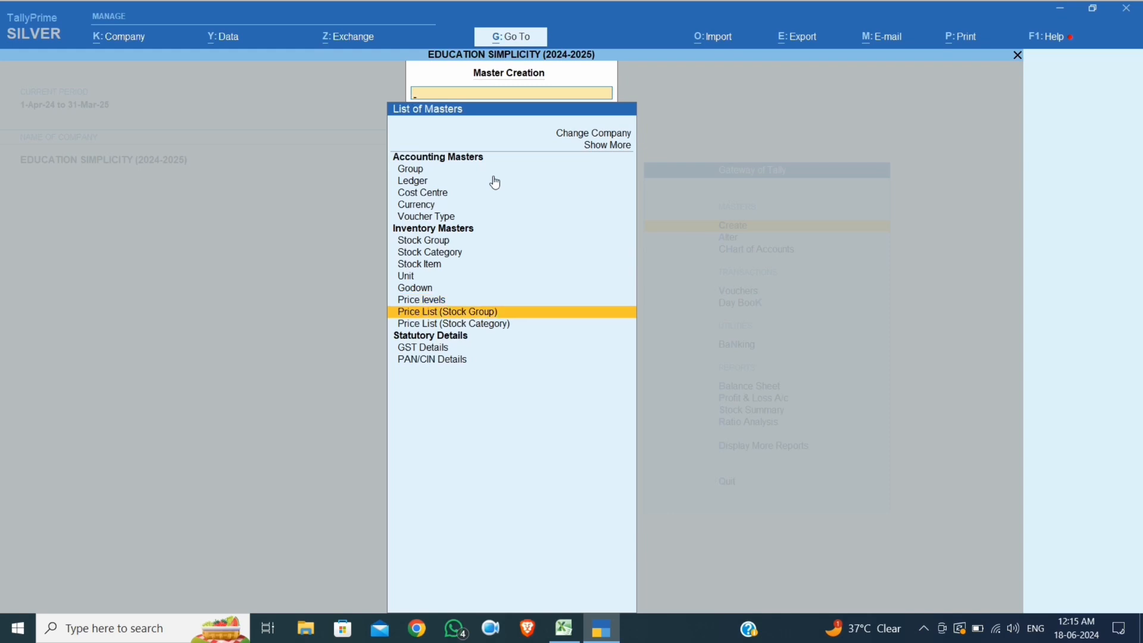
{"action": "key", "text": "Return"}
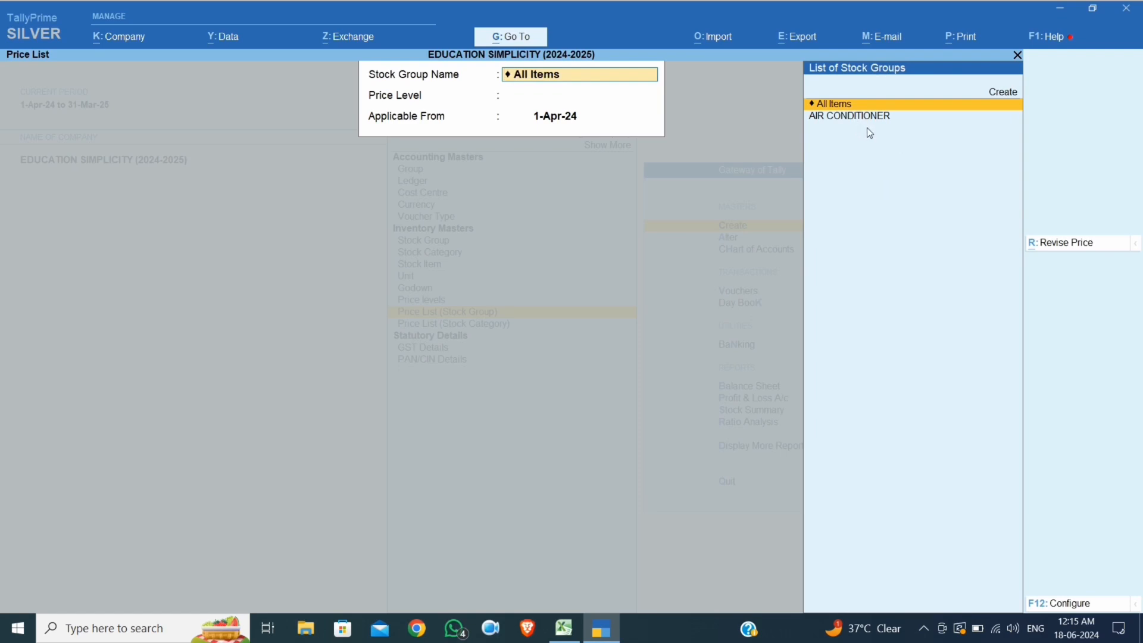
{"action": "key", "text": "Return"}
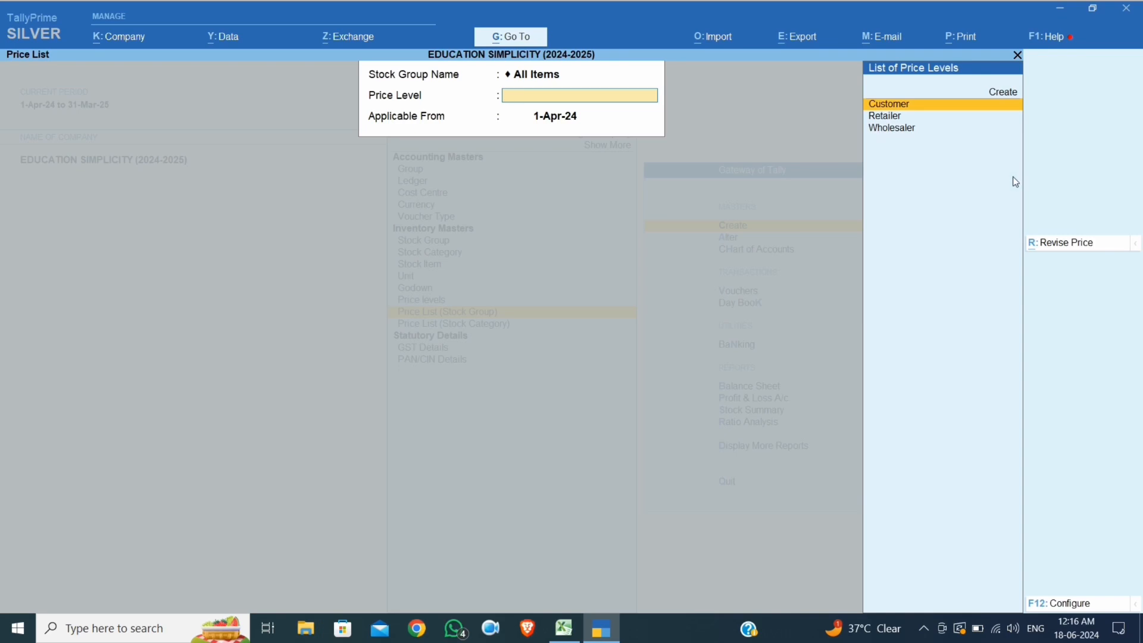
{"action": "key", "text": "Down"}
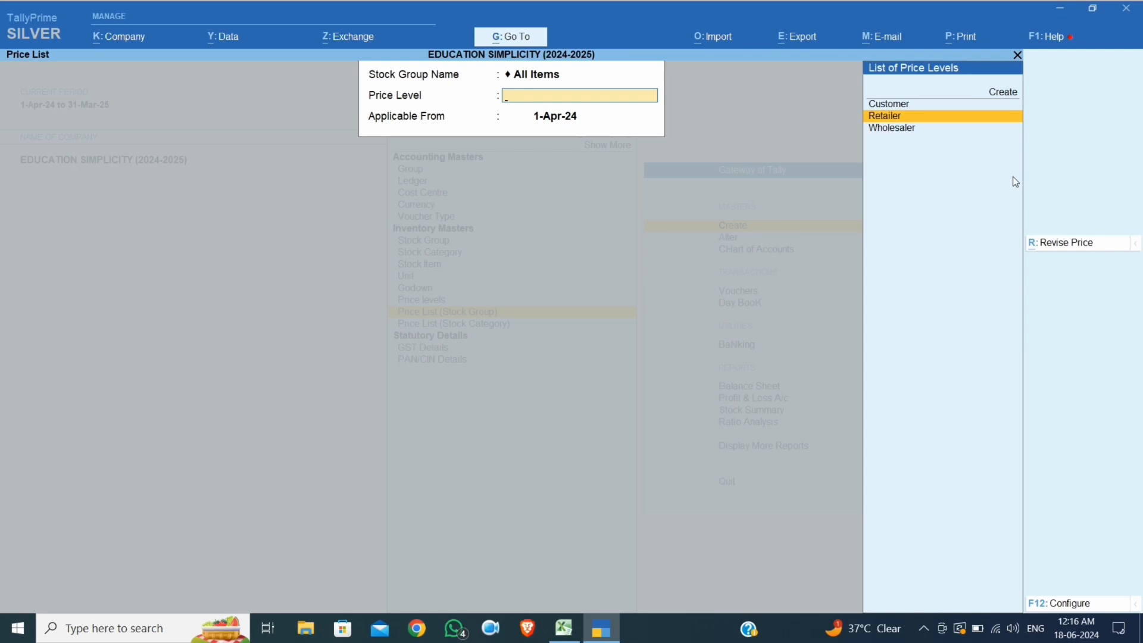
{"action": "key", "text": "Return"}
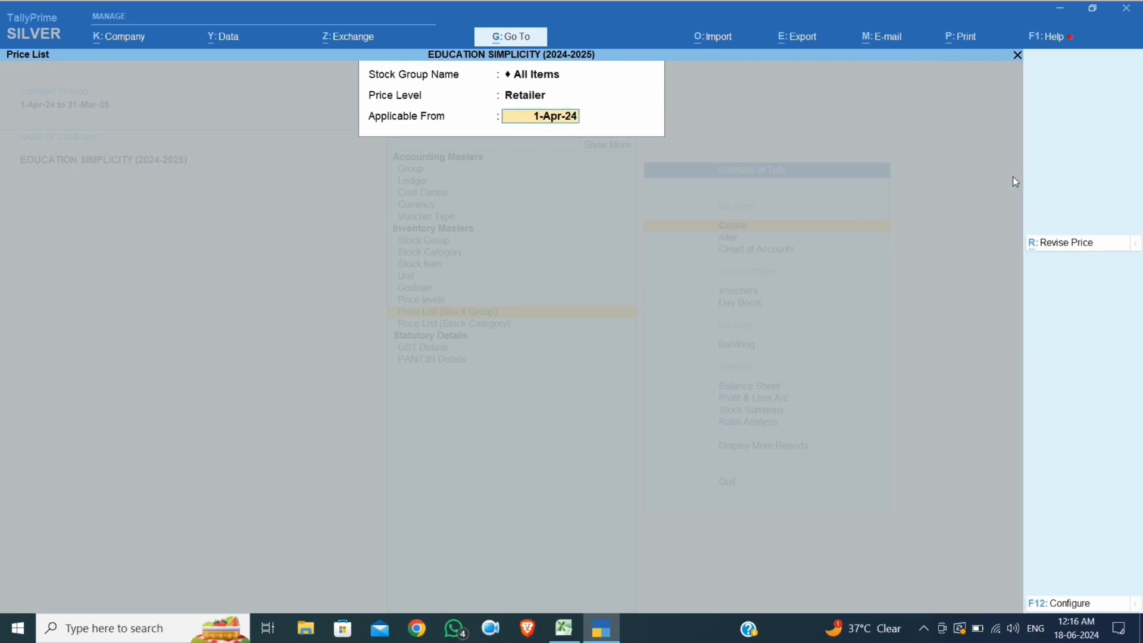
{"action": "key", "text": "Return"}
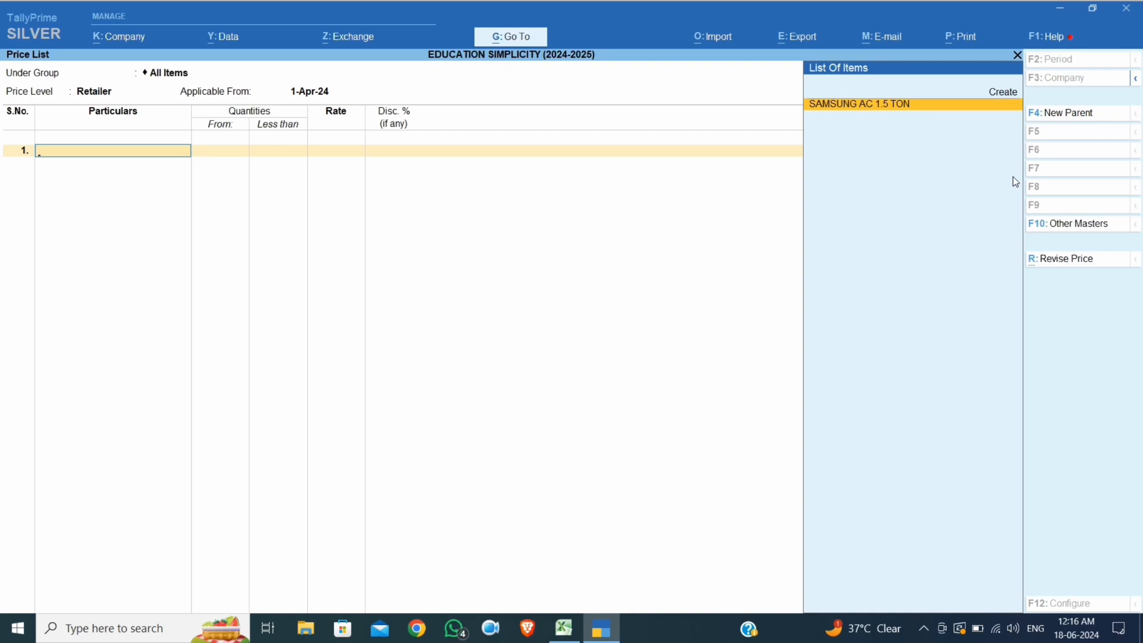
Add SAMSUNG AC 1.5 TON with a less-than-5 PCS slab at 30,000 per piece
{"action": "key", "text": "Return"}
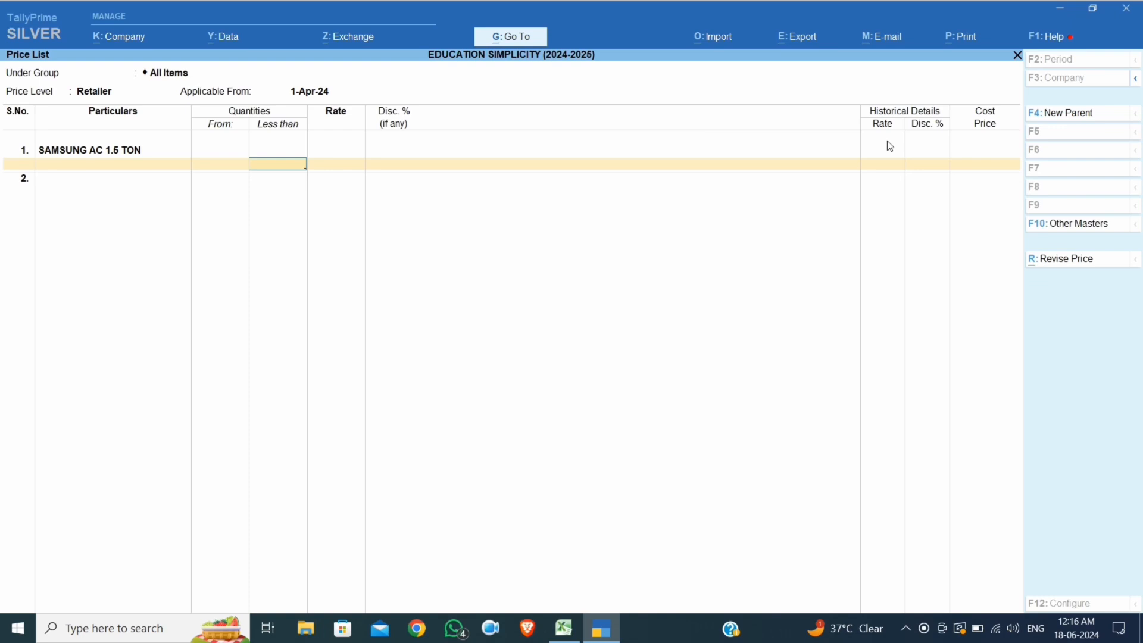
{"action": "left_click", "coordinate": [555, 635]}
{"action": "left_click", "coordinate": [435, 281]}
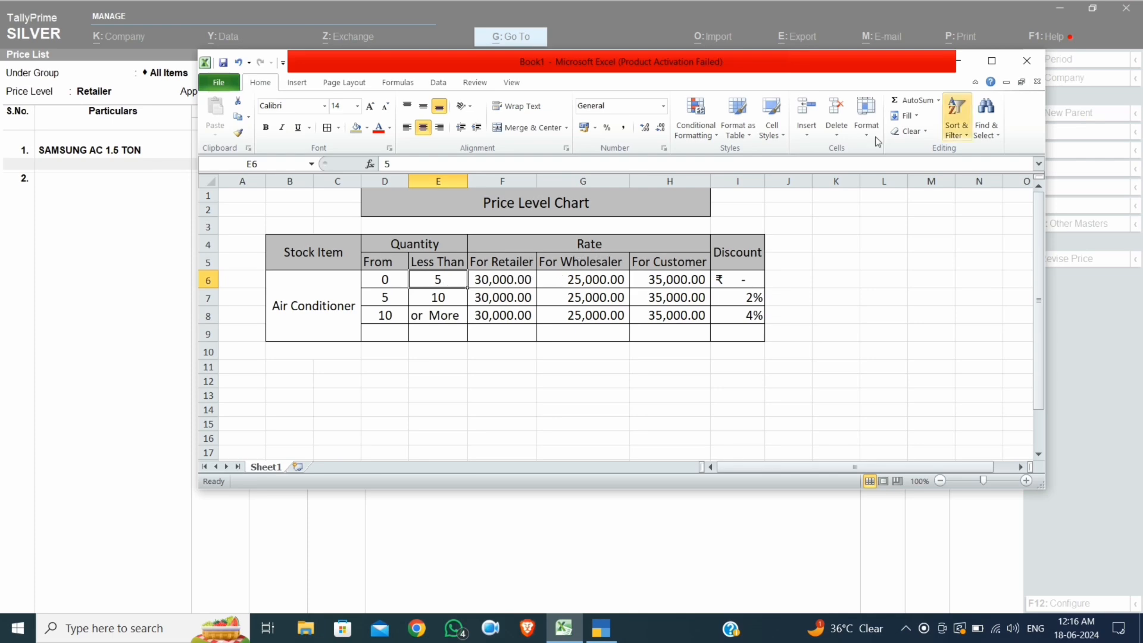
{"action": "left_click", "coordinate": [959, 60]}
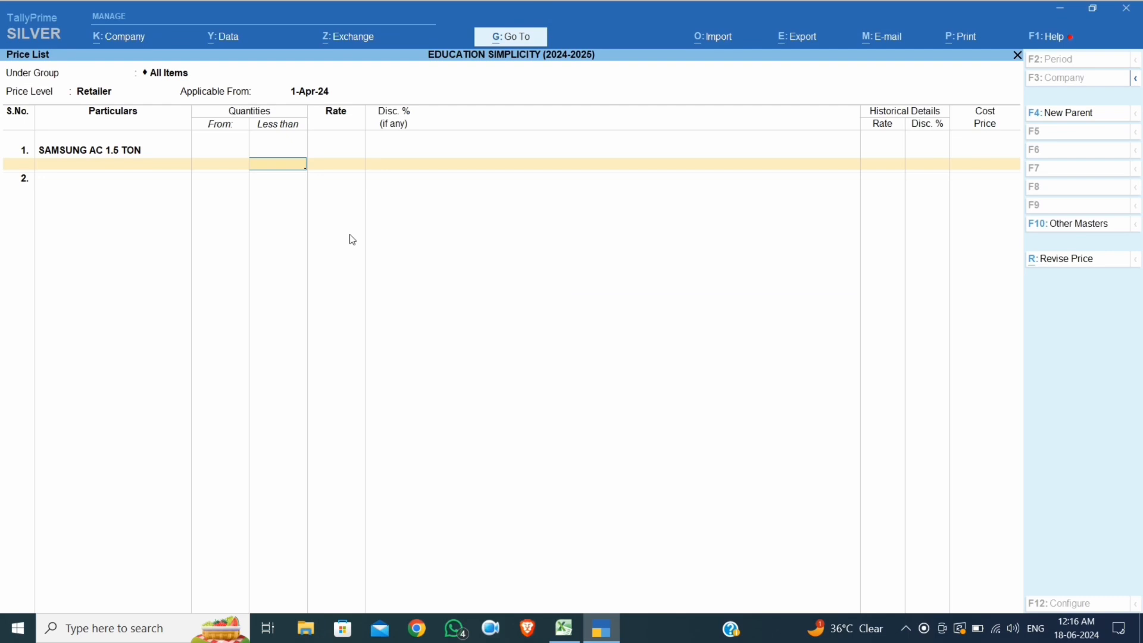
{"action": "type", "text": "5"}
{"action": "key", "text": "Return"}
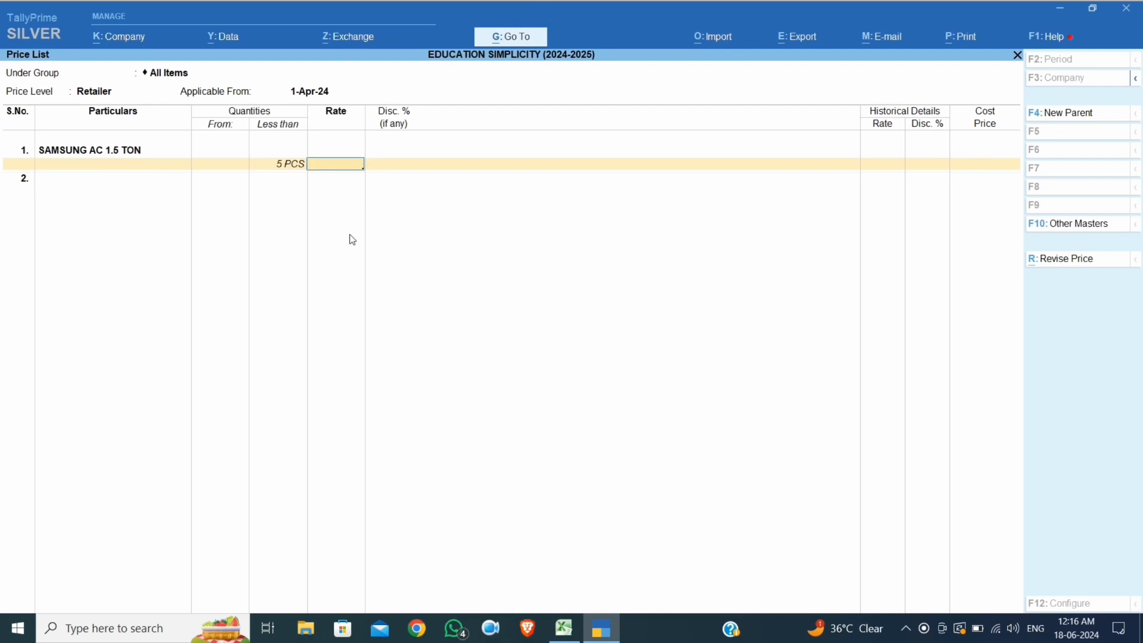
{"action": "type", "text": "30000"}
{"action": "key", "text": "Return"}
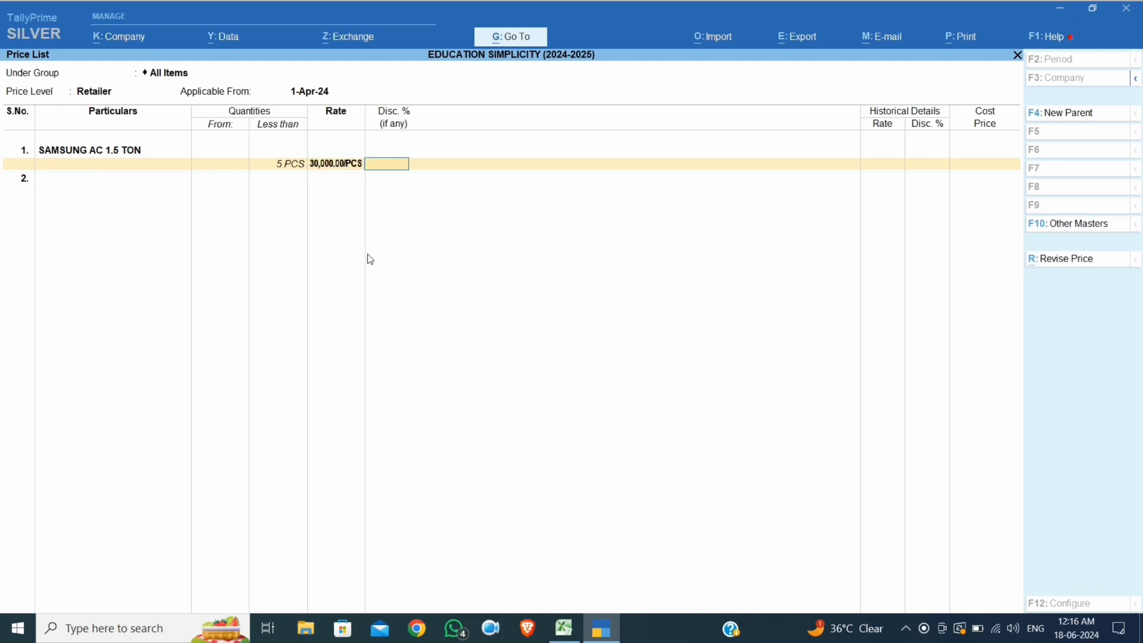
{"action": "left_click", "coordinate": [564, 628]}
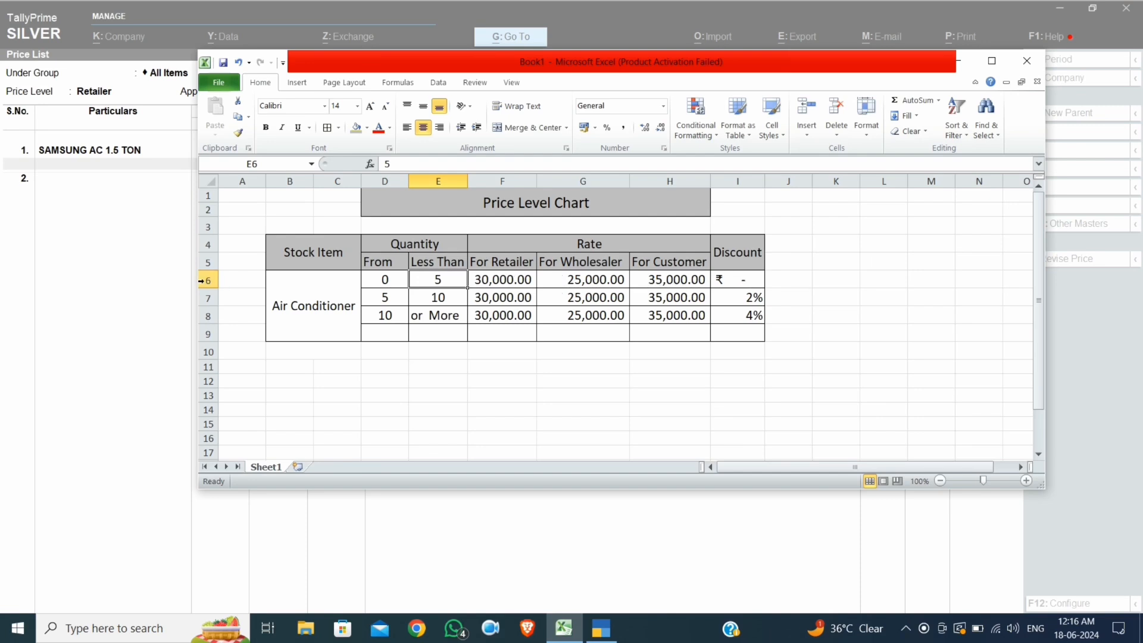
{"action": "left_click", "coordinate": [167, 277]}
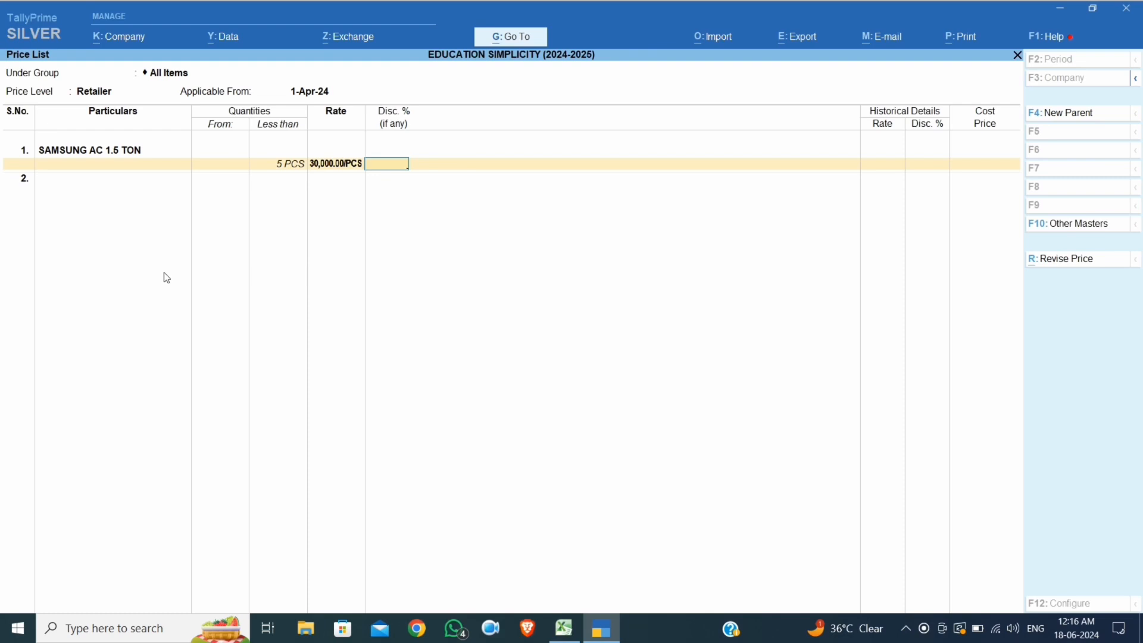
Add the 5–10 PCS slab at 30,000 per piece with a 2% discount
{"action": "key", "text": "Return"}
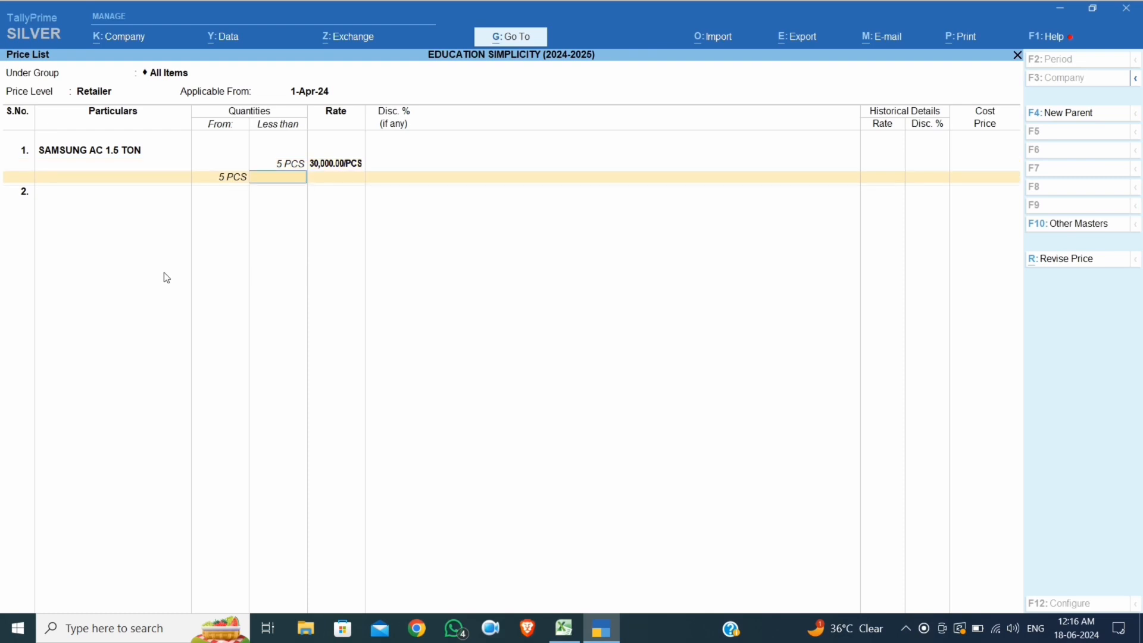
{"action": "type", "text": "10"}
{"action": "key", "text": "Return"}
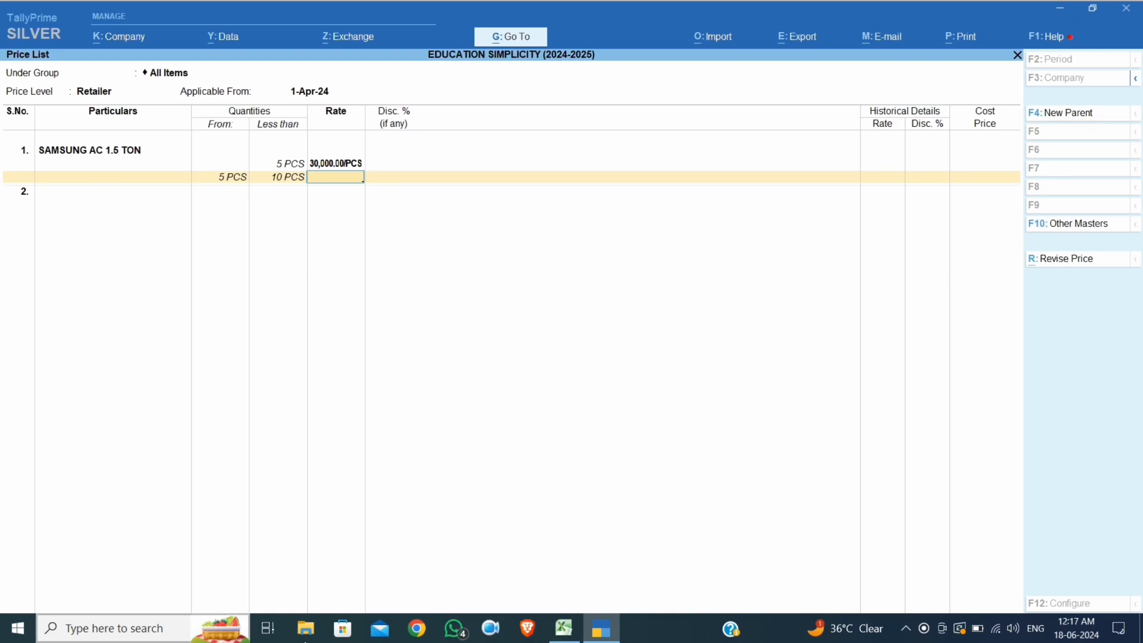
{"action": "left_click", "coordinate": [563, 629]}
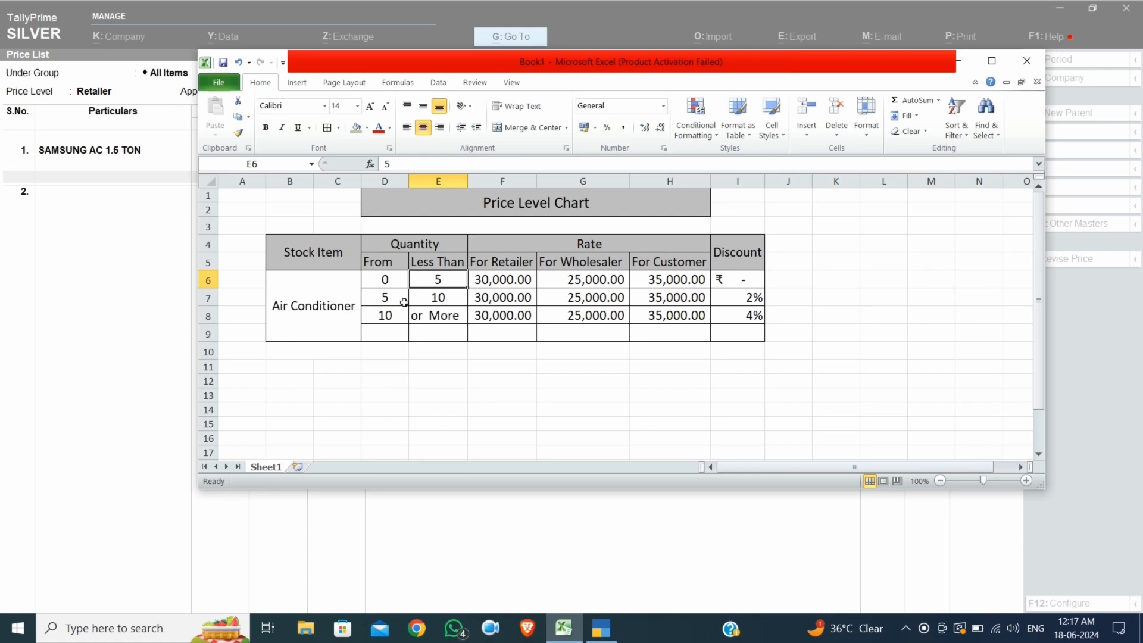
{"action": "left_click", "coordinate": [146, 272]}
{"action": "type", "text": "30000"}
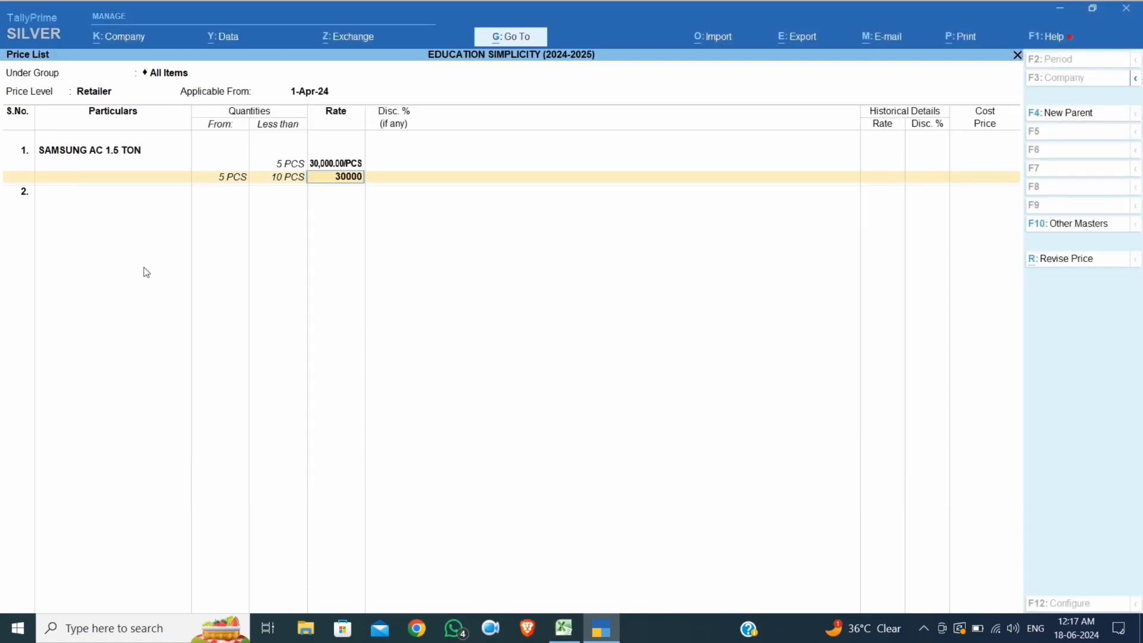
{"action": "key", "text": "Return"}
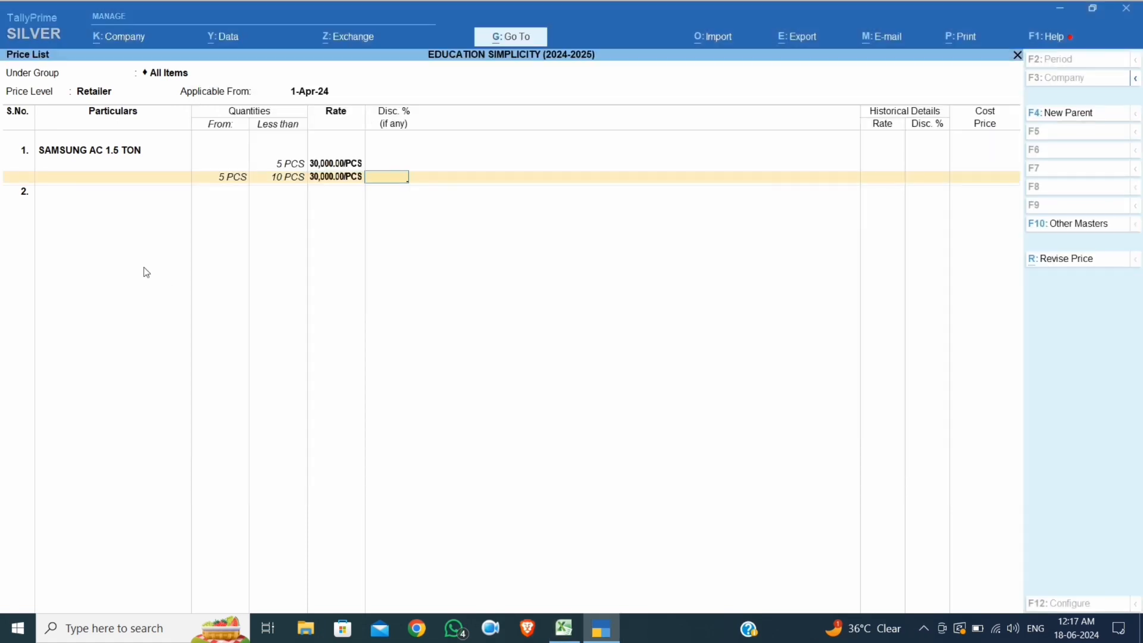
{"action": "key", "text": "alt+Tab"}
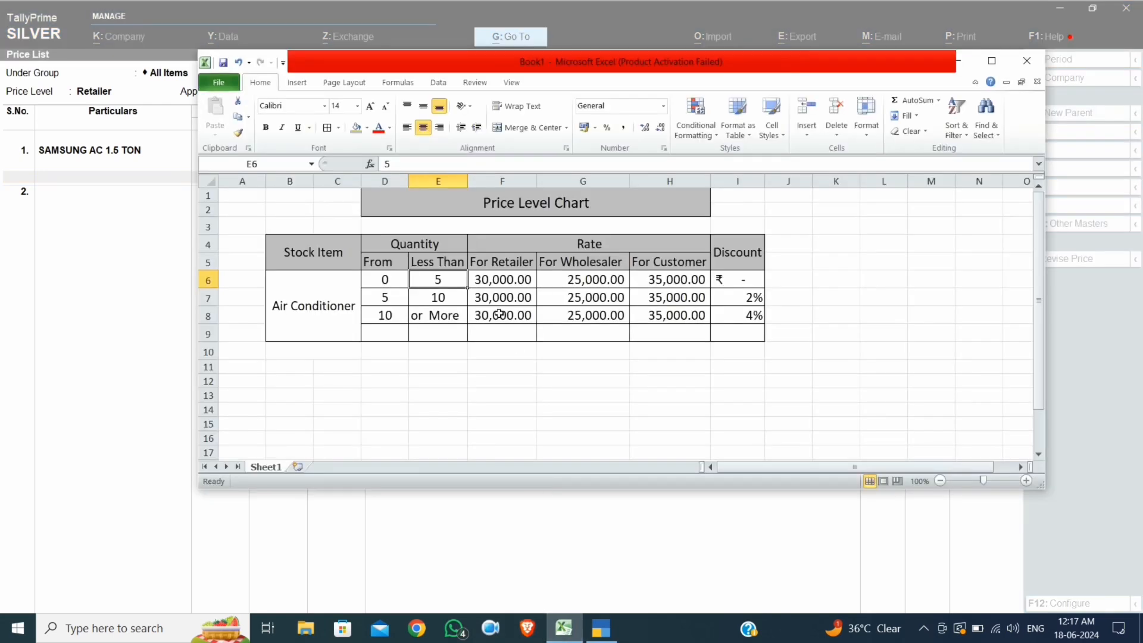
{"action": "left_click", "coordinate": [731, 297]}
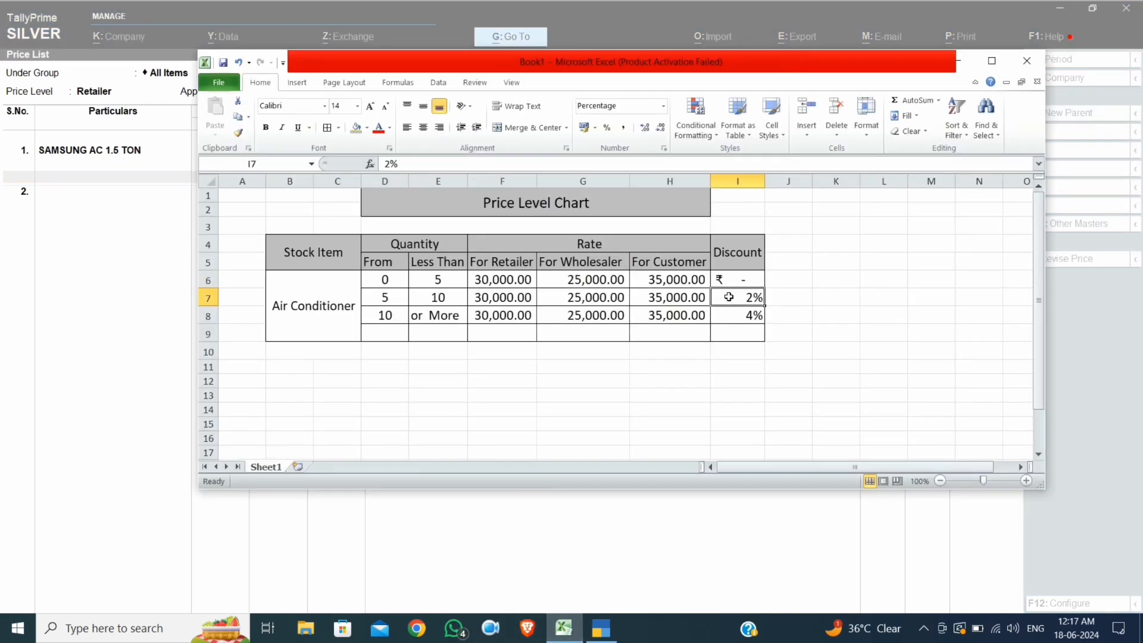
{"action": "left_click", "coordinate": [53, 284]}
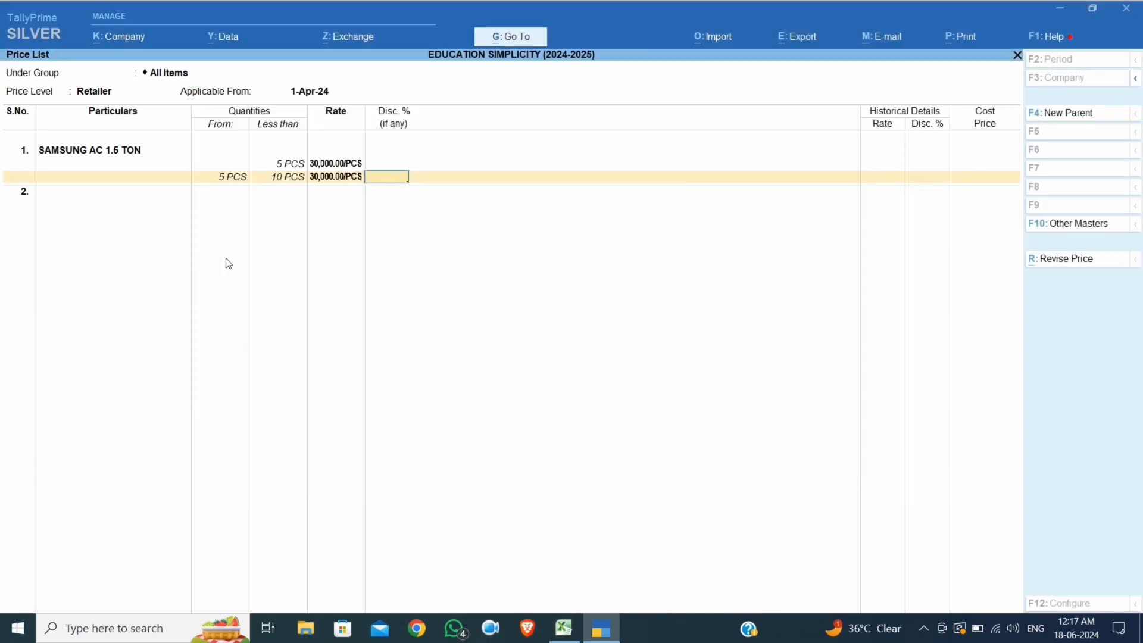
{"action": "type", "text": "2"}
{"action": "key", "text": "Return"}
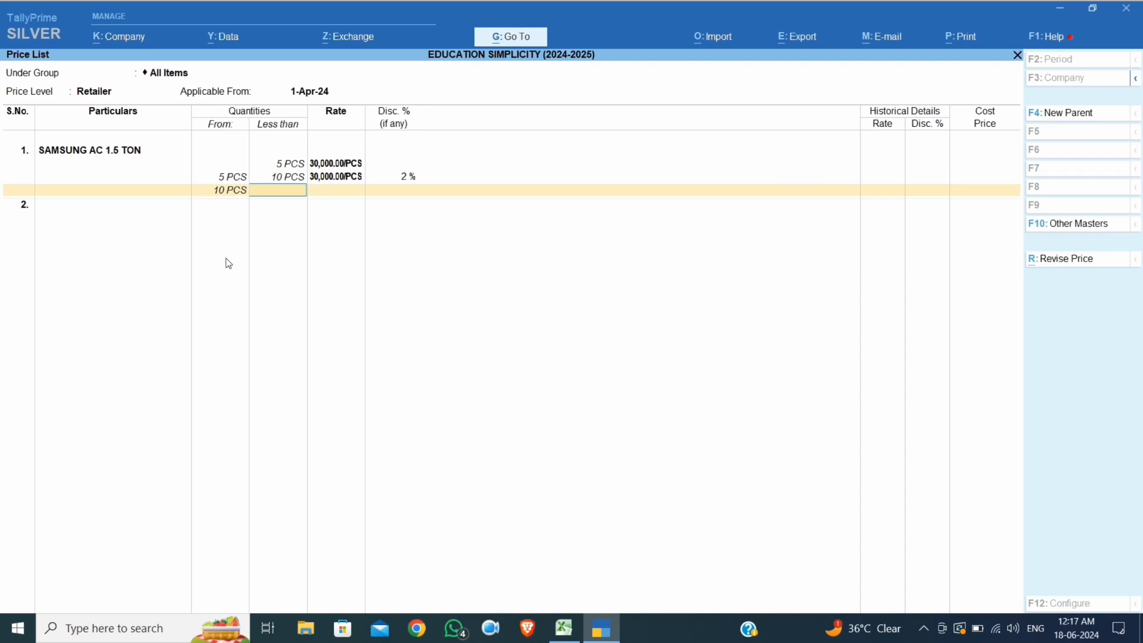
Add the 10 PCS-and-above slab at 30,000 with a 4% discount, ending the list
{"action": "key", "text": "Return"}
{"action": "type", "text": "30,000"}
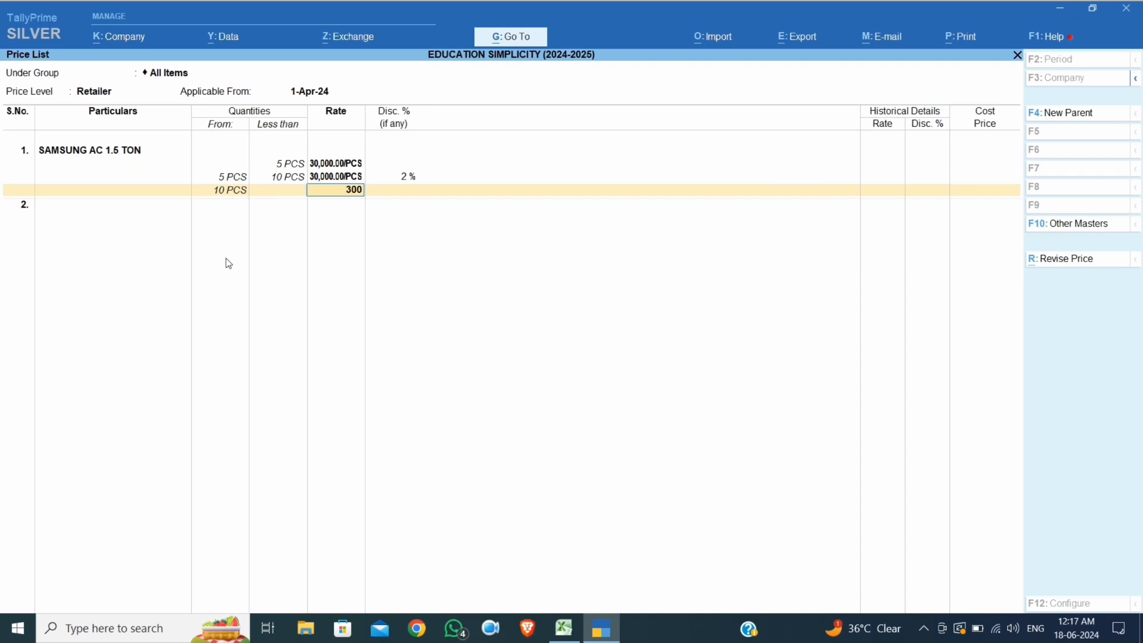
{"action": "key", "text": "Return"}
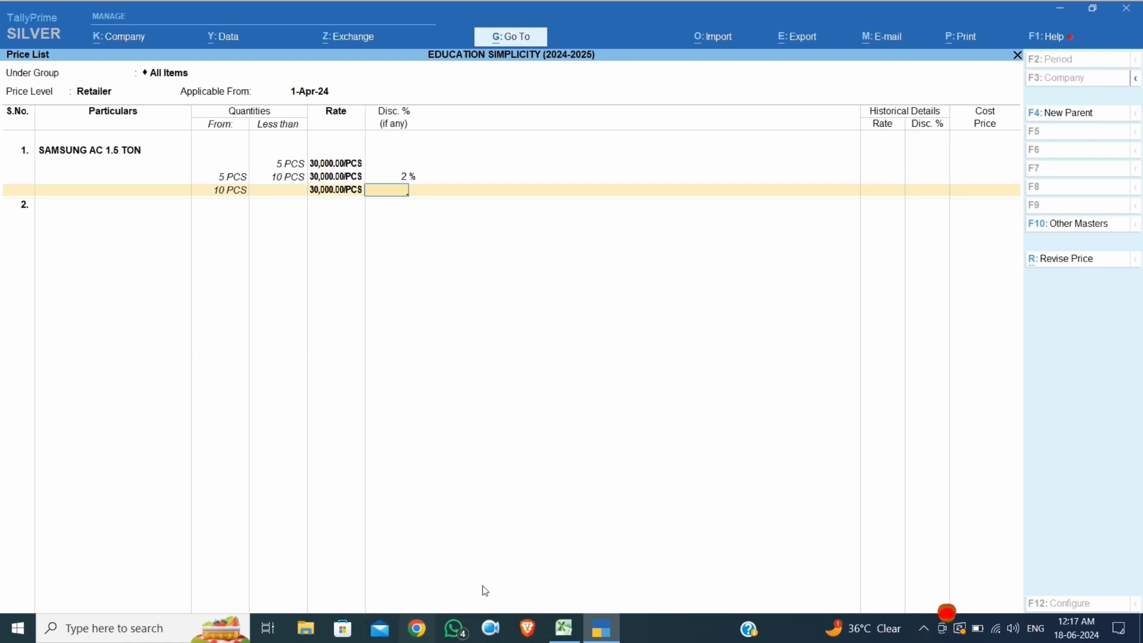
{"action": "left_click", "coordinate": [564, 628]}
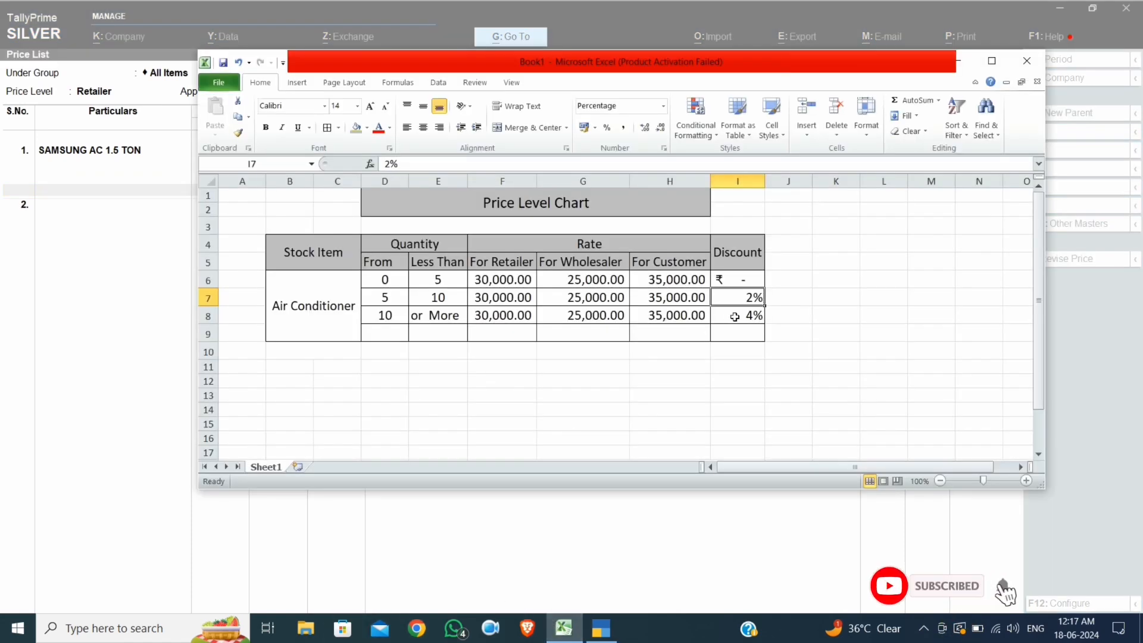
{"action": "left_click", "coordinate": [181, 430]}
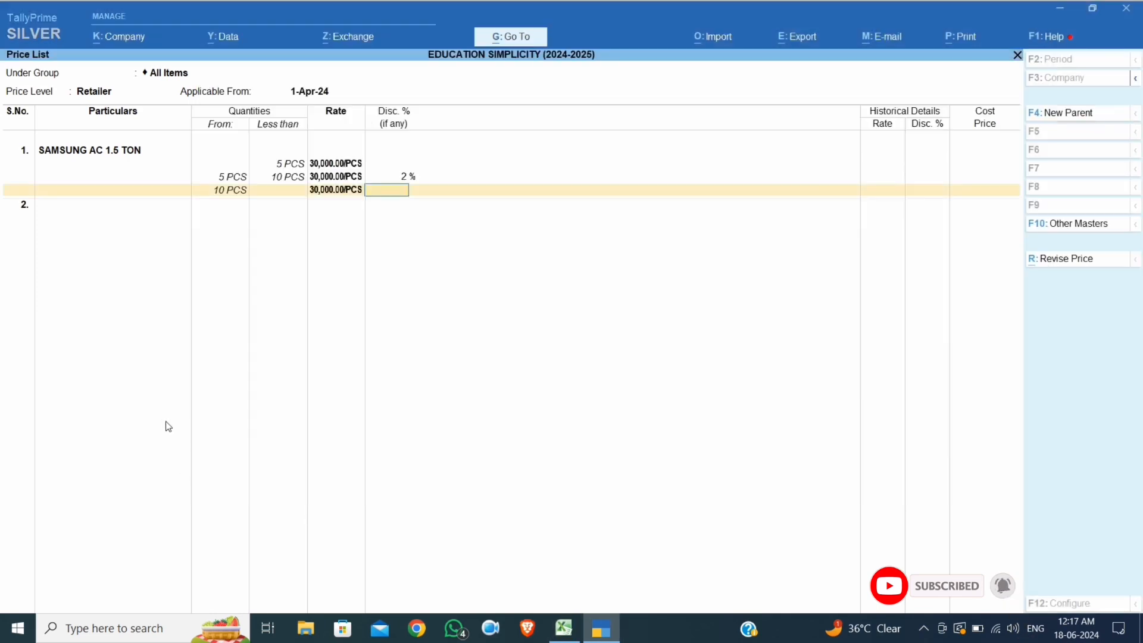
{"action": "type", "text": "4"}
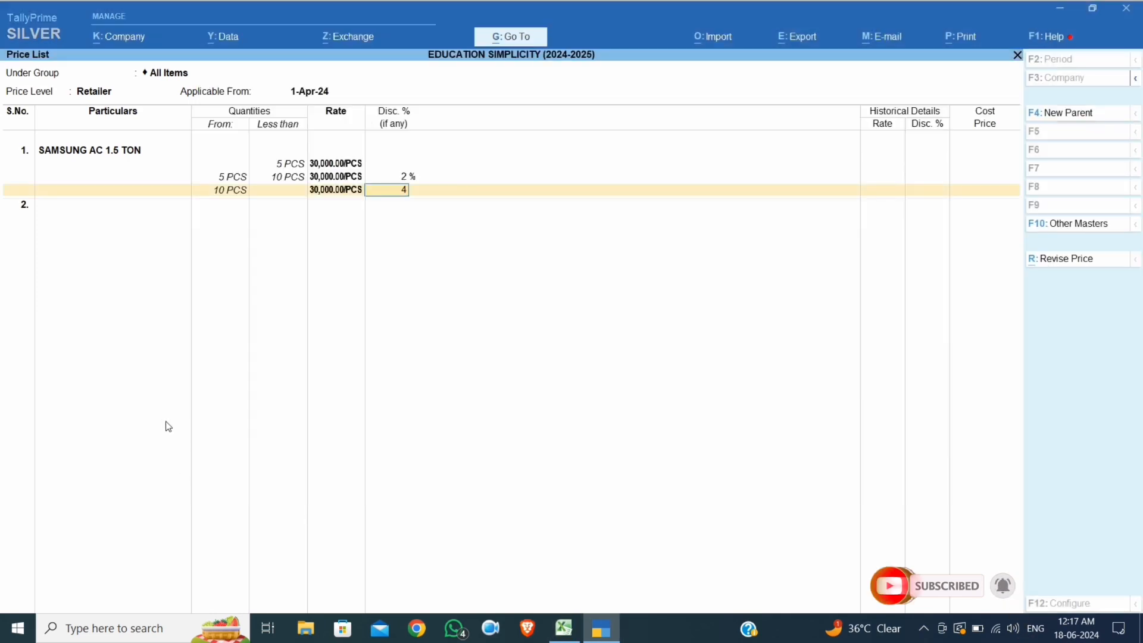
{"action": "key", "text": "Return"}
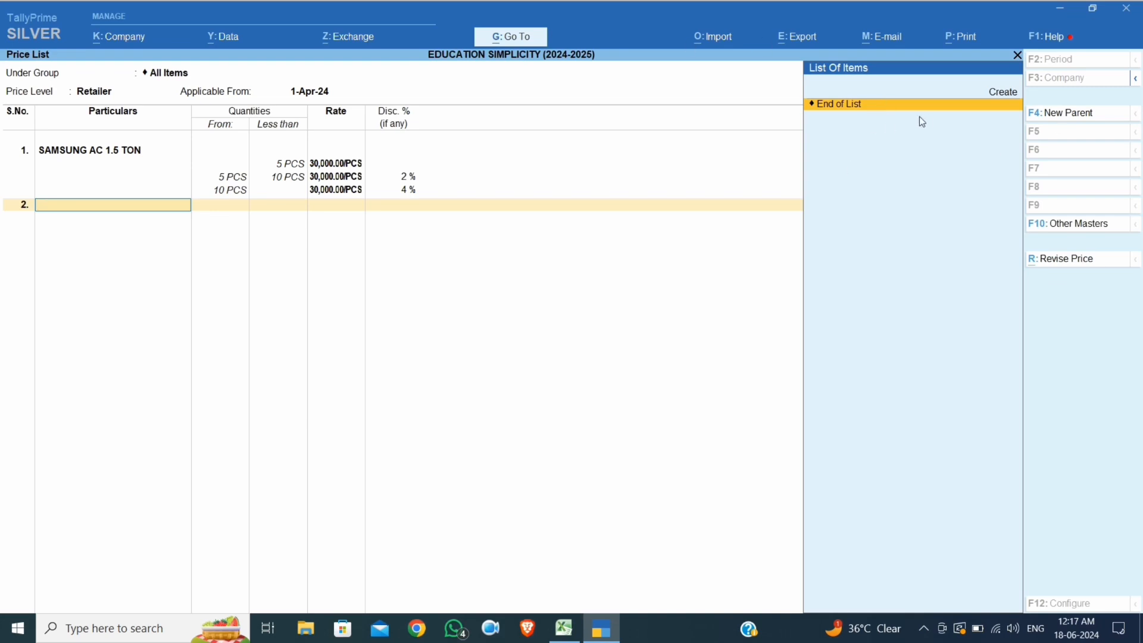
{"action": "key", "text": "Return"}
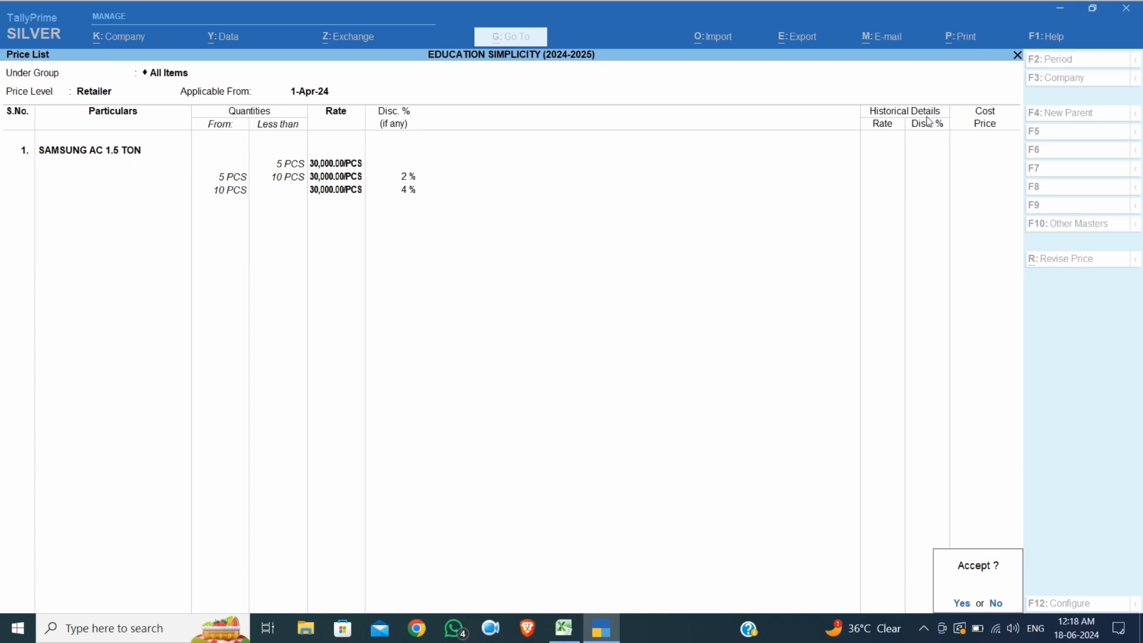
Save the Retailer price list and start a Wholesaler price list dated 1-Apr-24 for SAMSUNG AC 1.5 TON
{"action": "key", "text": "Return"}
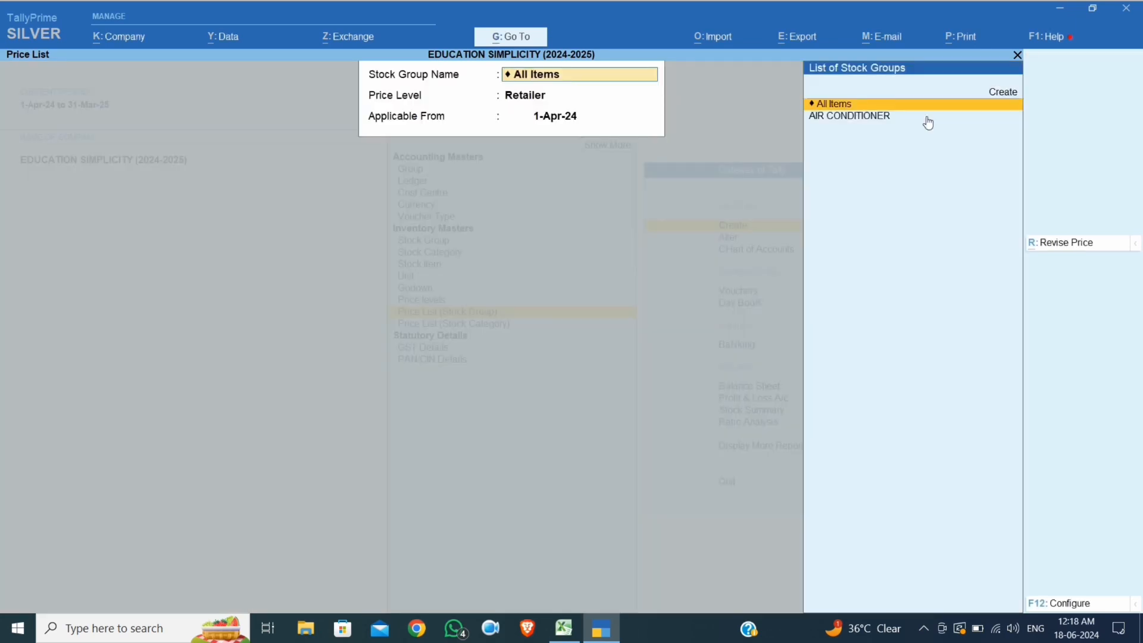
{"action": "key", "text": "Return"}
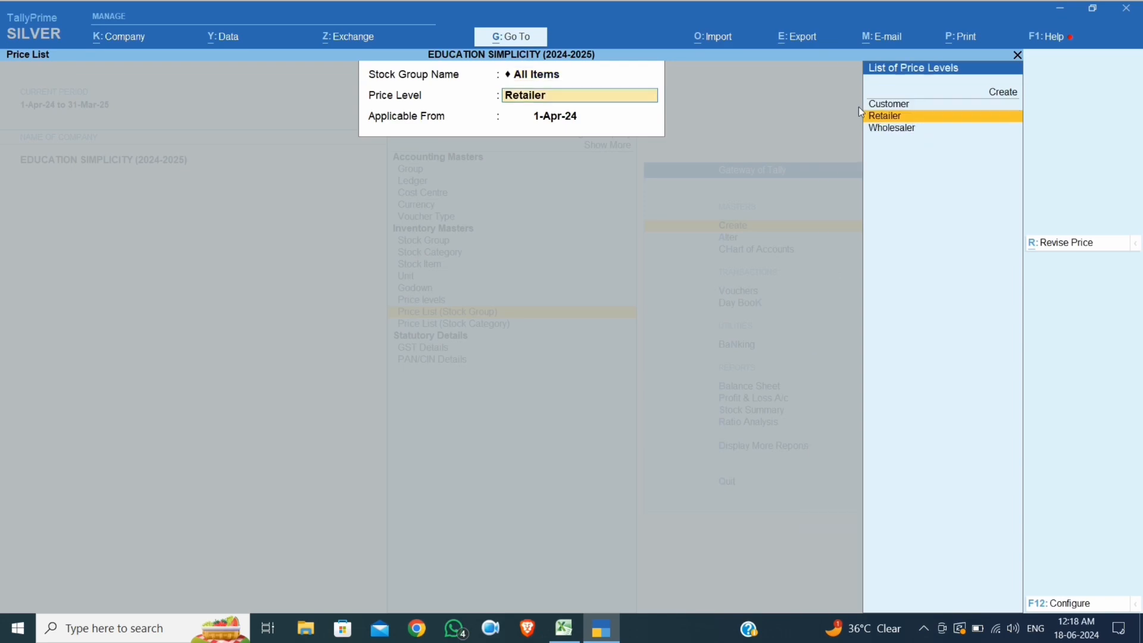
{"action": "key", "text": "Down"}
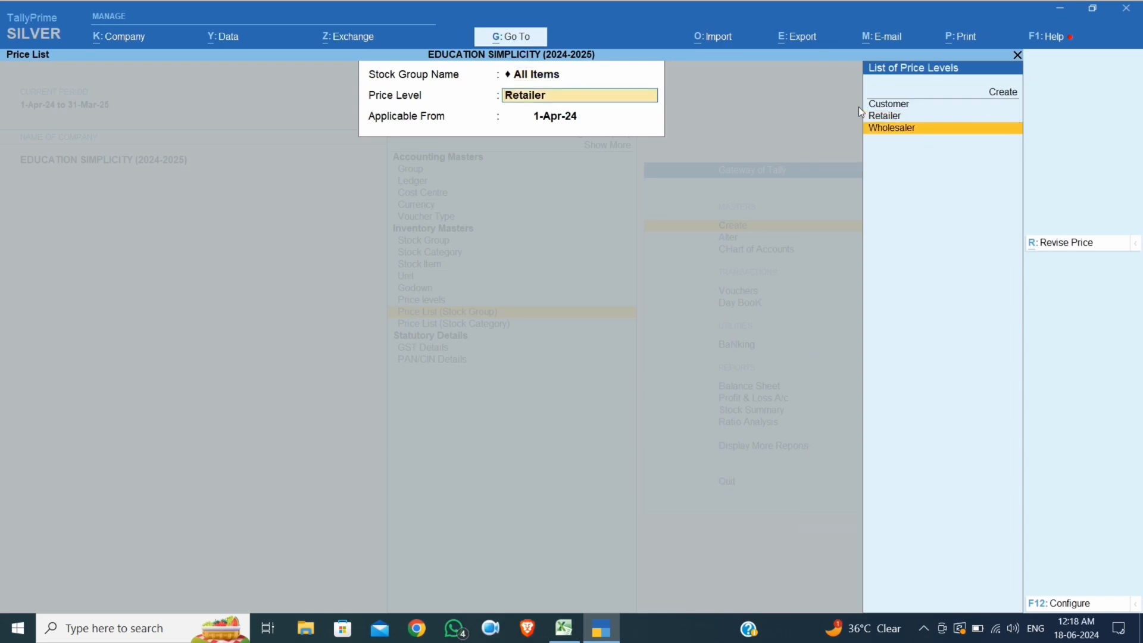
{"action": "key", "text": "Return"}
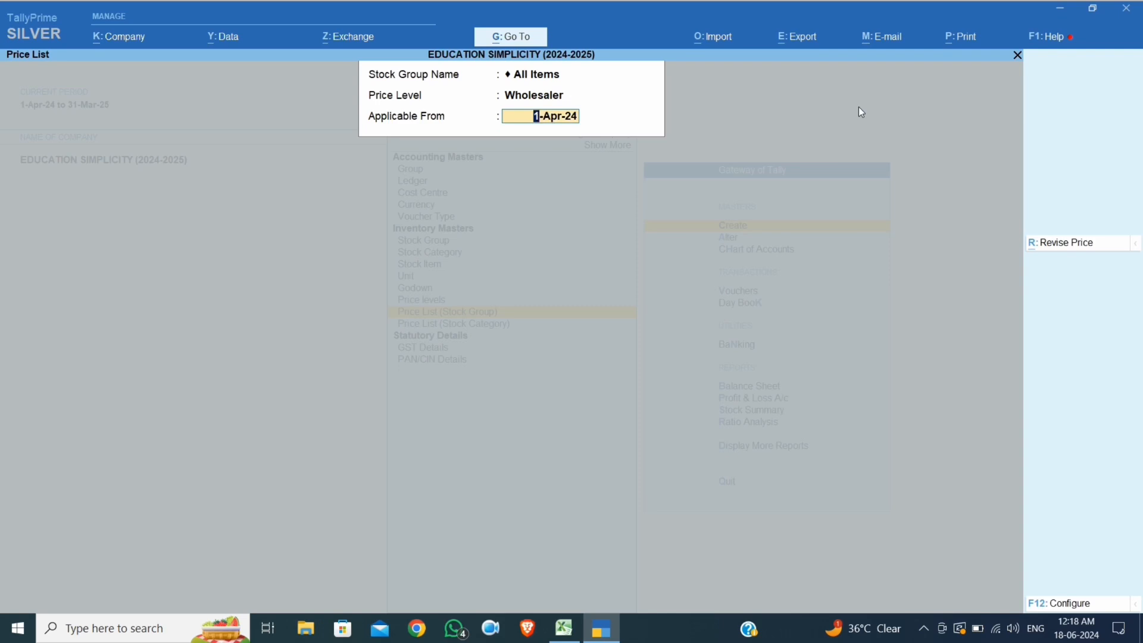
{"action": "key", "text": "Return"}
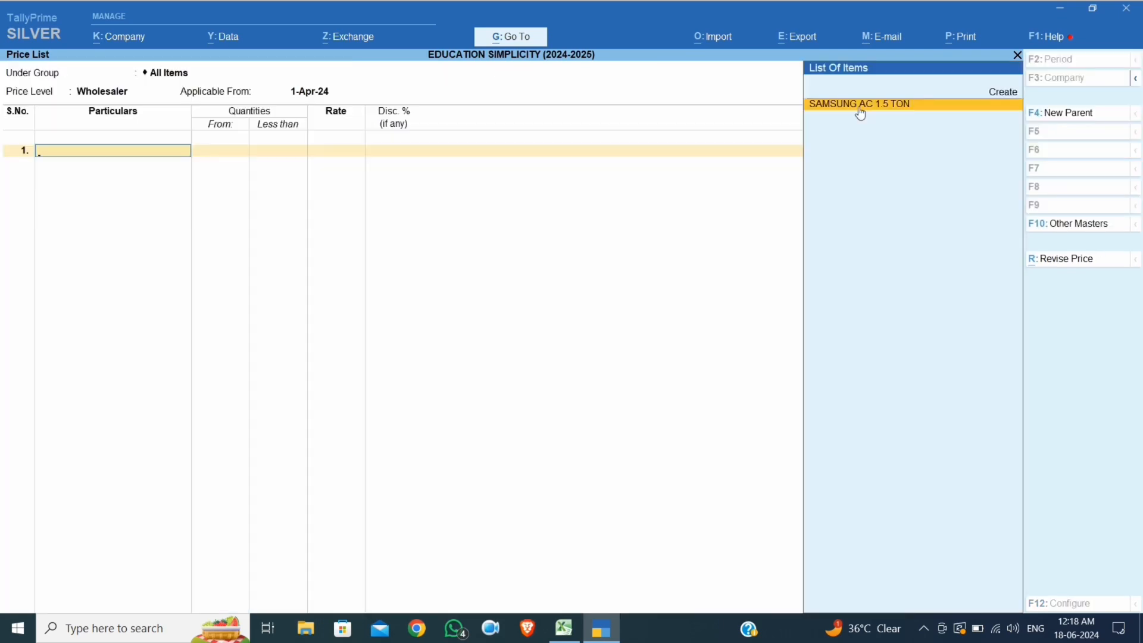
{"action": "left_click", "coordinate": [860, 110]}
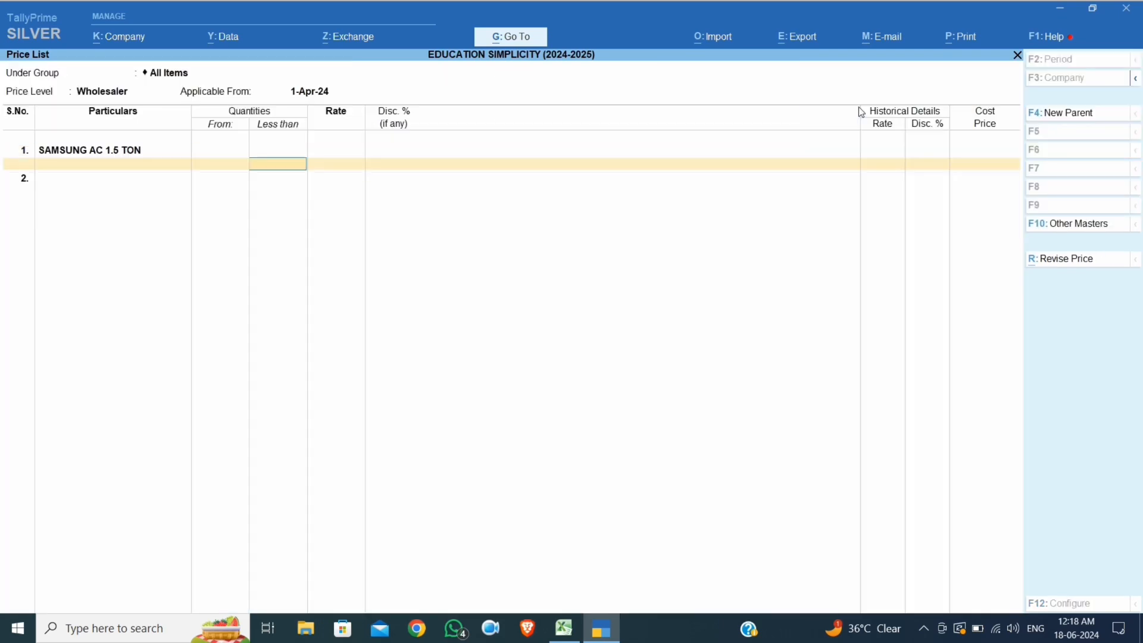
Price the under-5 PCS slab at 25,000 with no discount
{"action": "type", "text": "5"}
{"action": "key", "text": "Return"}
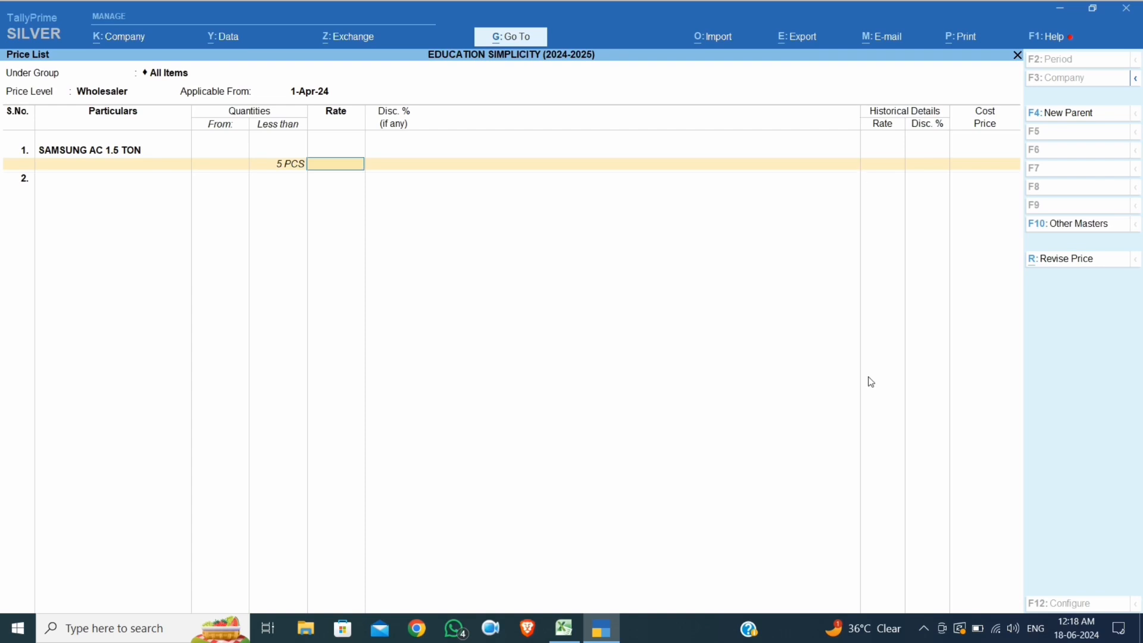
{"action": "left_click", "coordinate": [574, 639]}
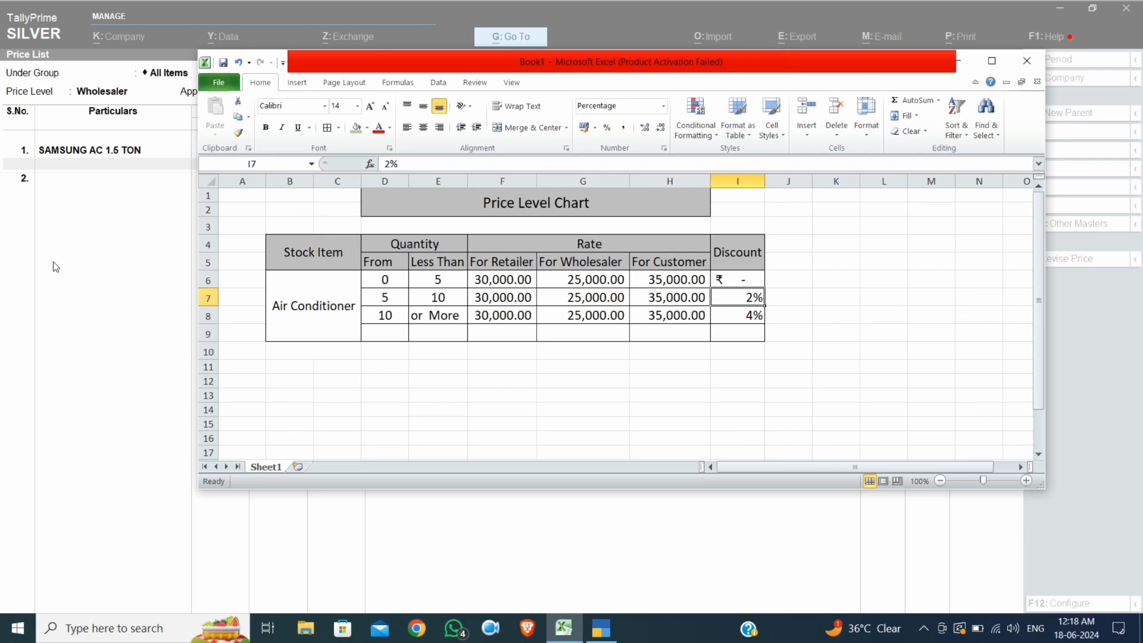
{"action": "left_click", "coordinate": [87, 263]}
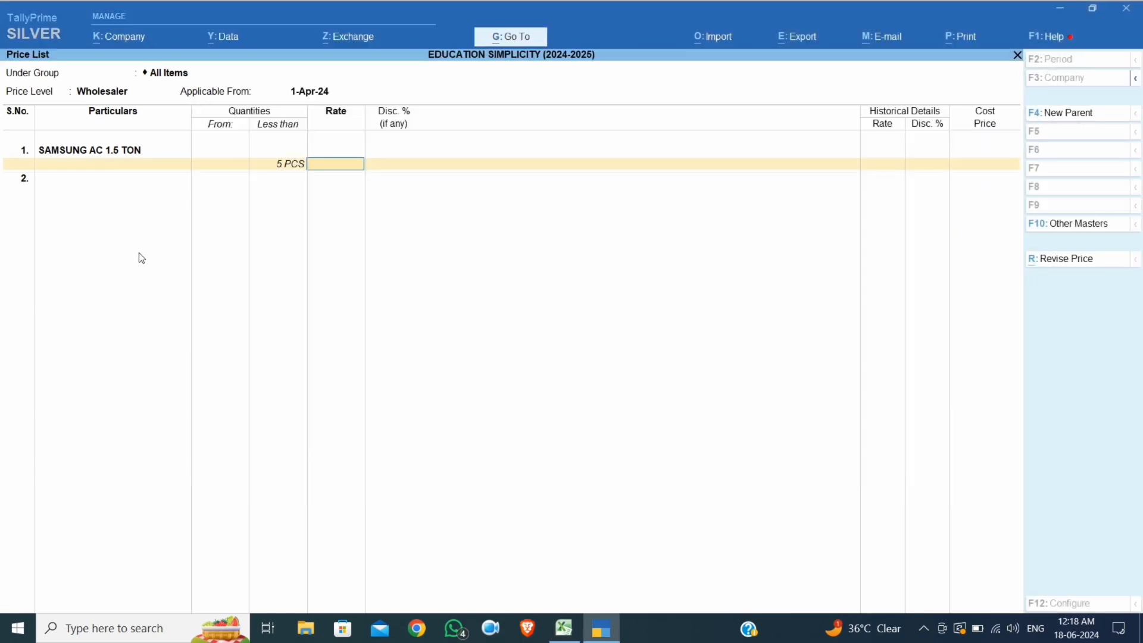
{"action": "type", "text": "25000"}
{"action": "key", "text": "Return"}
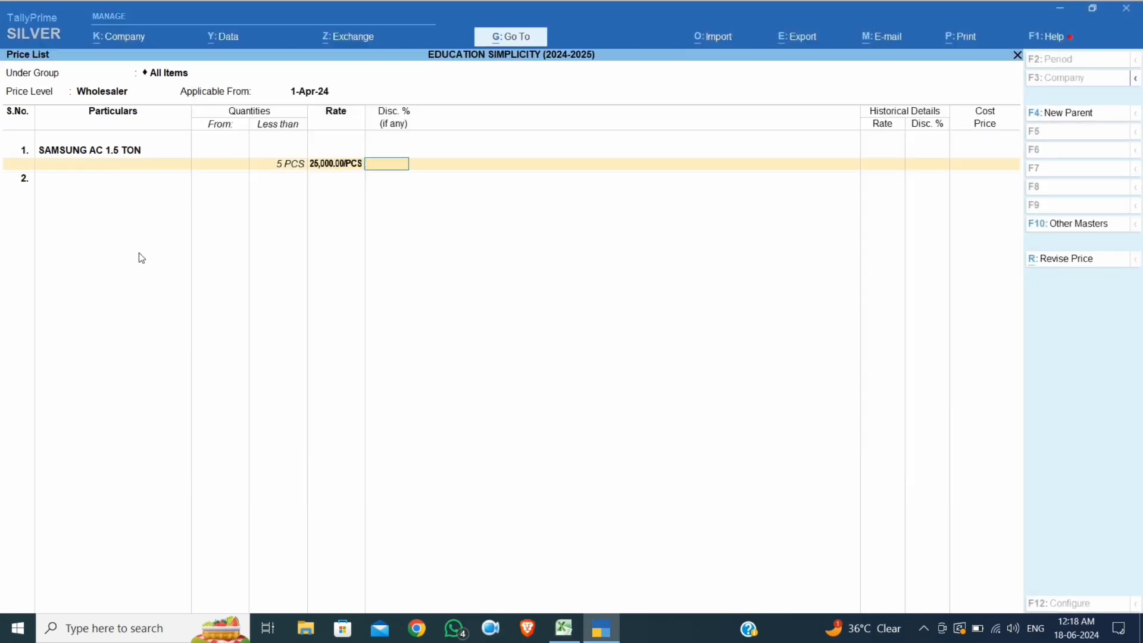
{"action": "left_click", "coordinate": [563, 626]}
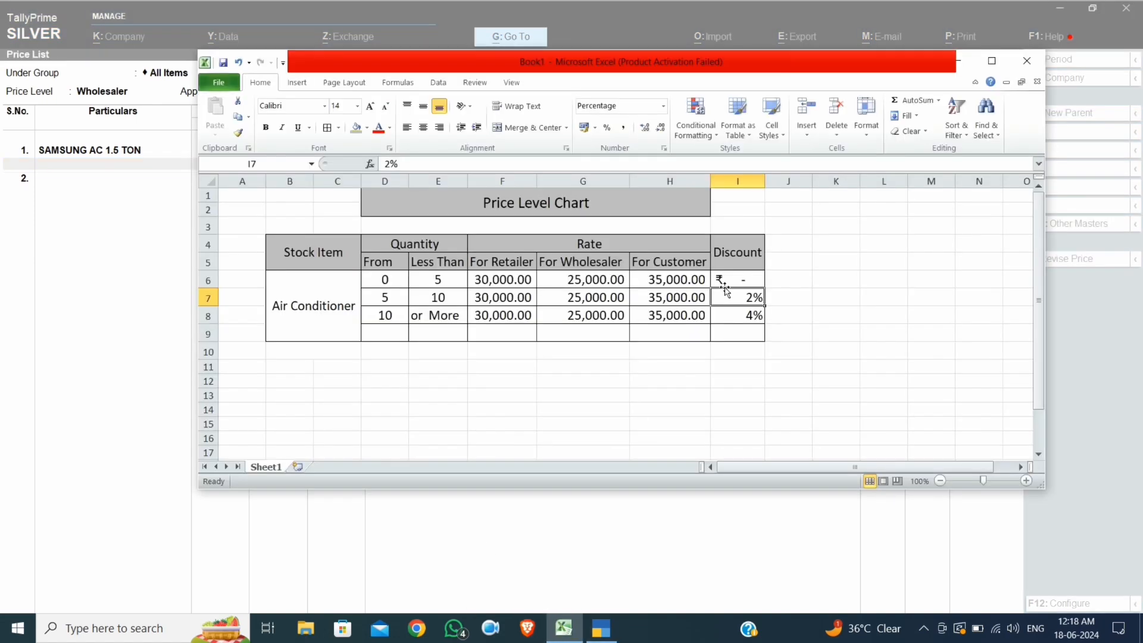
{"action": "left_click", "coordinate": [167, 286]}
{"action": "key", "text": "Return"}
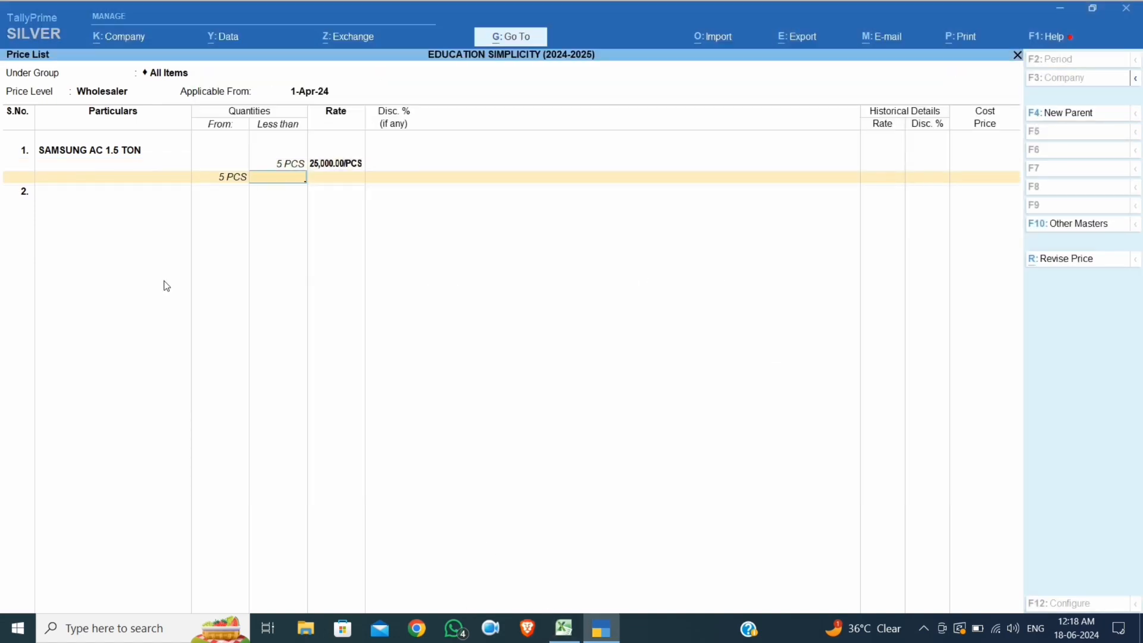
Price the 5–10 PCS slab at 25,000 with a 2% discount
{"action": "type", "text": "10"}
{"action": "key", "text": "Return"}
{"action": "left_click", "coordinate": [563, 628]}
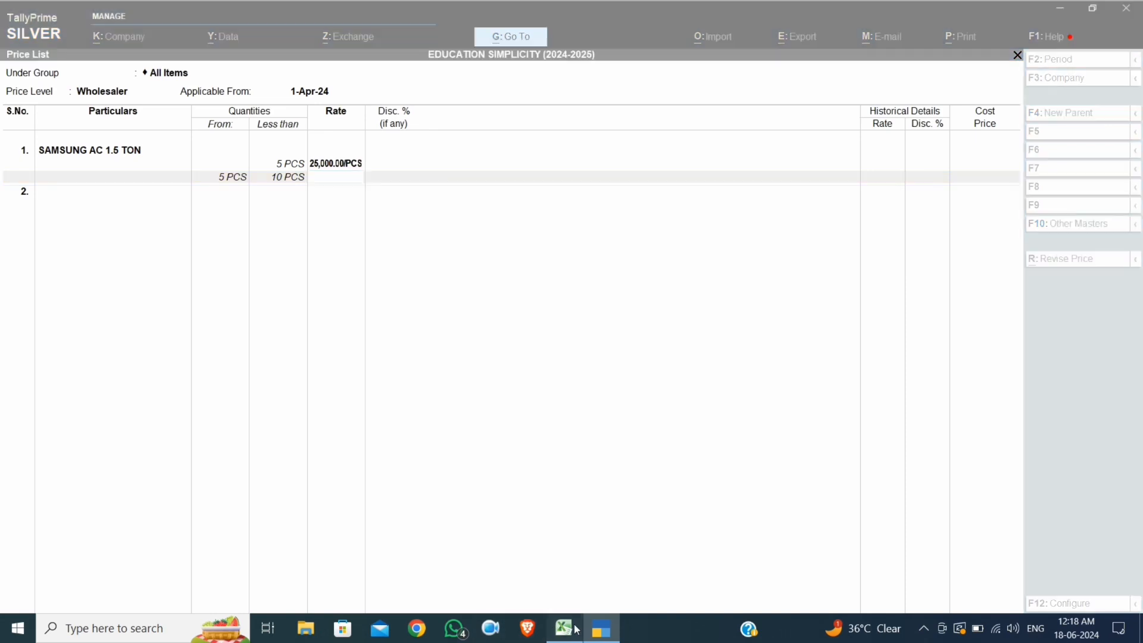
{"action": "left_click", "coordinate": [84, 251]}
{"action": "type", "text": "25000"}
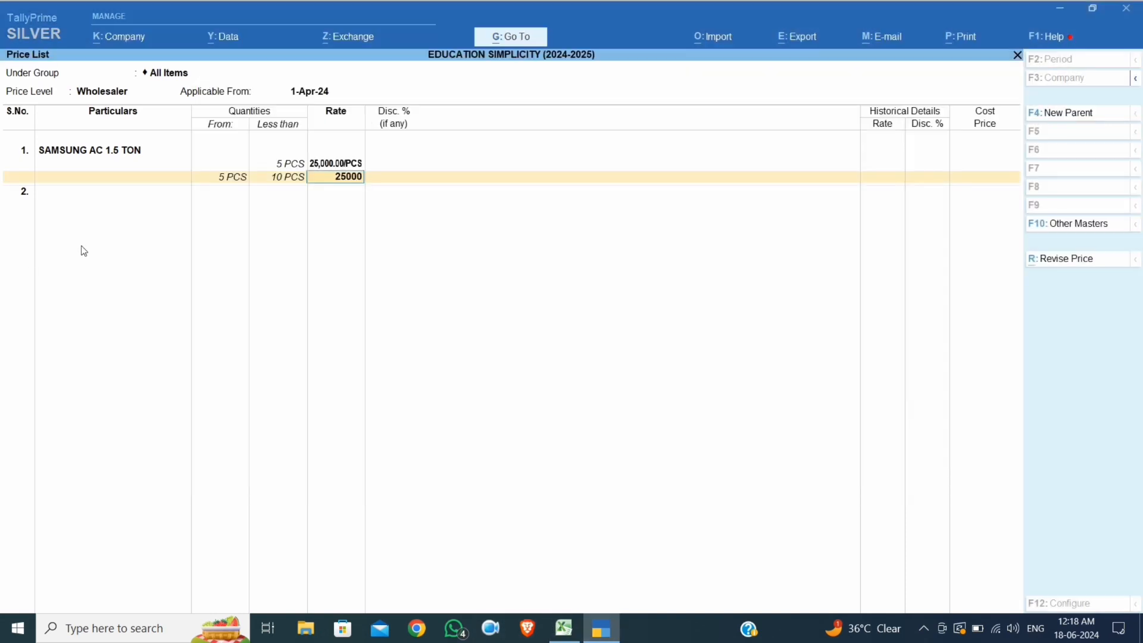
{"action": "key", "text": "Return"}
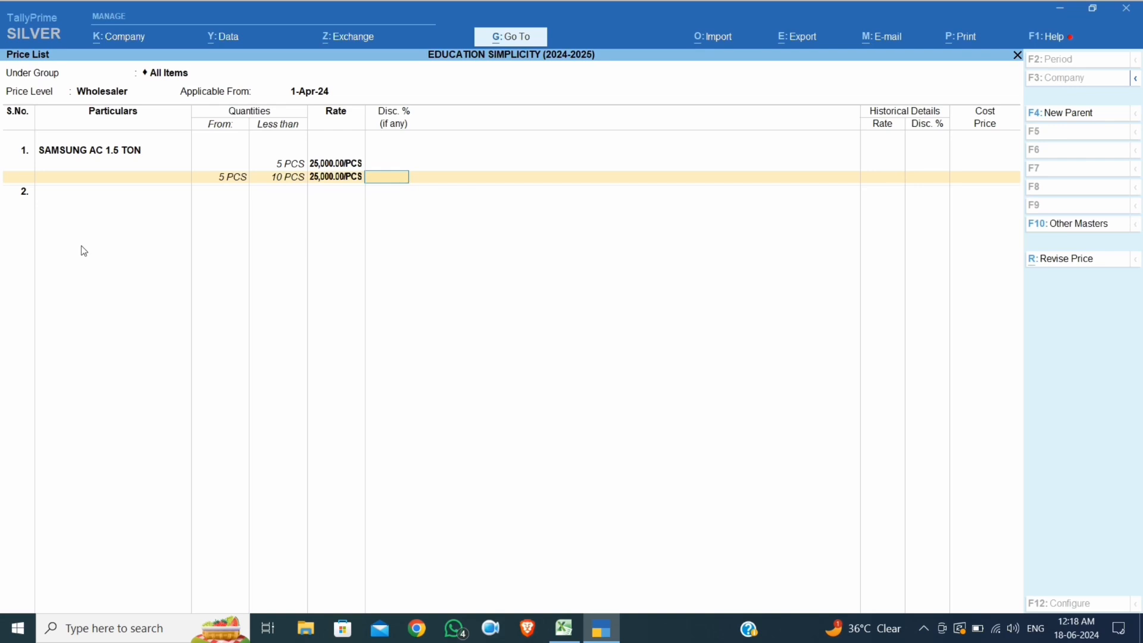
{"action": "type", "text": "2"}
{"action": "key", "text": "Return"}
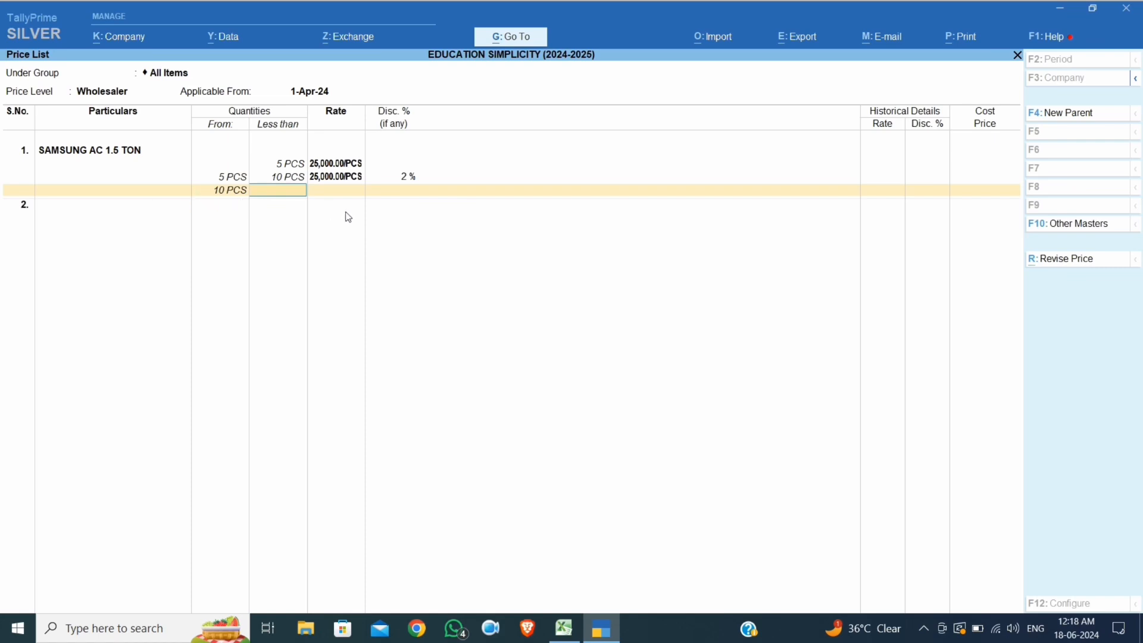
Price 10 PCS and above at 25,000 with a 4% discount, then save the list
{"action": "key", "text": "Return"}
{"action": "type", "text": "25000"}
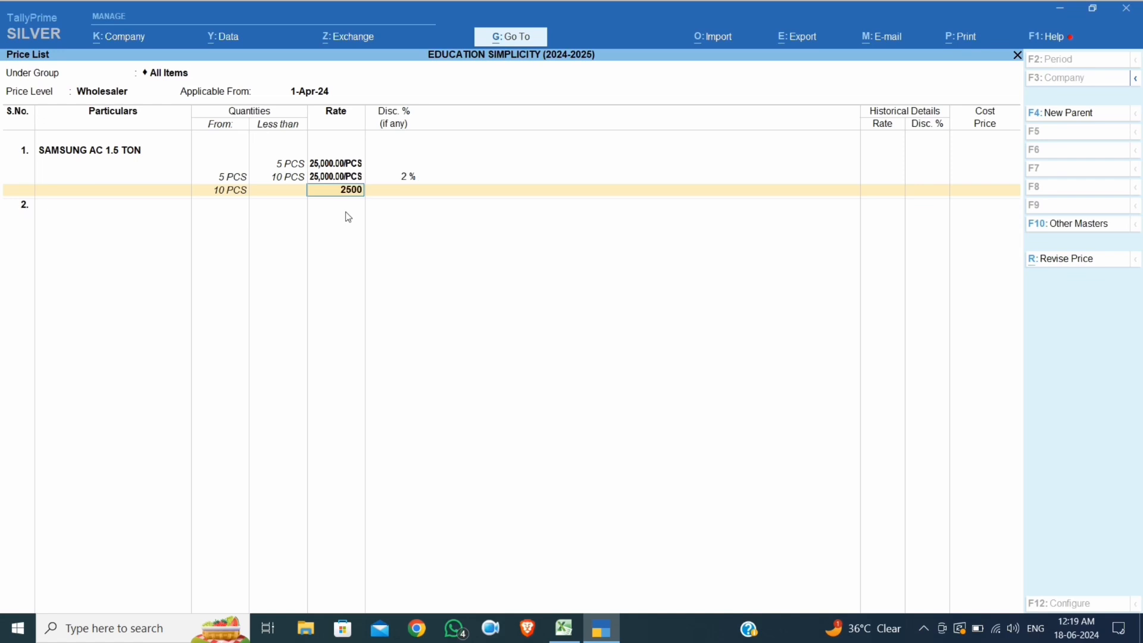
{"action": "key", "text": "Return"}
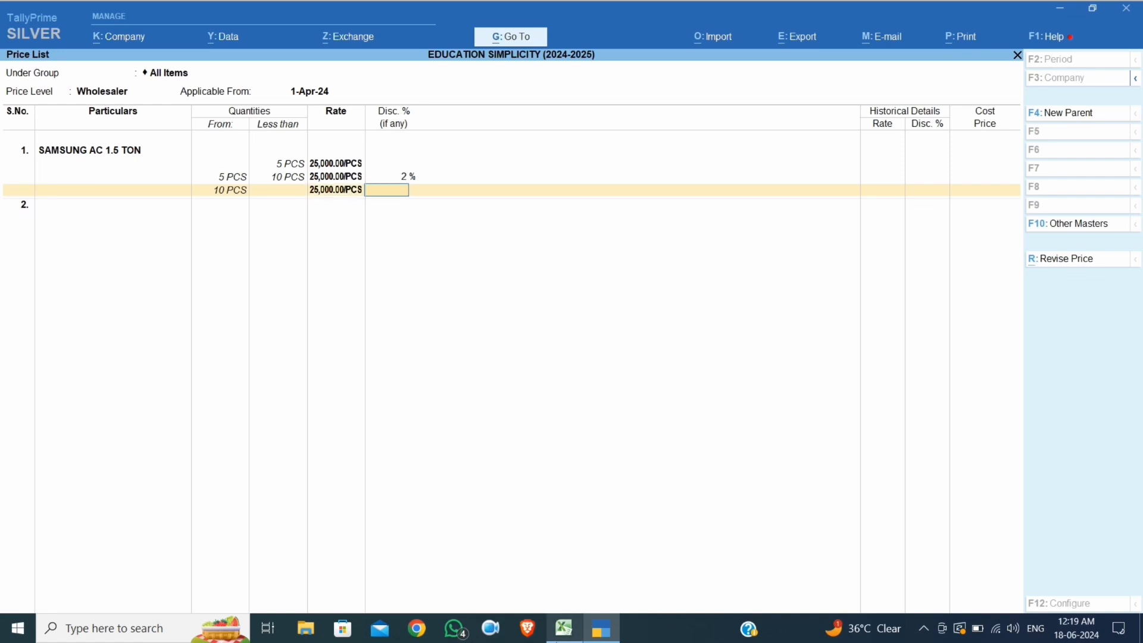
{"action": "left_click", "coordinate": [564, 628]}
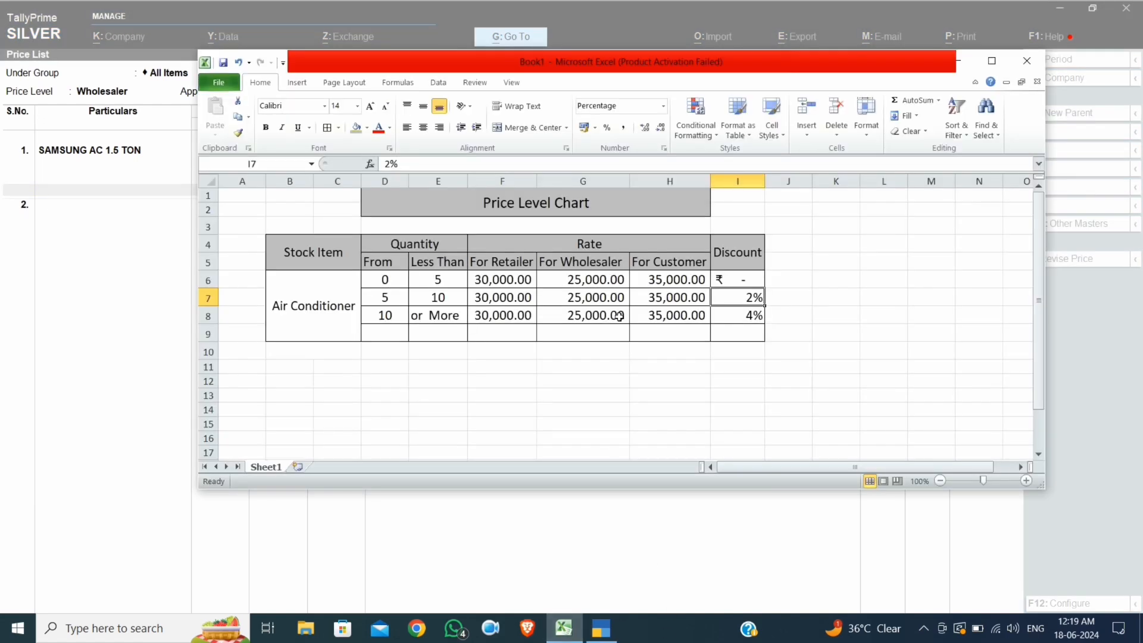
{"action": "left_click", "coordinate": [747, 313]}
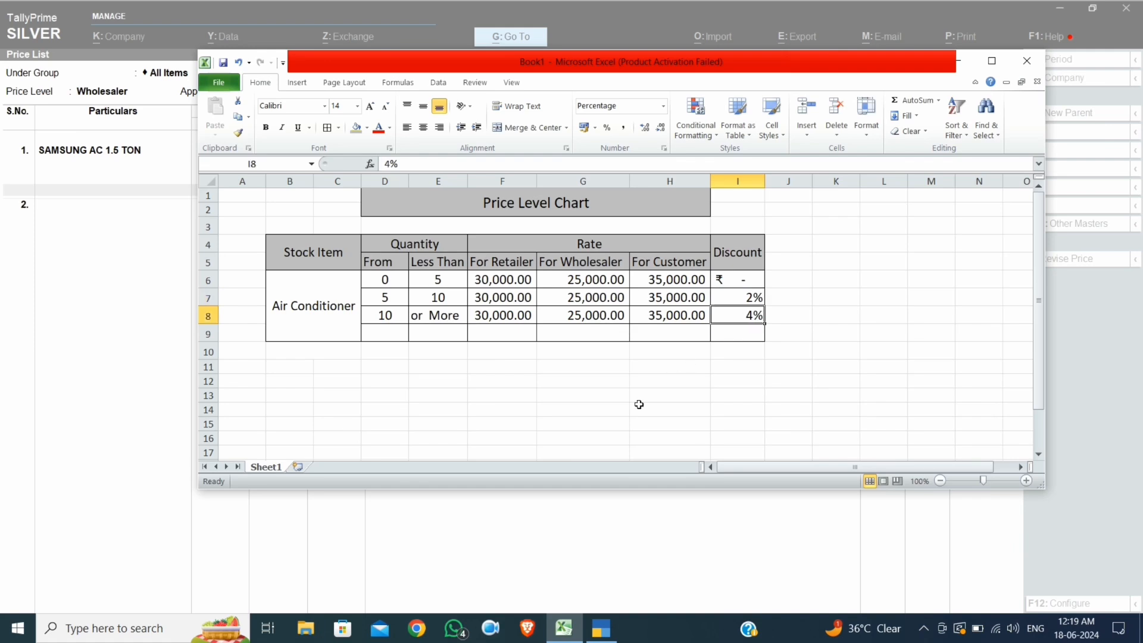
{"action": "left_click", "coordinate": [79, 312]}
{"action": "type", "text": "4"}
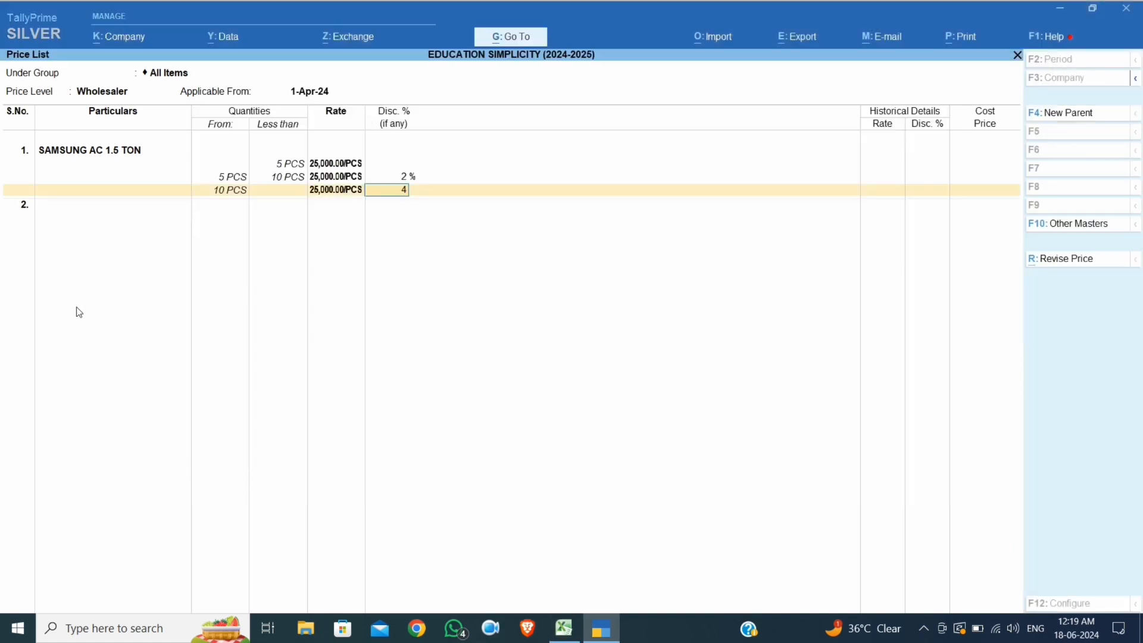
{"action": "key", "text": "Return"}
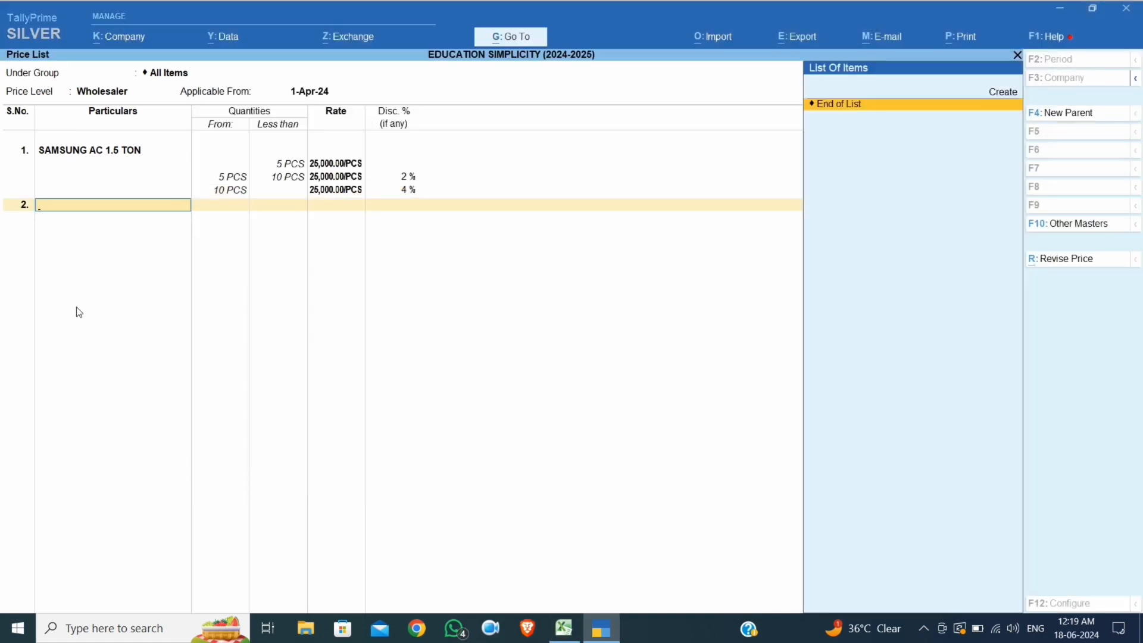
{"action": "key", "text": "Return"}
{"action": "key", "text": "Return"}
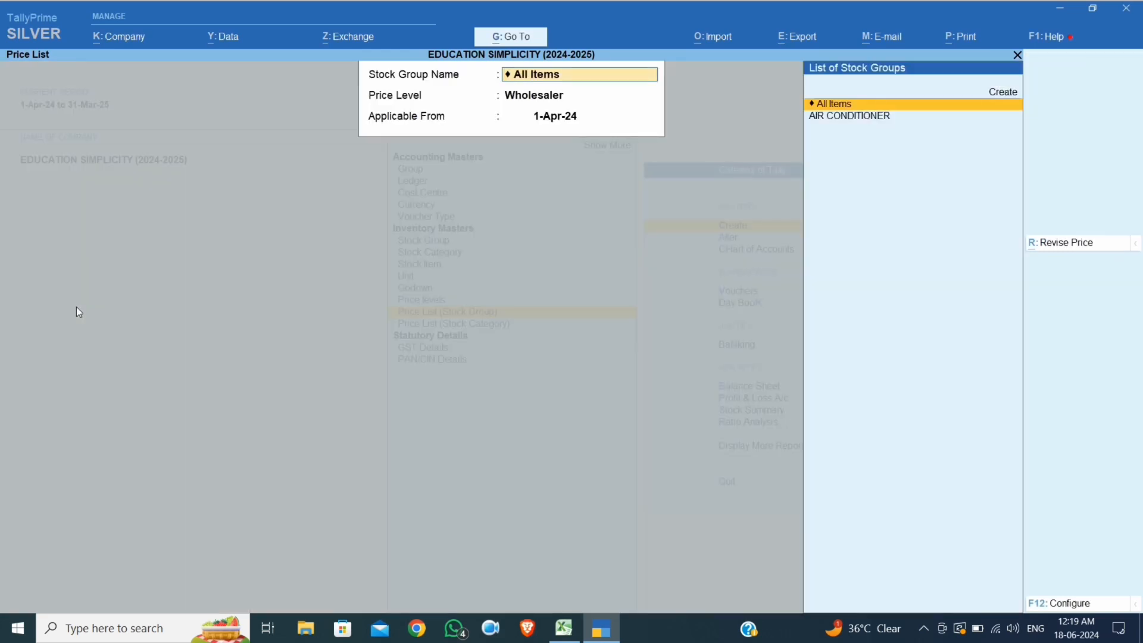
Start a Customer price level list and add SAMSUNG AC 1.5 TON
{"action": "key", "text": "Return"}
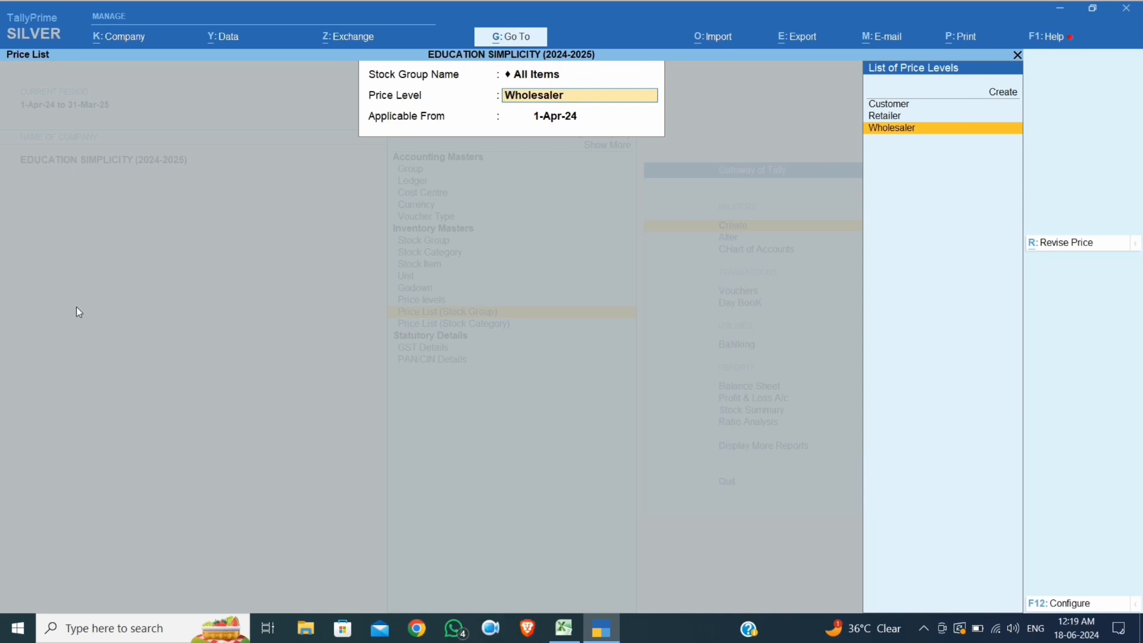
{"action": "key", "text": "Up"}
{"action": "key", "text": "Up"}
{"action": "key", "text": "Return"}
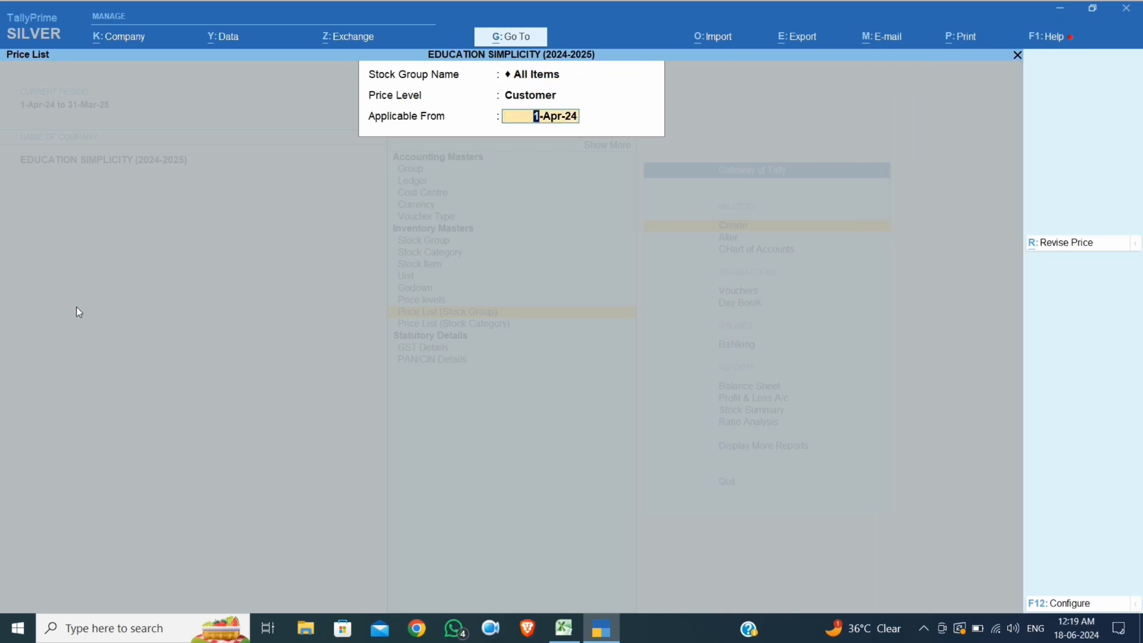
{"action": "key", "text": "Return"}
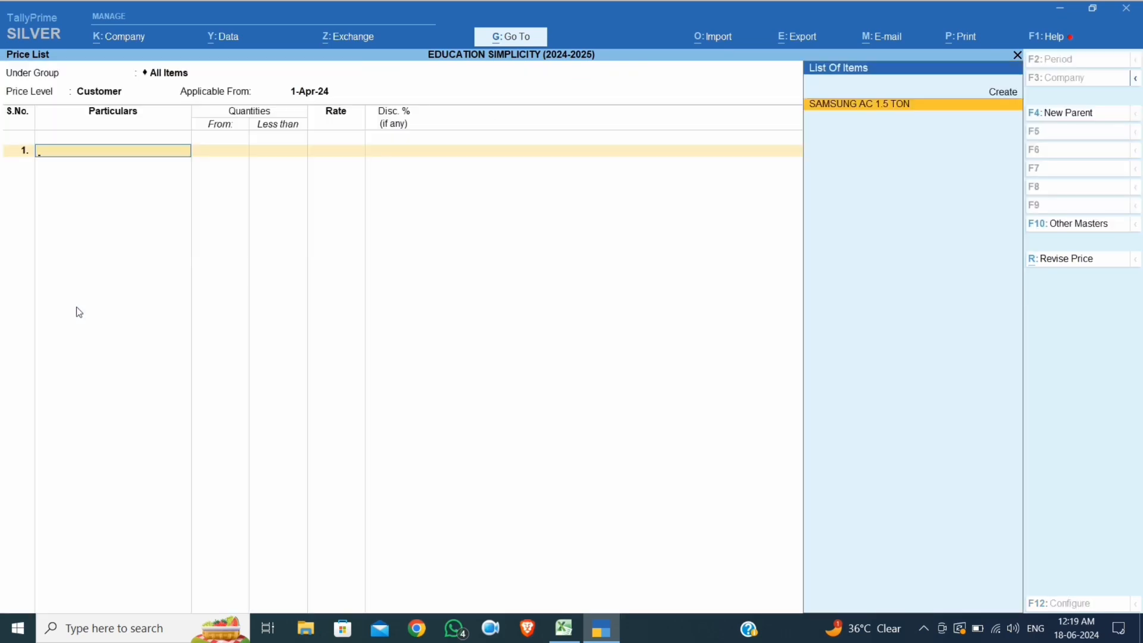
{"action": "key", "text": "Return"}
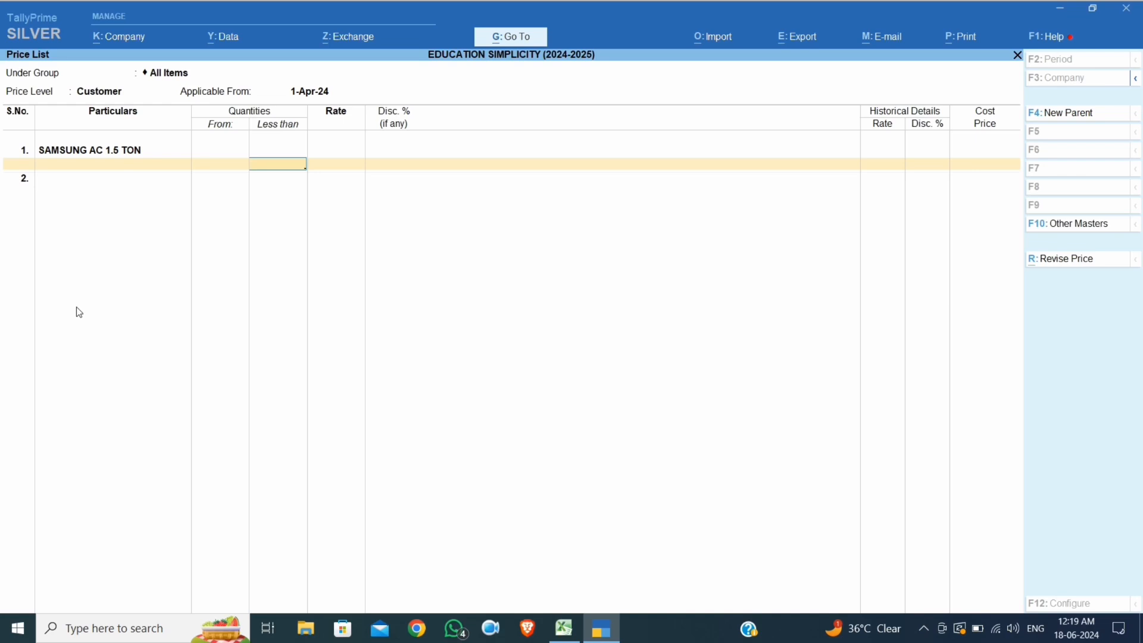
Price the under-5 PCS slab at 35,000 with no discount
{"action": "type", "text": "5"}
{"action": "key", "text": "Return"}
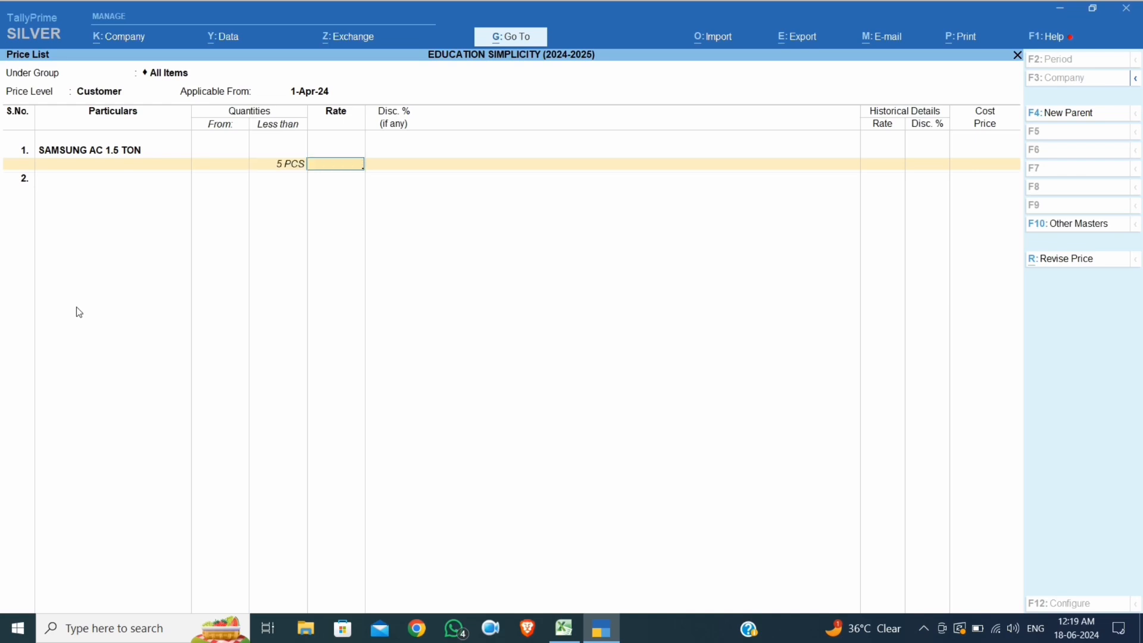
{"action": "left_click", "coordinate": [561, 624]}
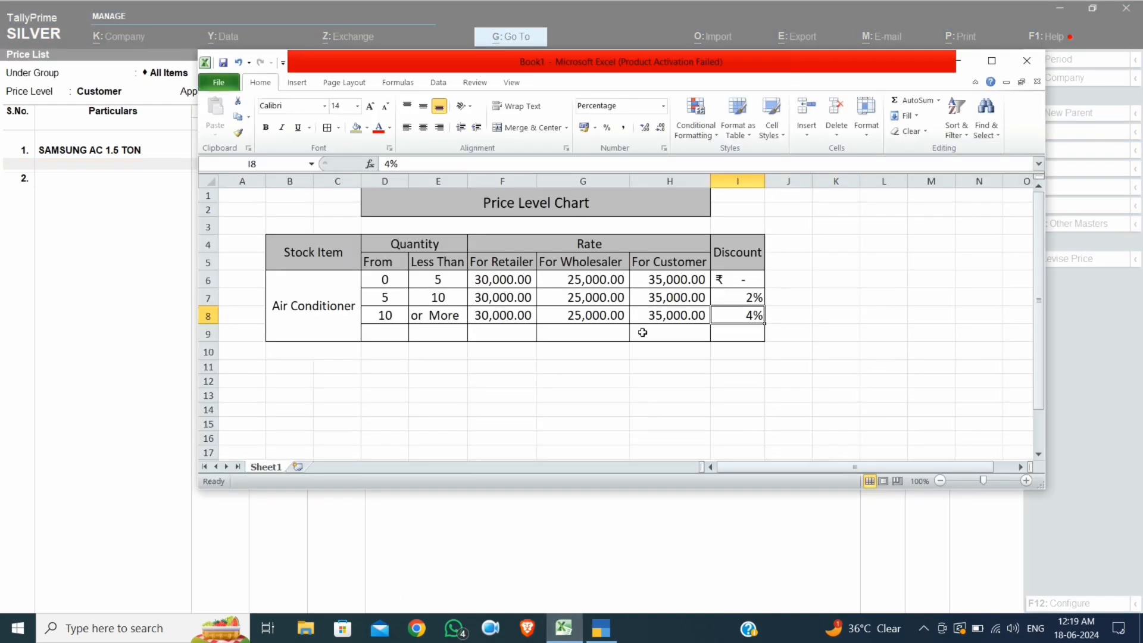
{"action": "left_click", "coordinate": [149, 238]}
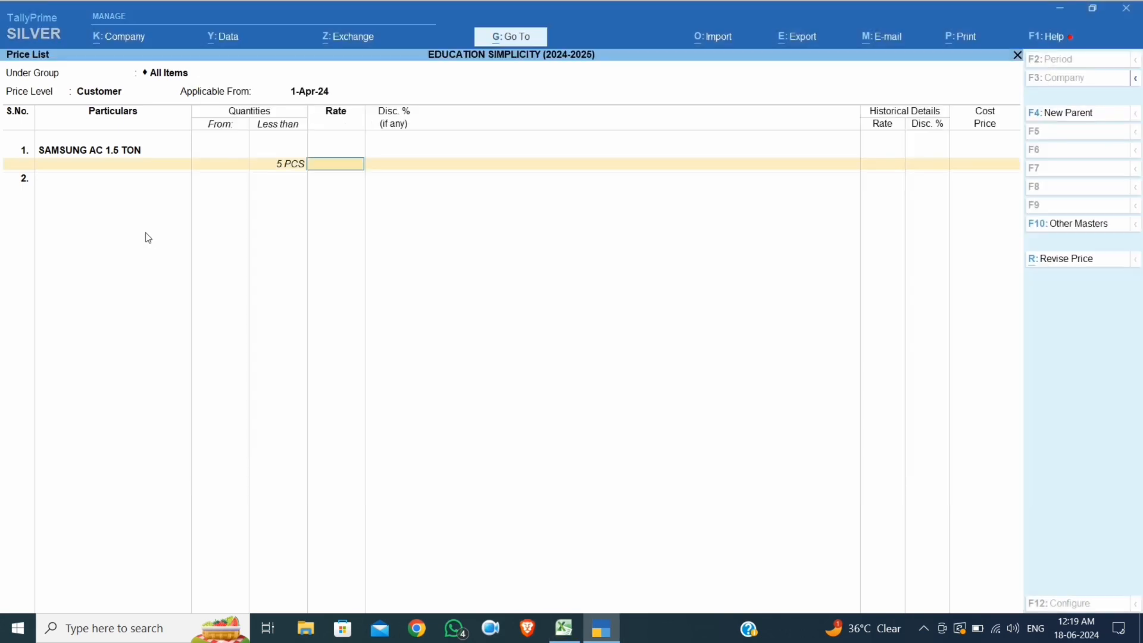
{"action": "type", "text": "35000"}
{"action": "key", "text": "Return"}
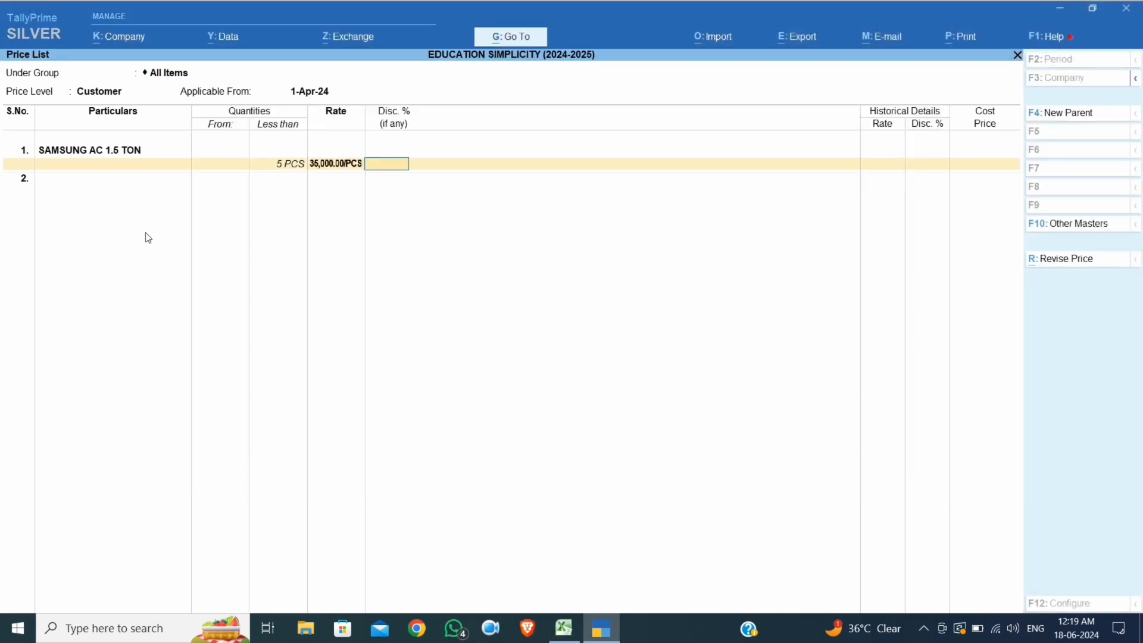
{"action": "key", "text": "Return"}
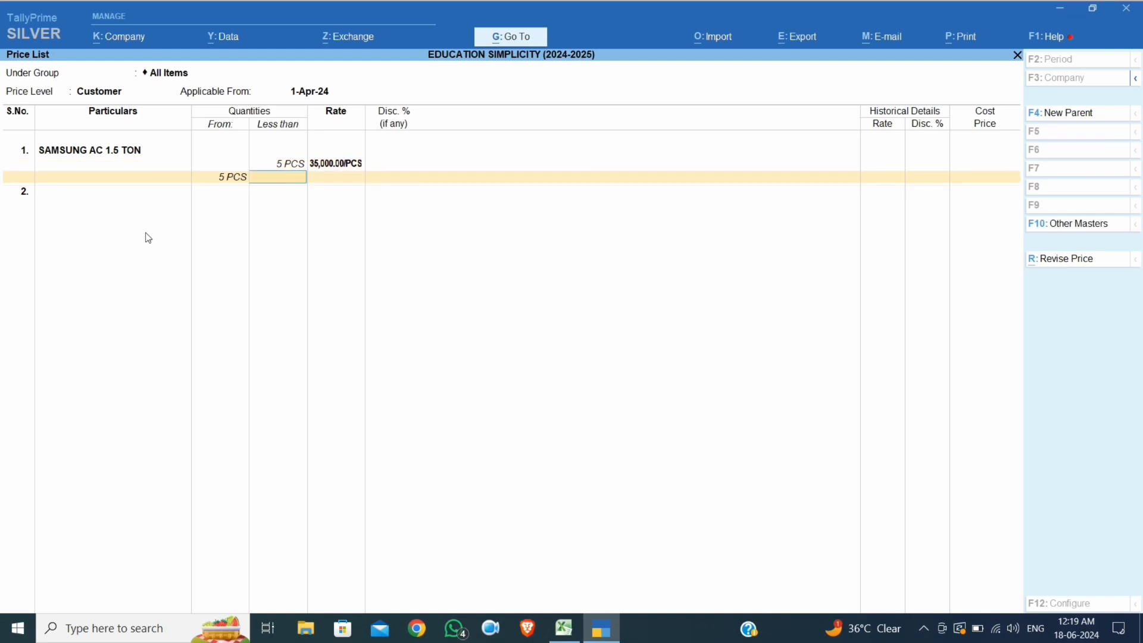
Price the 5–10 PCS slab at 35,000 with a 2% discount
{"action": "type", "text": "10"}
{"action": "key", "text": "Return"}
{"action": "type", "text": "35000"}
{"action": "key", "text": "Return"}
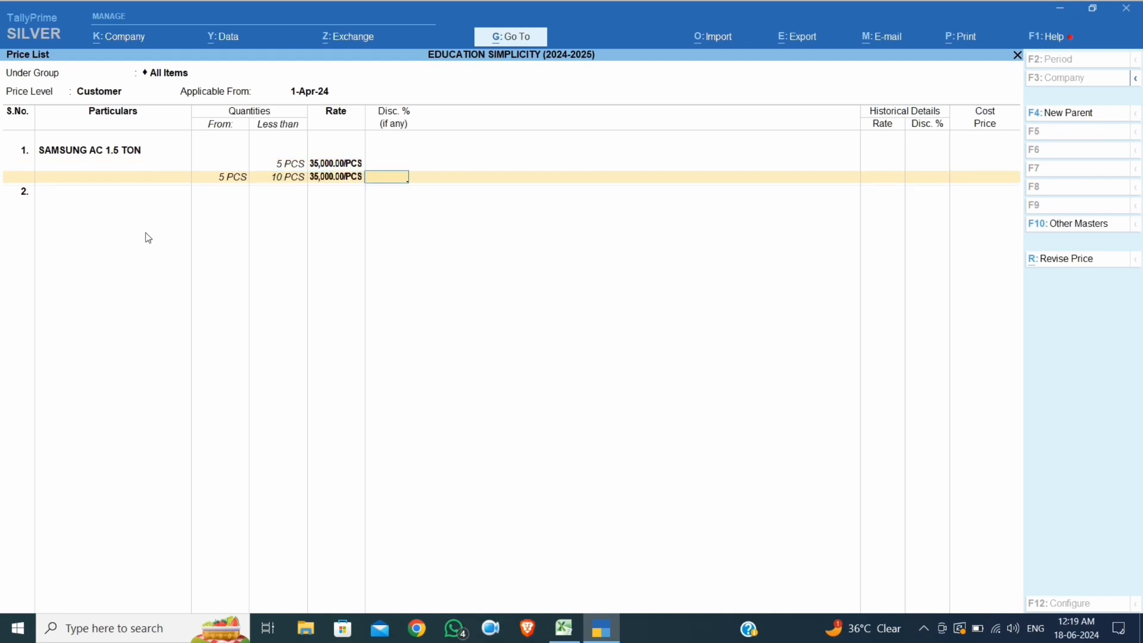
{"action": "type", "text": "2"}
{"action": "key", "text": "Return"}
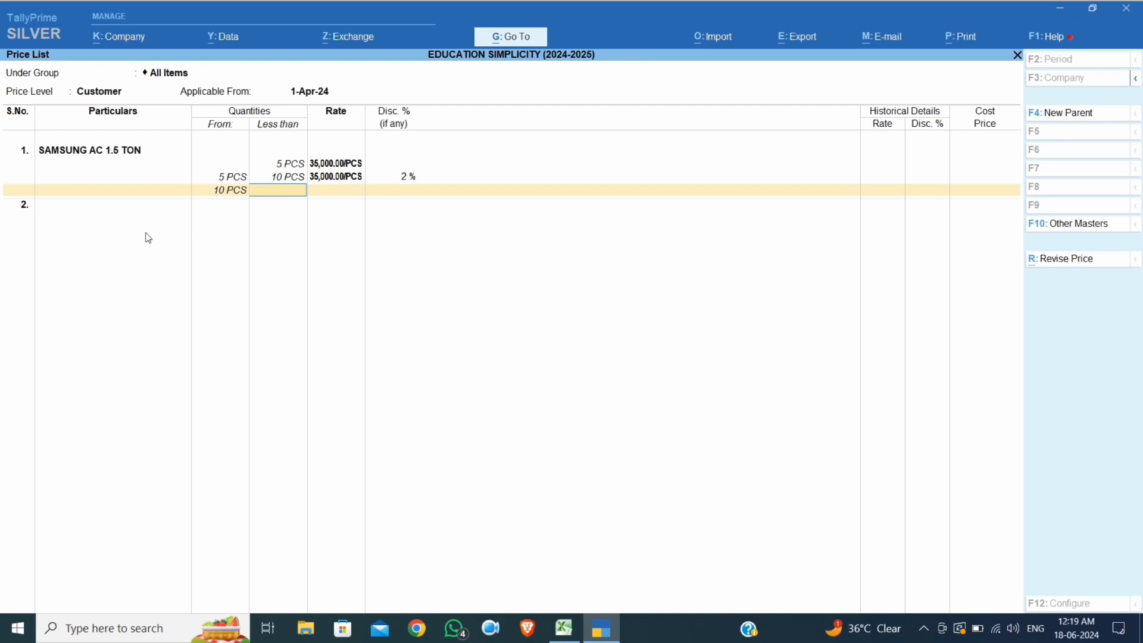
Price 10 PCS and above at 35,000 with a 4% discount, then save the list
{"action": "key", "text": "Return"}
{"action": "type", "text": "35000"}
{"action": "key", "text": "Return"}
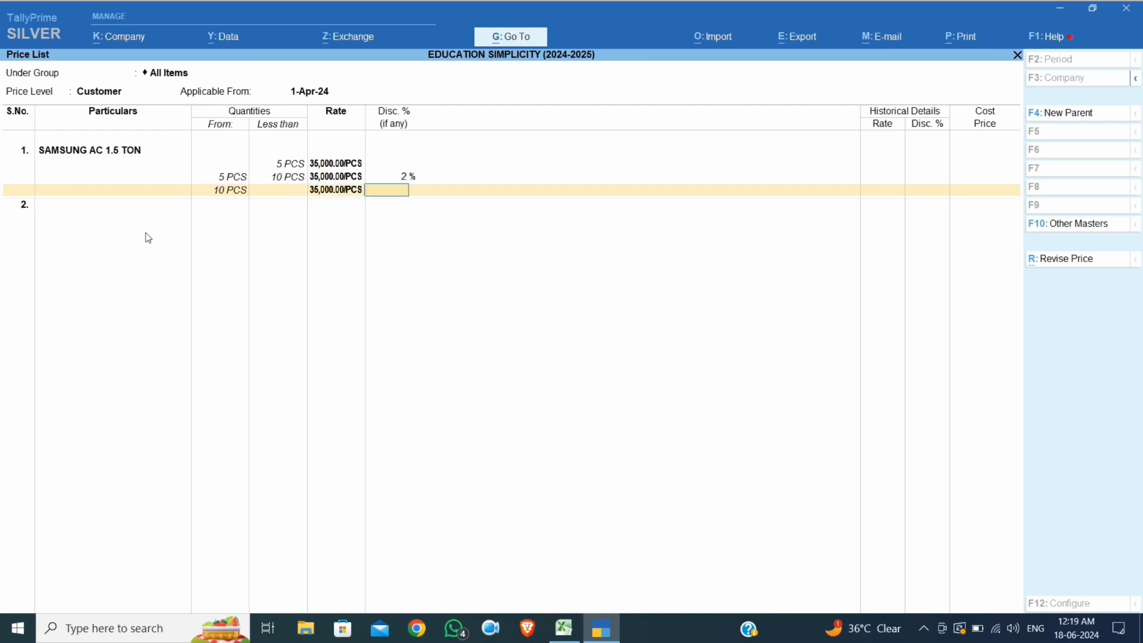
{"action": "type", "text": "4"}
{"action": "key", "text": "Return"}
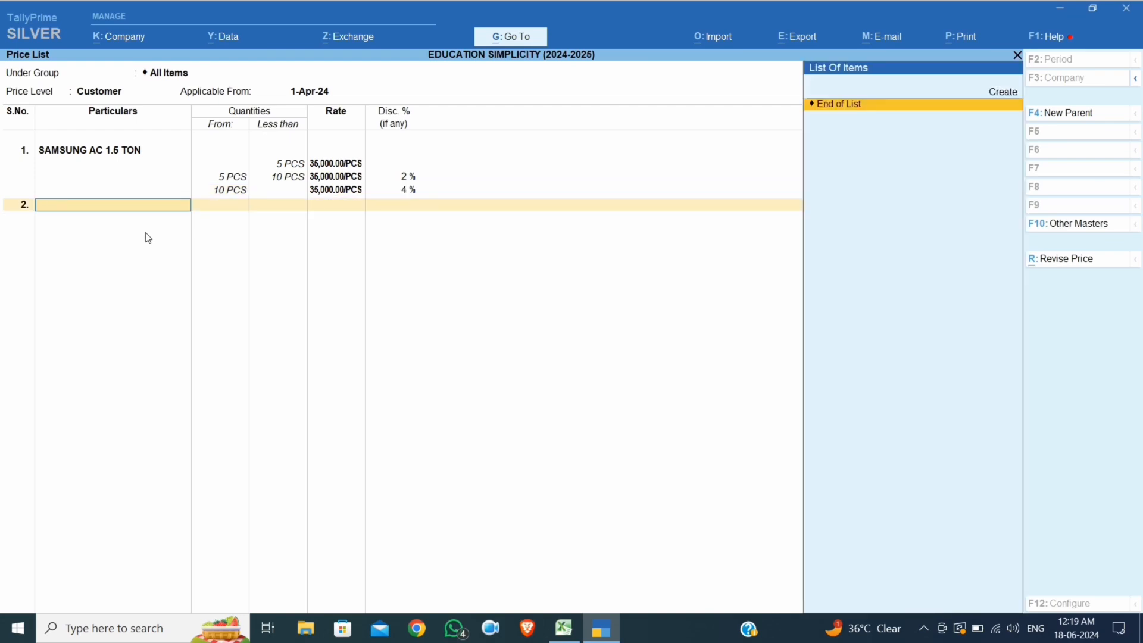
{"action": "key", "text": "Return"}
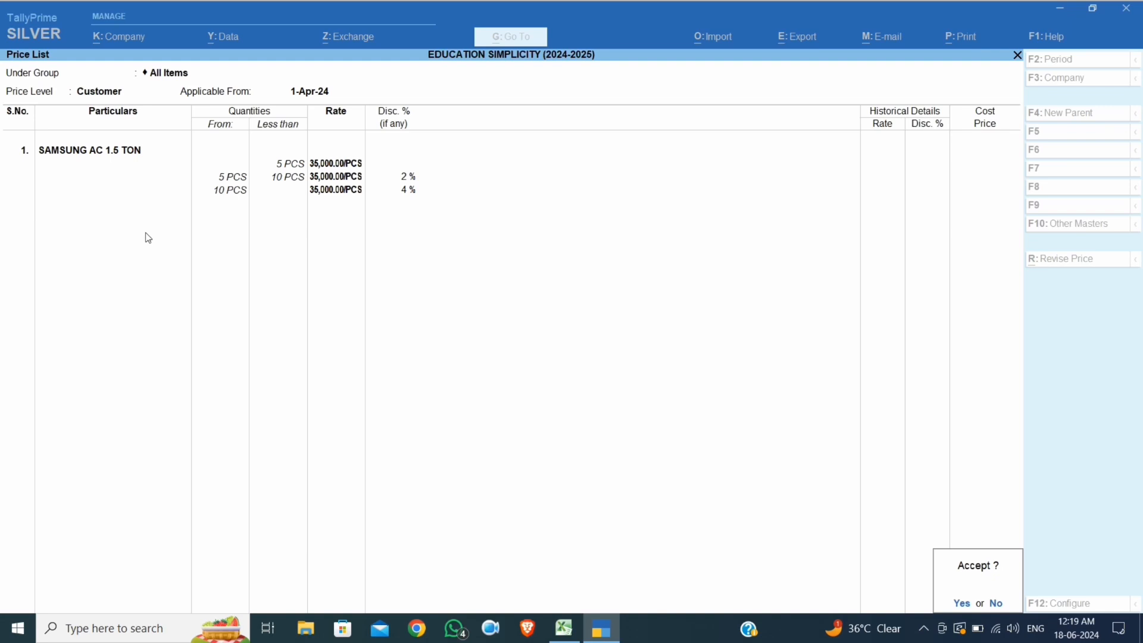
{"action": "key", "text": "Return"}
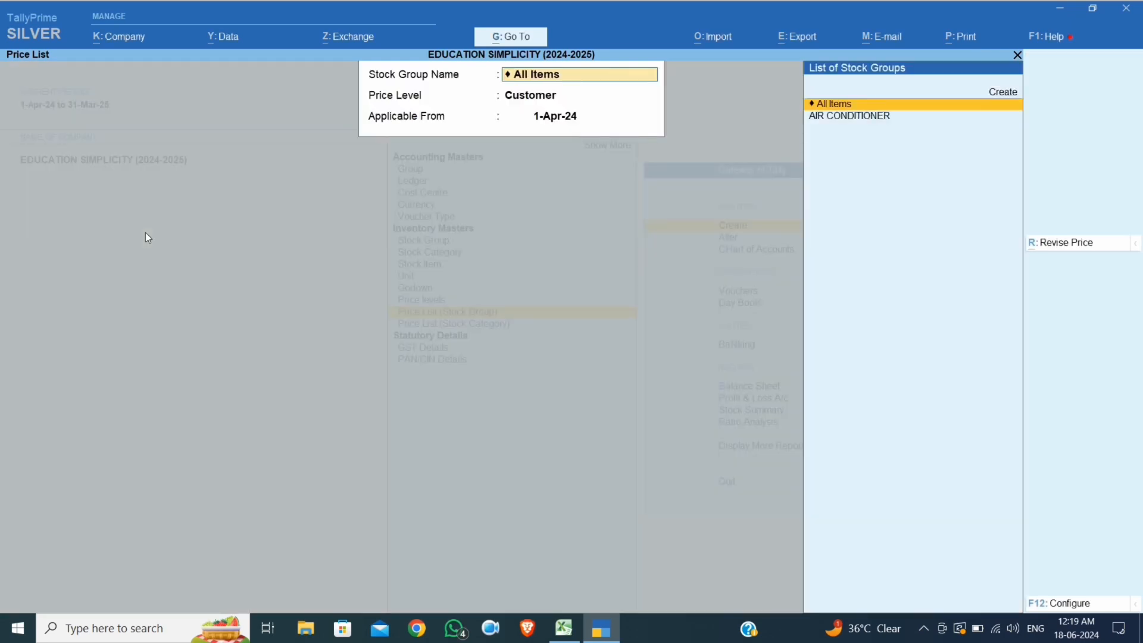
Close the price list and start a new ledger named SHIVAM TRADERS (R)
{"action": "key", "text": "Escape"}
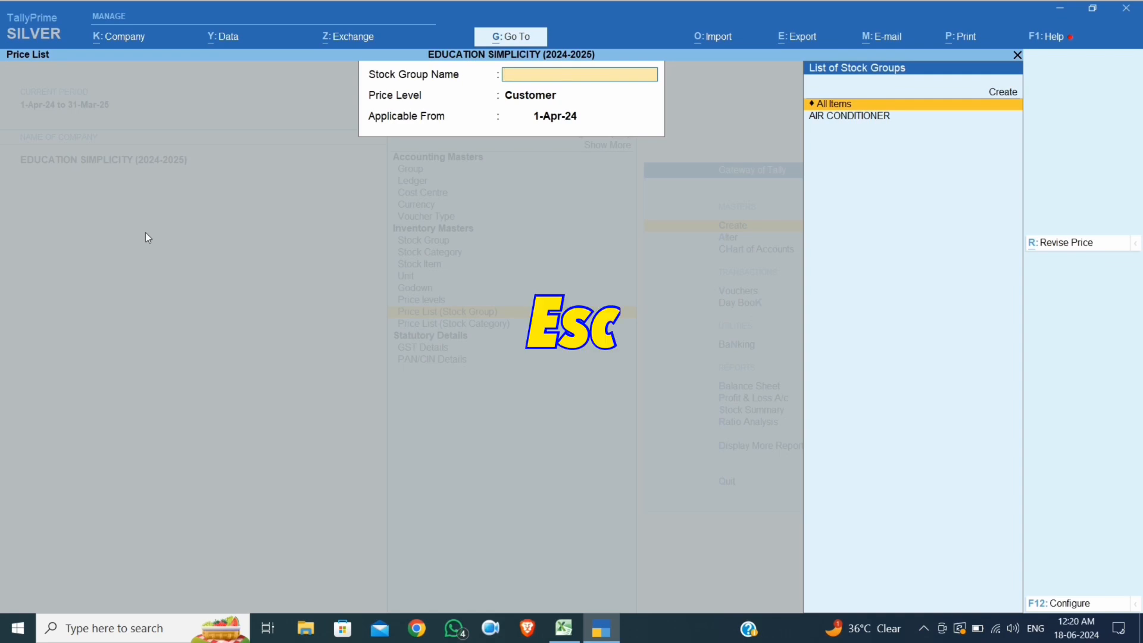
{"action": "key", "text": "Escape"}
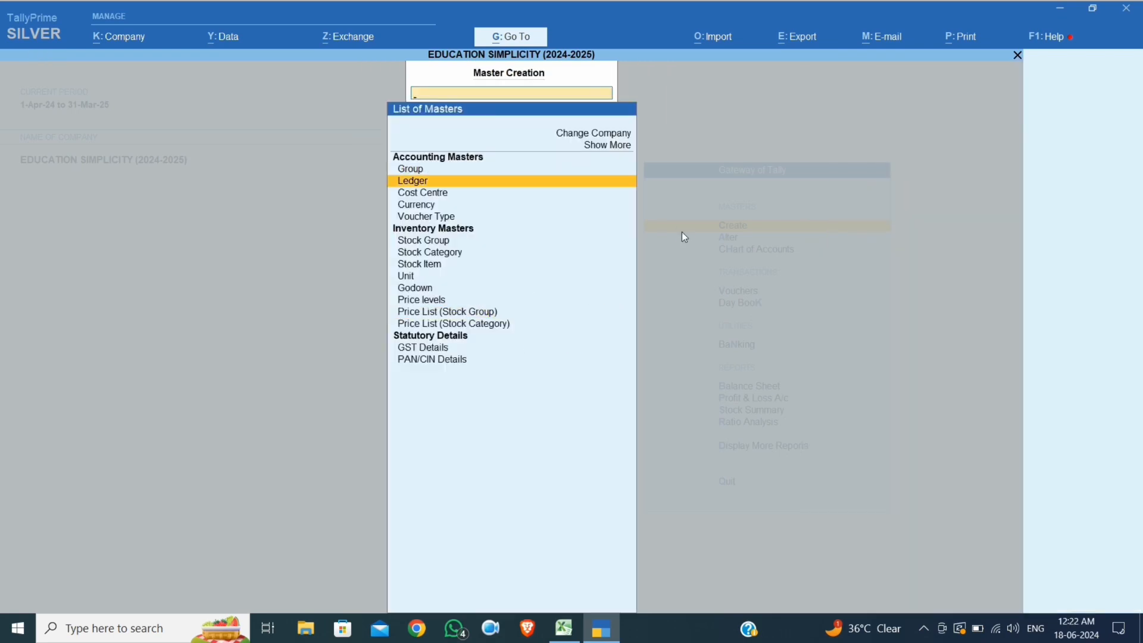
{"action": "key", "text": "Return"}
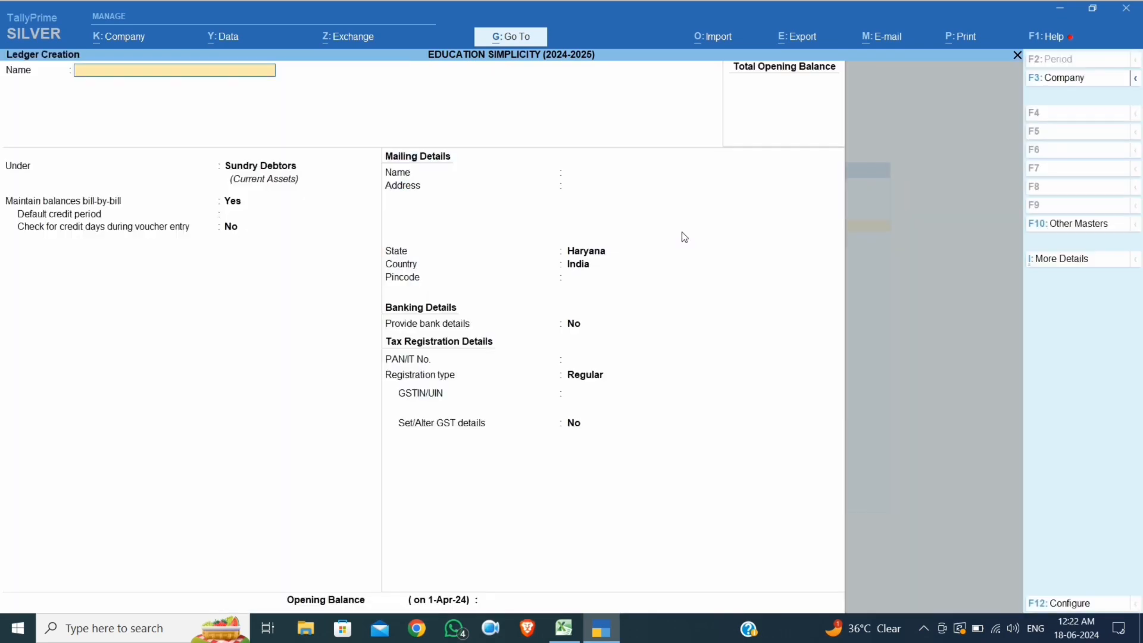
{"action": "type", "text": "SHIVAM TRADERS (R"}
{"action": "key", "text": "Return"}
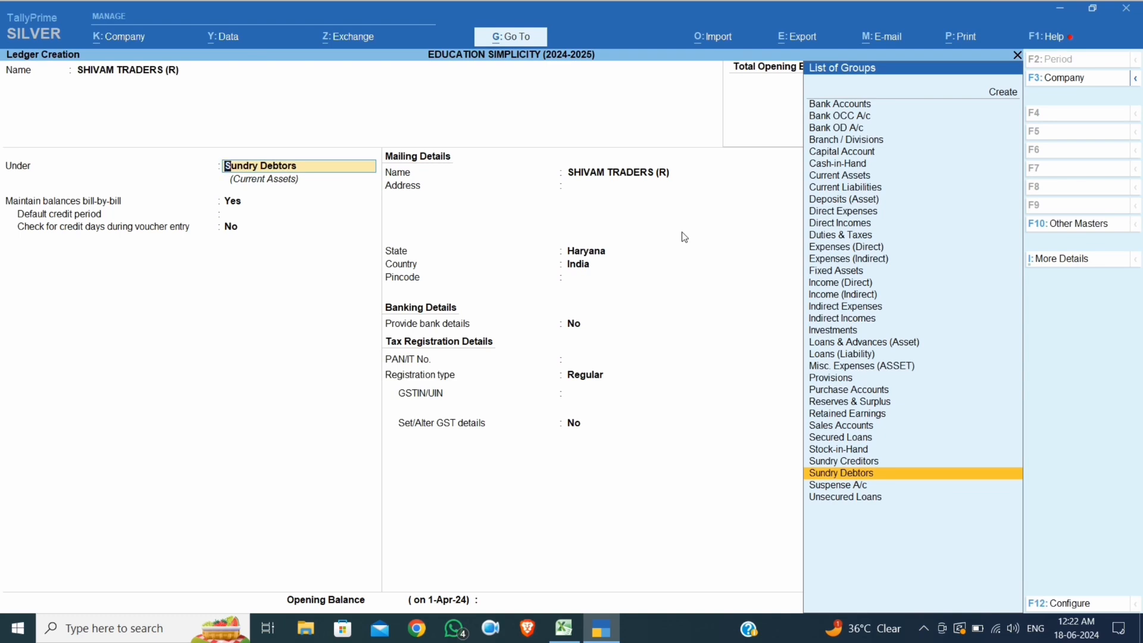
Keep it under Sundry Debtors in Haryana, enter the party's GSTIN, and save the ledger
{"action": "key", "text": "Return"}
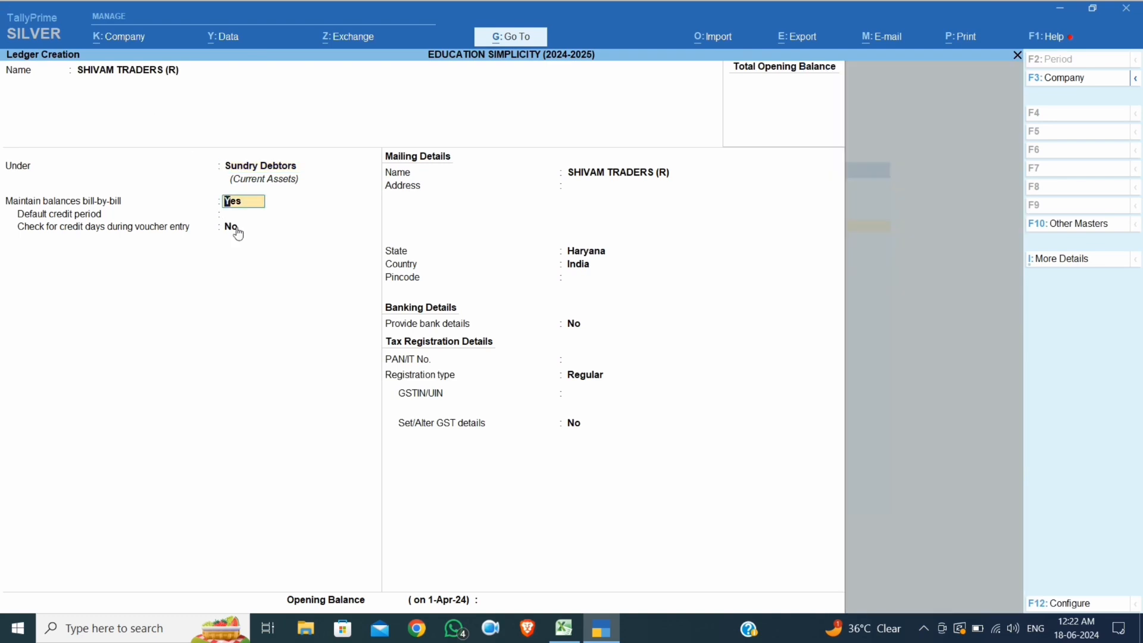
{"action": "key", "text": "Return"}
{"action": "key", "text": "Return"}
{"action": "key", "text": "Return"}
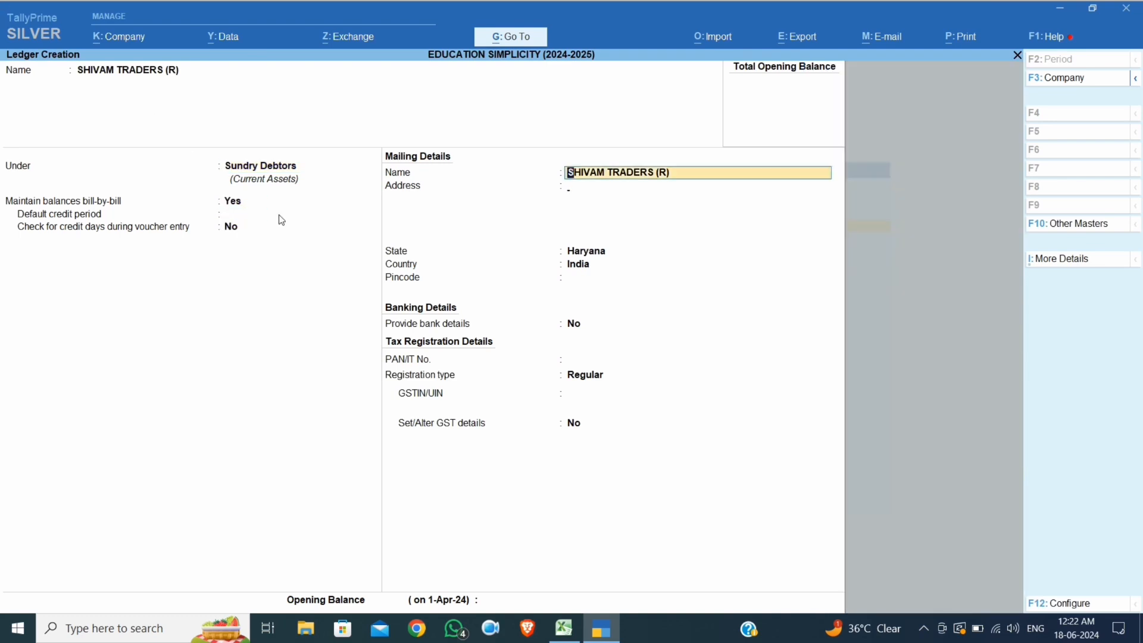
{"action": "key", "text": "Return"}
{"action": "key", "text": "Return"}
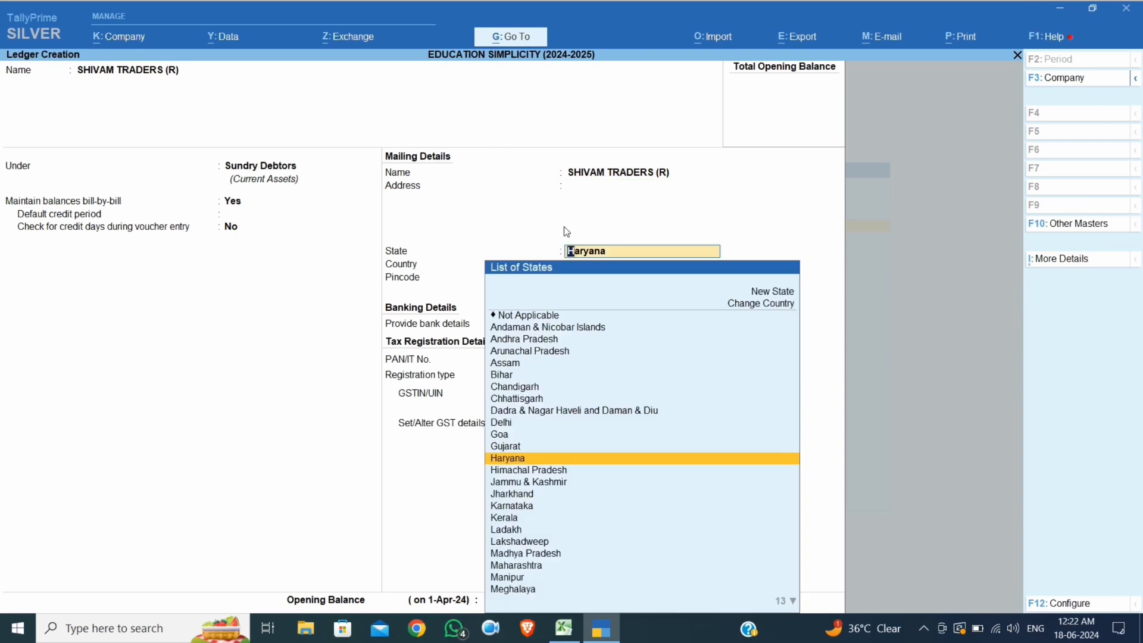
{"action": "key", "text": "Return"}
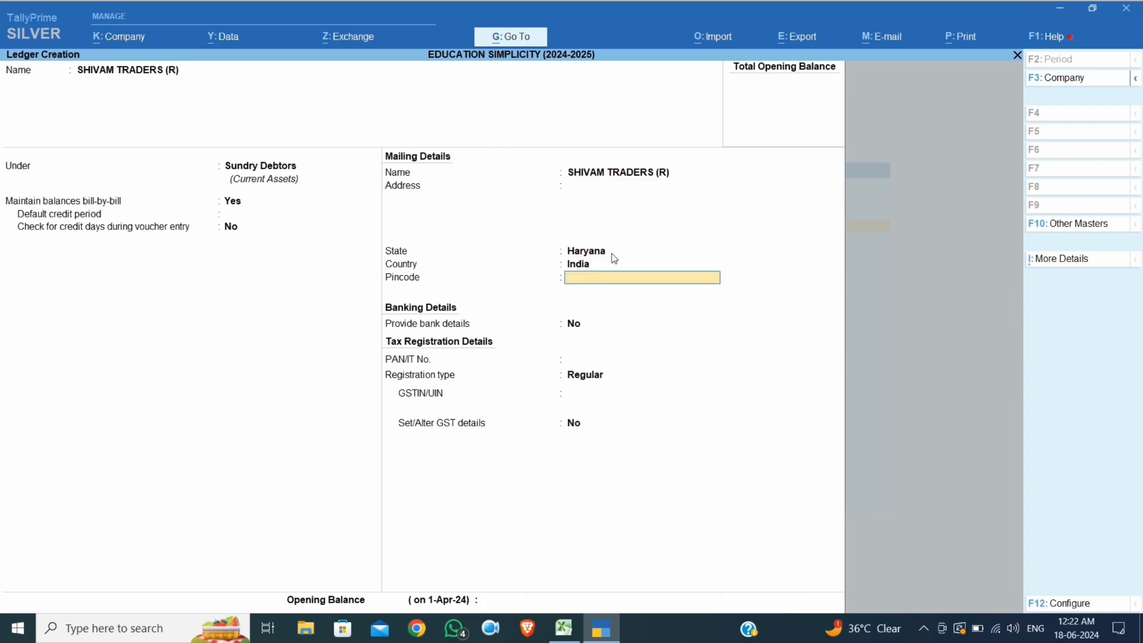
{"action": "key", "text": "Return"}
{"action": "key", "text": "Return"}
{"action": "key", "text": "Return"}
{"action": "key", "text": "Return"}
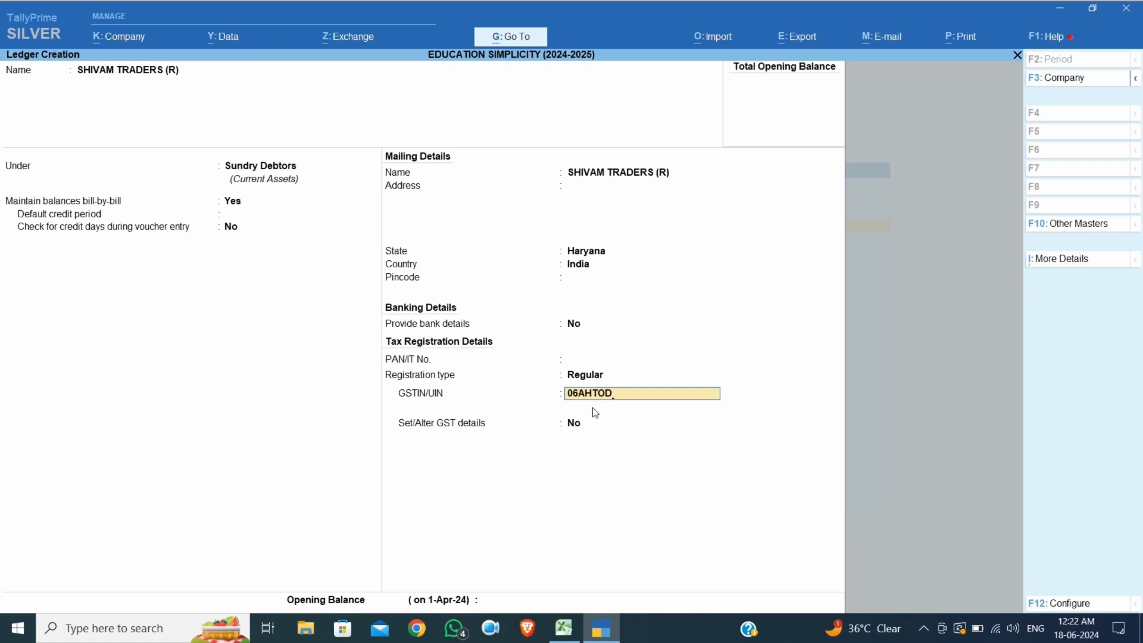
{"action": "type", "text": "87B2XT"}
{"action": "key", "text": "Return"}
{"action": "key", "text": "Return"}
{"action": "key", "text": "Return"}
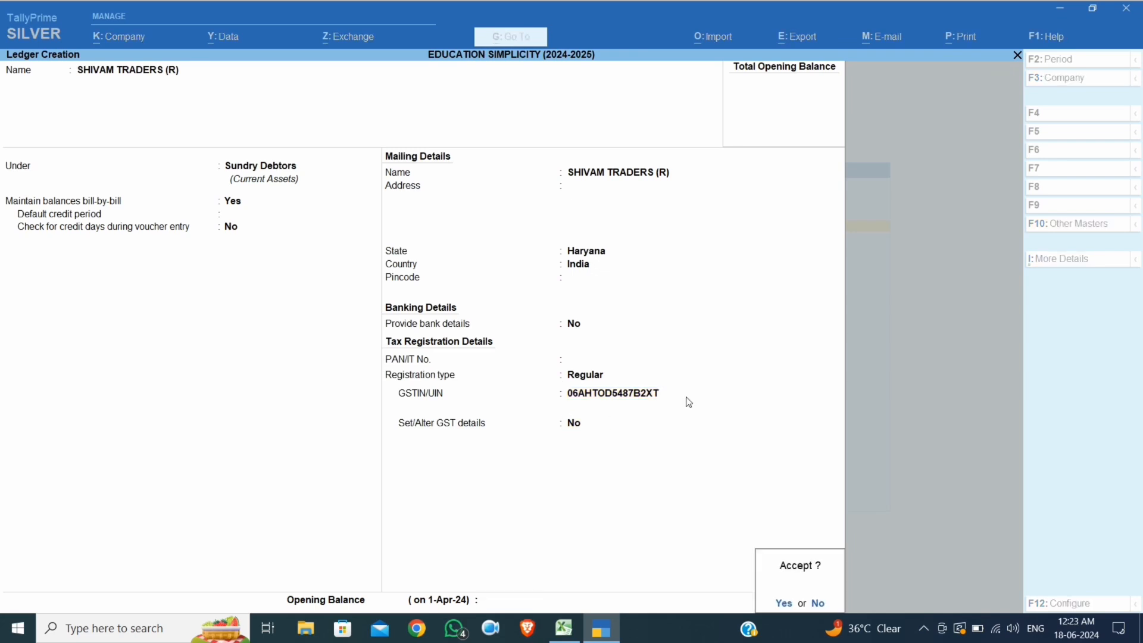
{"action": "key", "text": "Return"}
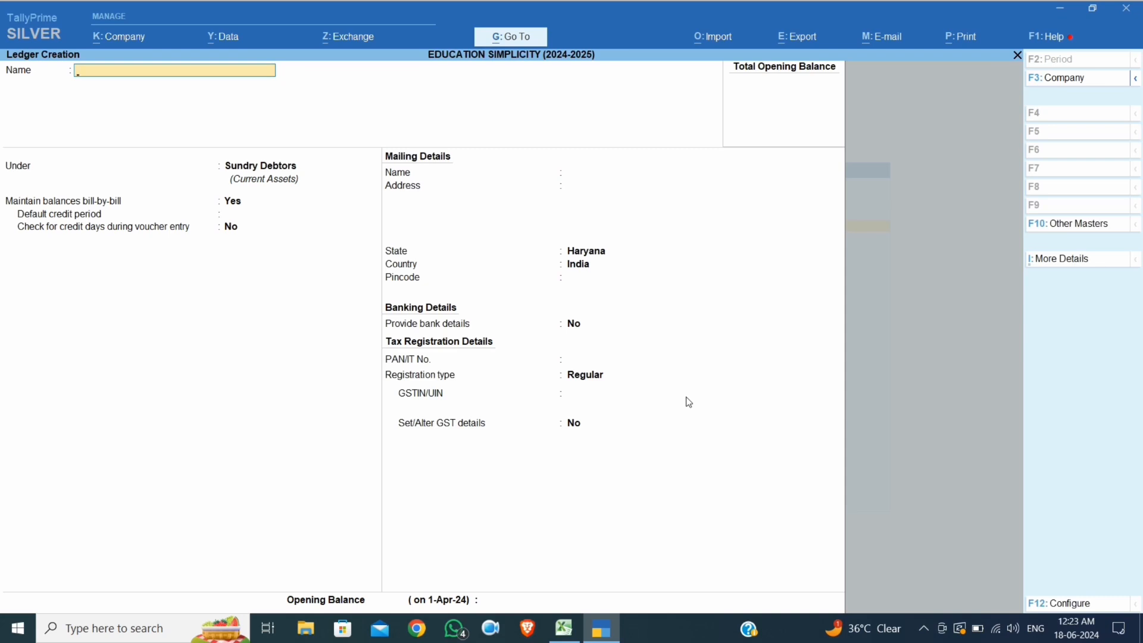
Name the new ledger AMIT TRADERS (WS) and keep it under Sundry Debtors
{"action": "type", "text": "AMIT TRADERS (WS"}
{"action": "key", "text": "Return"}
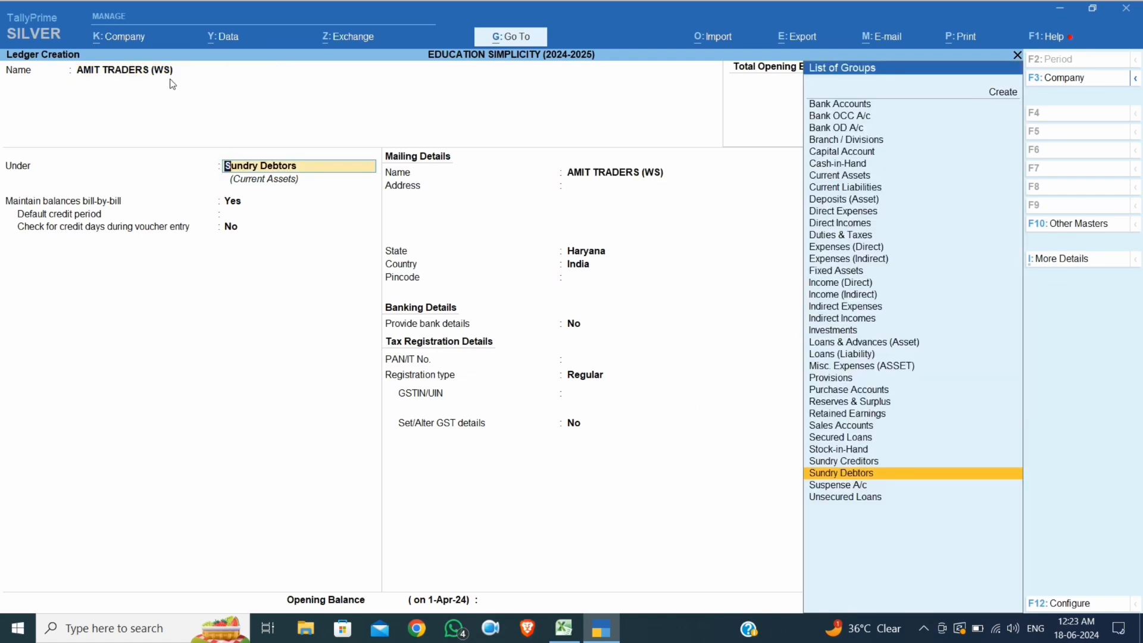
{"action": "key", "text": "Return"}
Enter the party's GSTIN and save the ledger
{"action": "key", "text": "Return"}
{"action": "key", "text": "Return"}
{"action": "key", "text": "Return"}
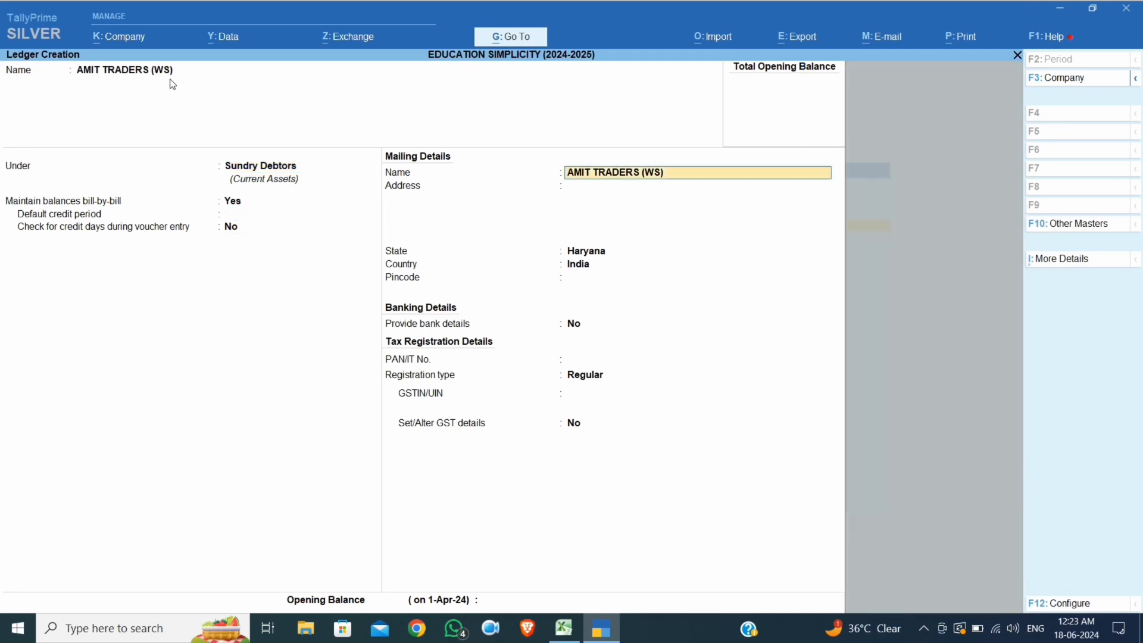
{"action": "key", "text": "Return"}
{"action": "key", "text": "Return"}
{"action": "key", "text": "Return"}
{"action": "key", "text": "Return"}
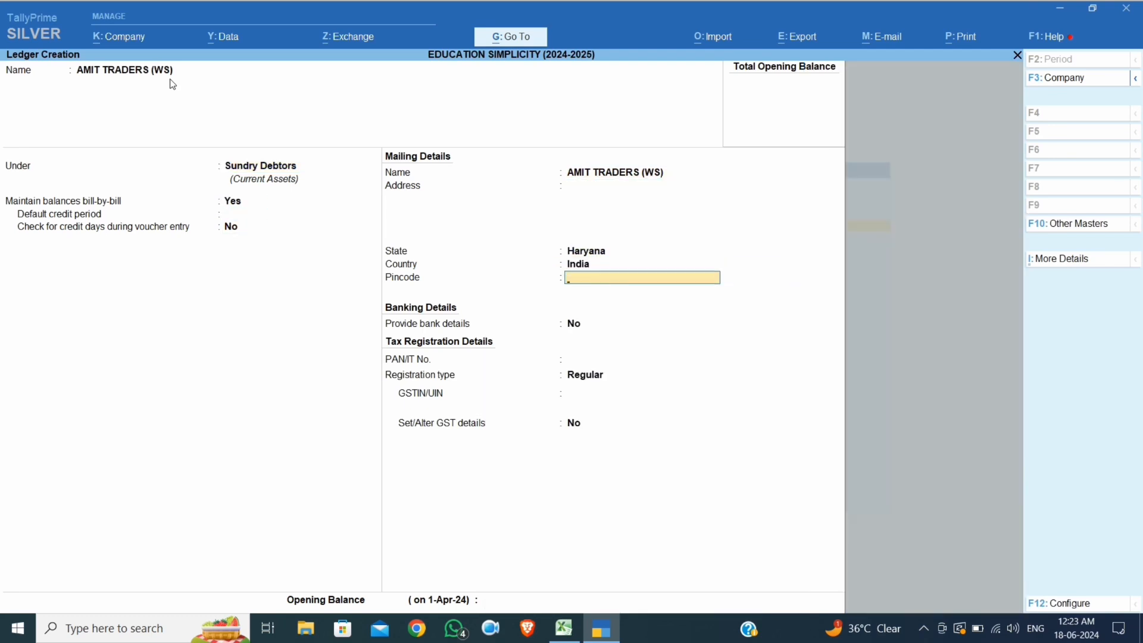
{"action": "key", "text": "Return"}
{"action": "key", "text": "Return"}
{"action": "key", "text": "Return"}
{"action": "key", "text": "Return"}
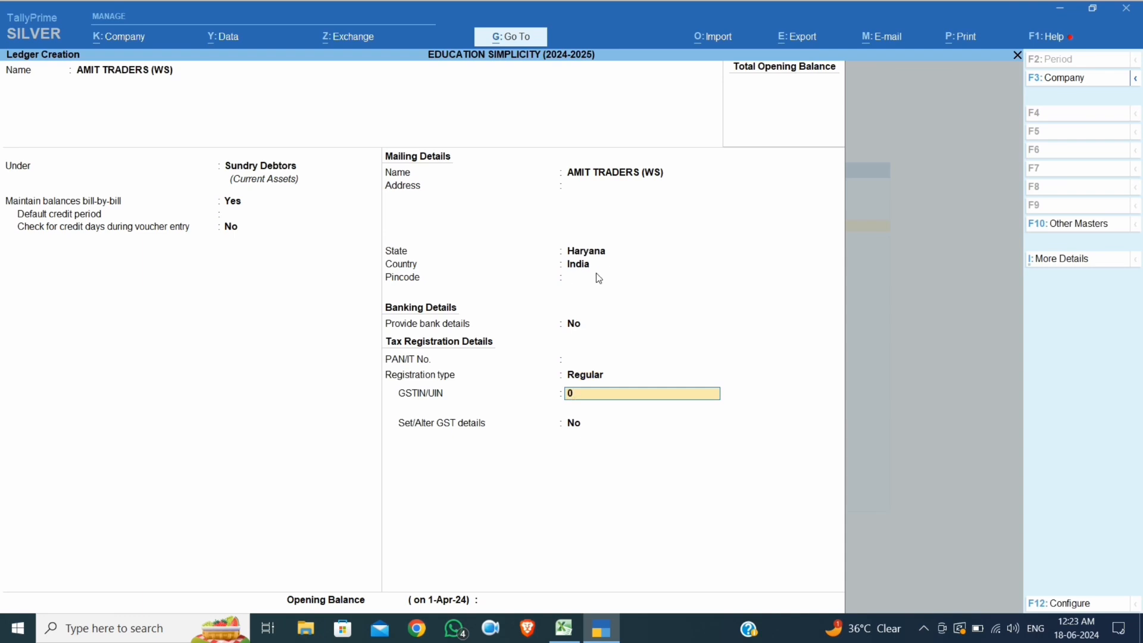
{"action": "key", "text": "Return"}
{"action": "key", "text": "Return"}
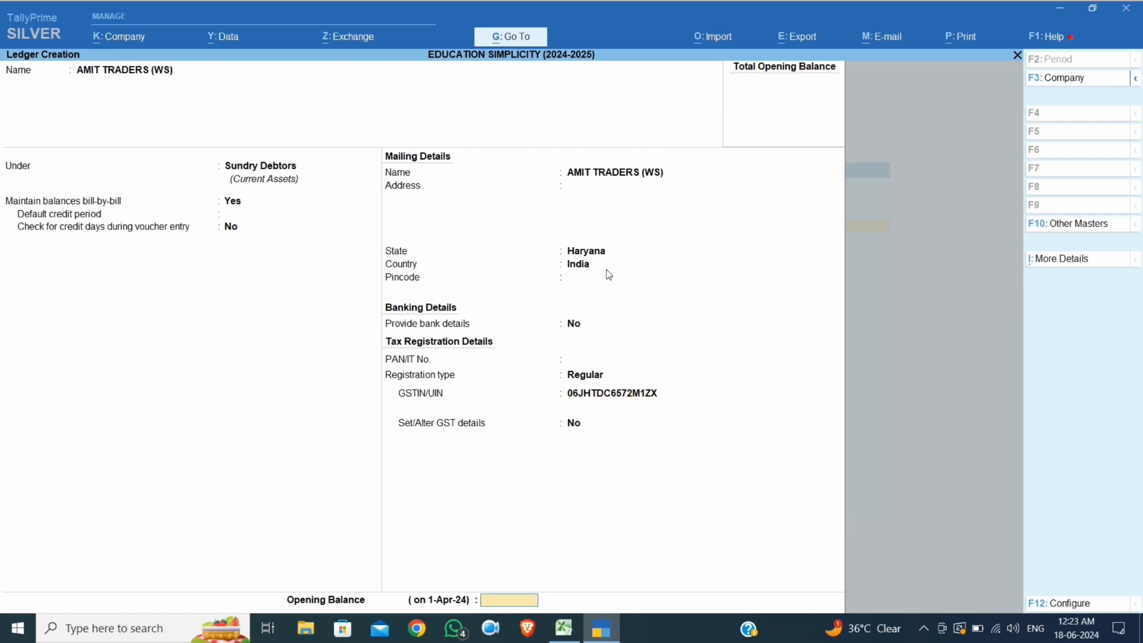
{"action": "key", "text": "Return"}
{"action": "key", "text": "y"}
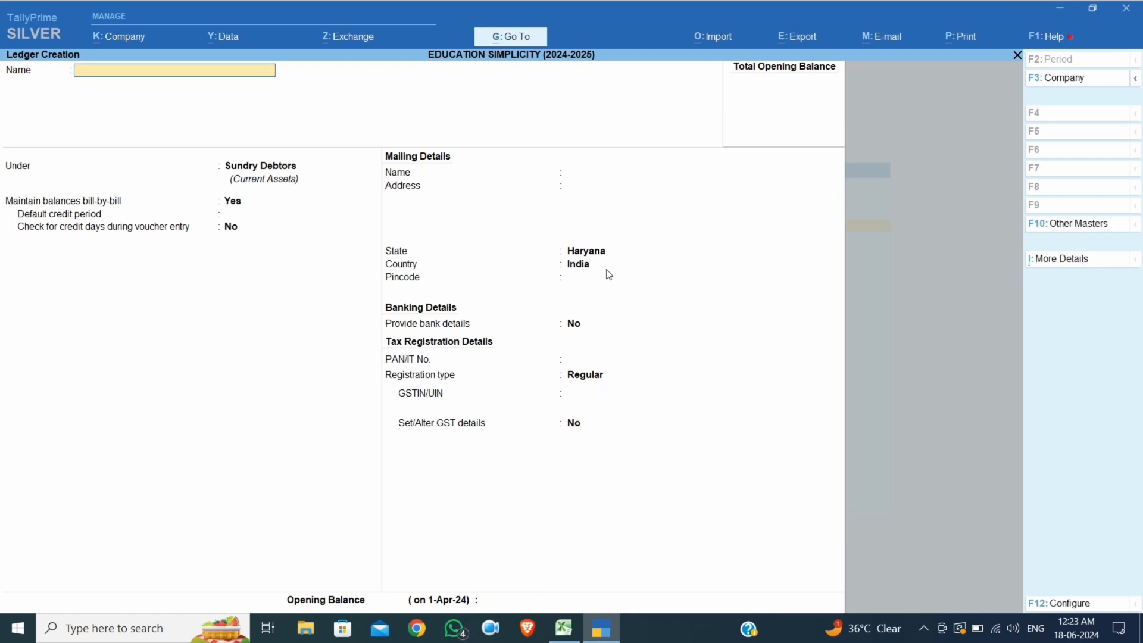
Enter the consumer's name marked (C) and set GST registration type to Unregistered
{"action": "key", "text": "Return"}
{"action": "key", "text": "Return"}
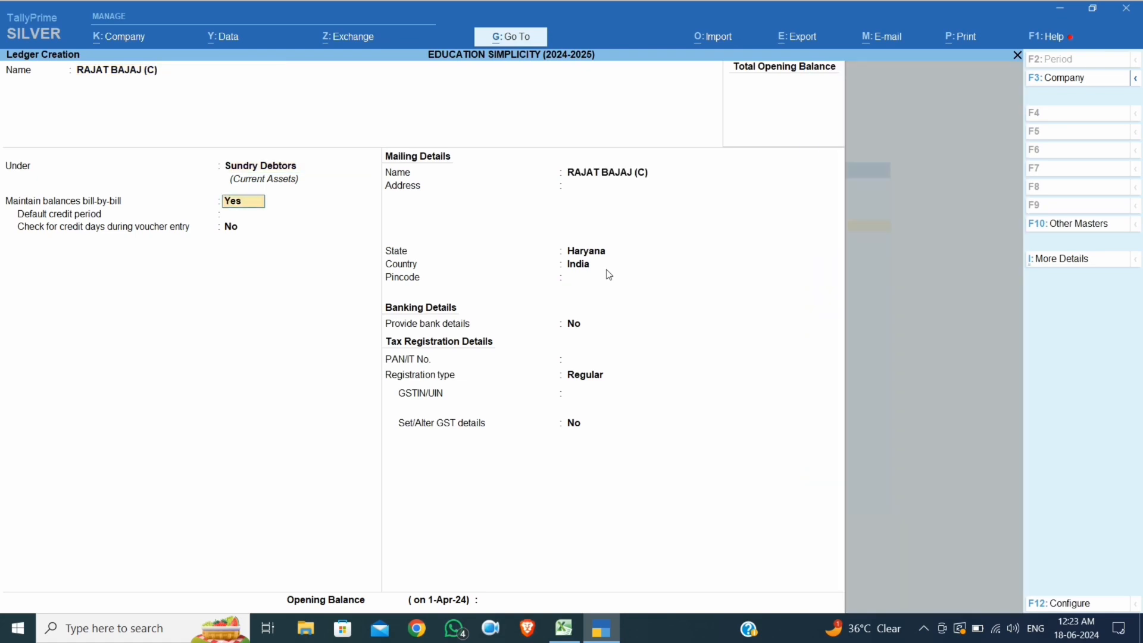
{"action": "key", "text": "Return"}
{"action": "key", "text": "Return"}
{"action": "key", "text": "Return"}
{"action": "key", "text": "Return"}
{"action": "key", "text": "Return"}
{"action": "key", "text": "Return"}
{"action": "key", "text": "Return"}
{"action": "key", "text": "Return"}
{"action": "key", "text": "Return"}
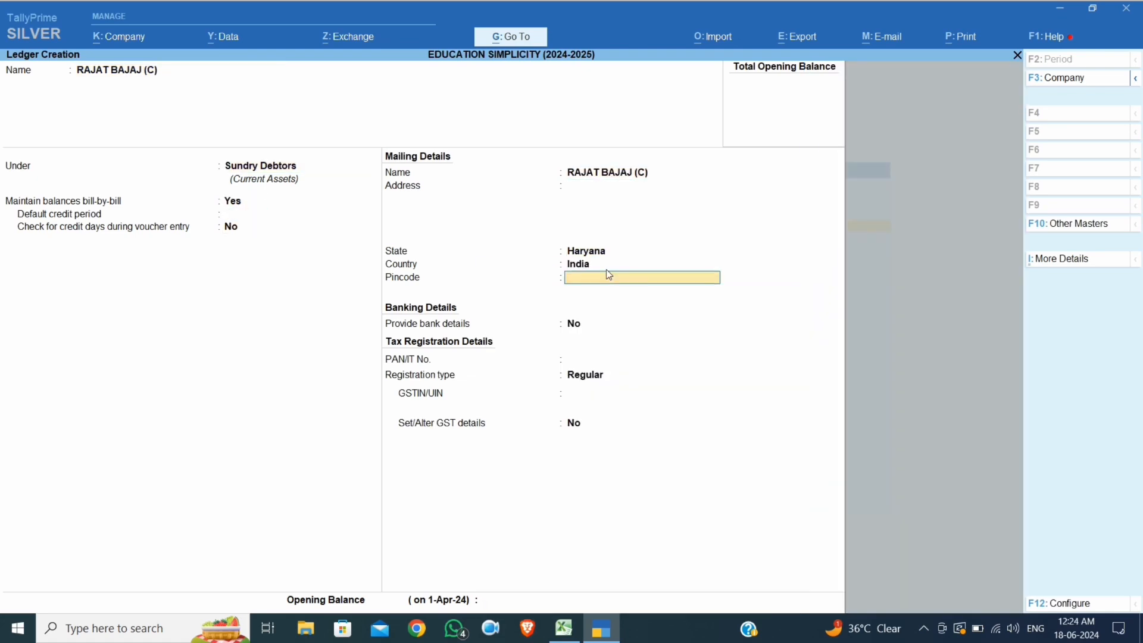
{"action": "key", "text": "Down"}
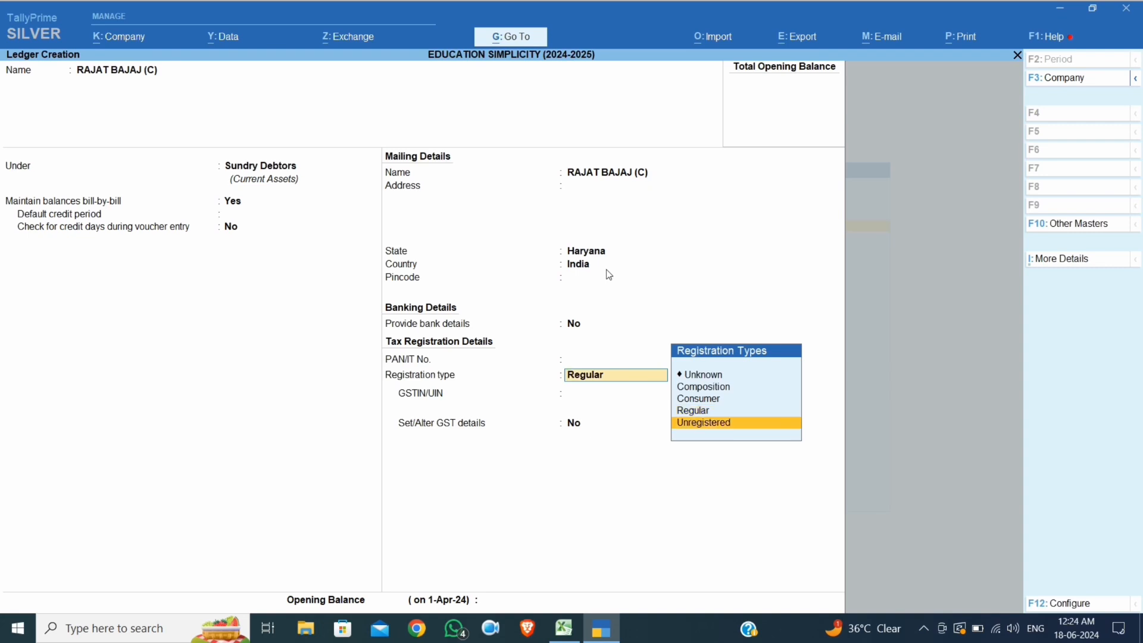
{"action": "key", "text": "Return"}
{"action": "key", "text": "Return"}
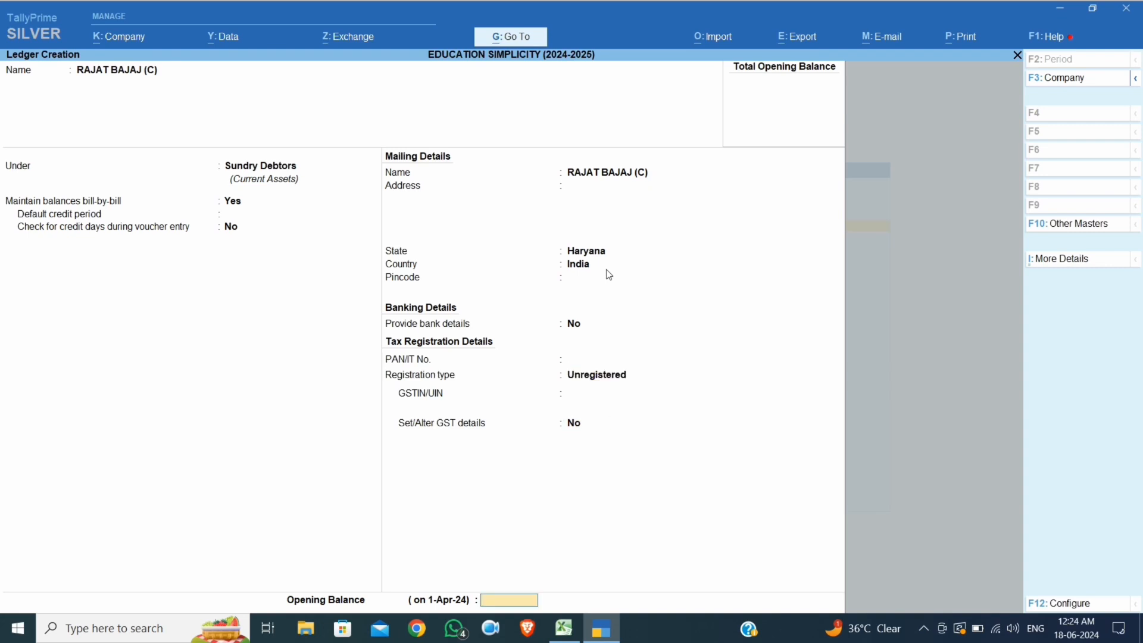
{"action": "key", "text": "Return"}
{"action": "key", "text": "Return"}
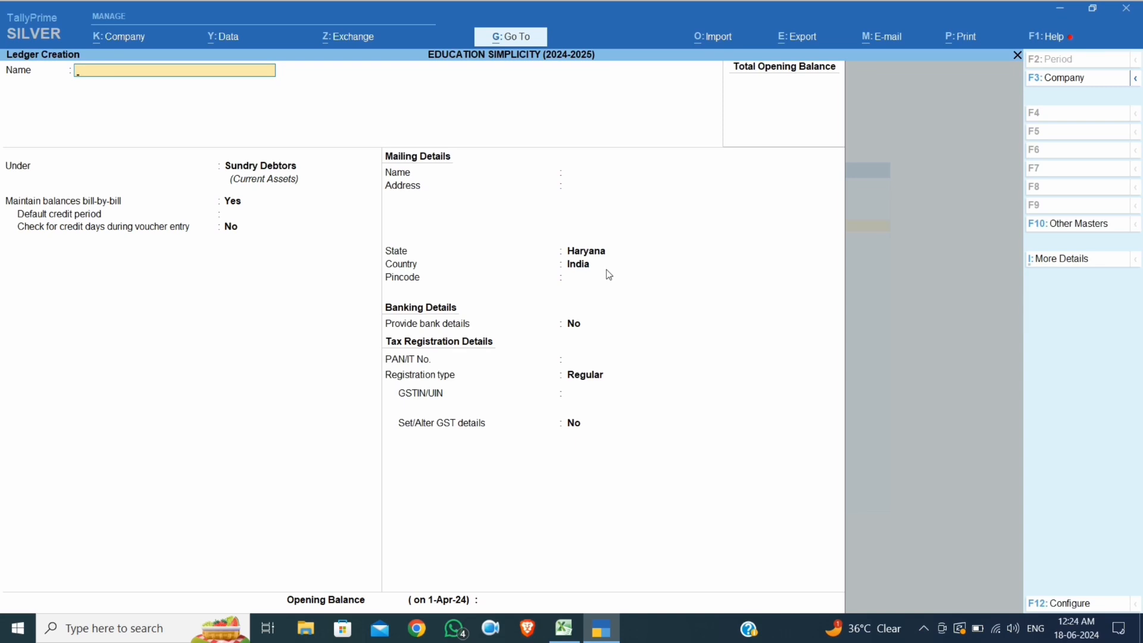
Name the ledger SALE and place it under Sales Accounts
{"action": "type", "text": "SALE"}
{"action": "key", "text": "Return"}
{"action": "type", "text": "SALE"}
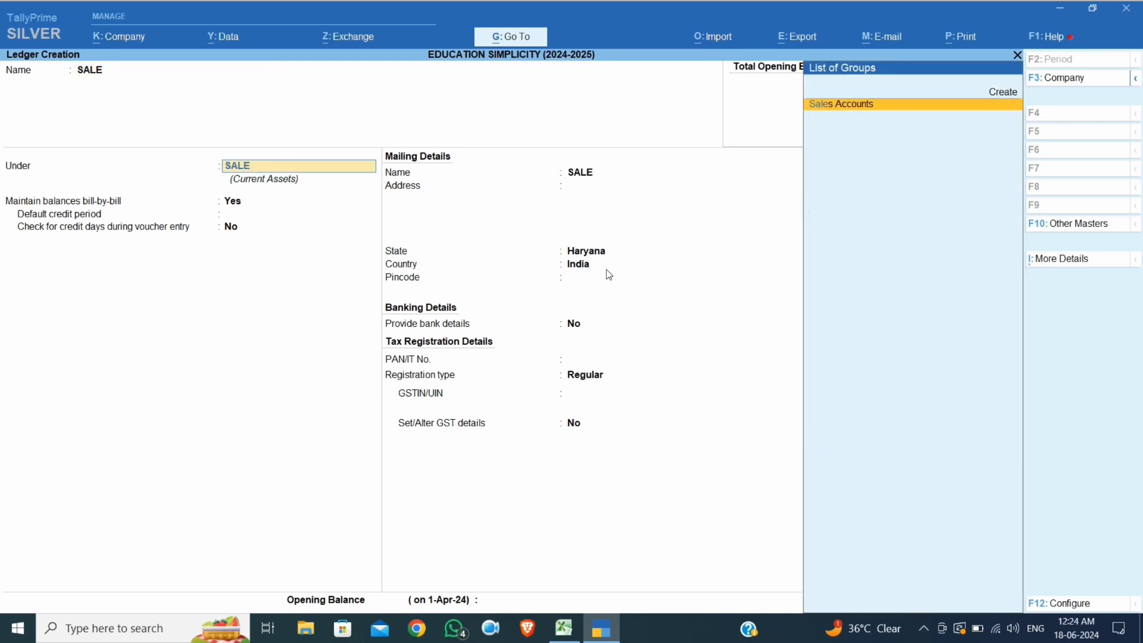
{"action": "key", "text": "Return"}
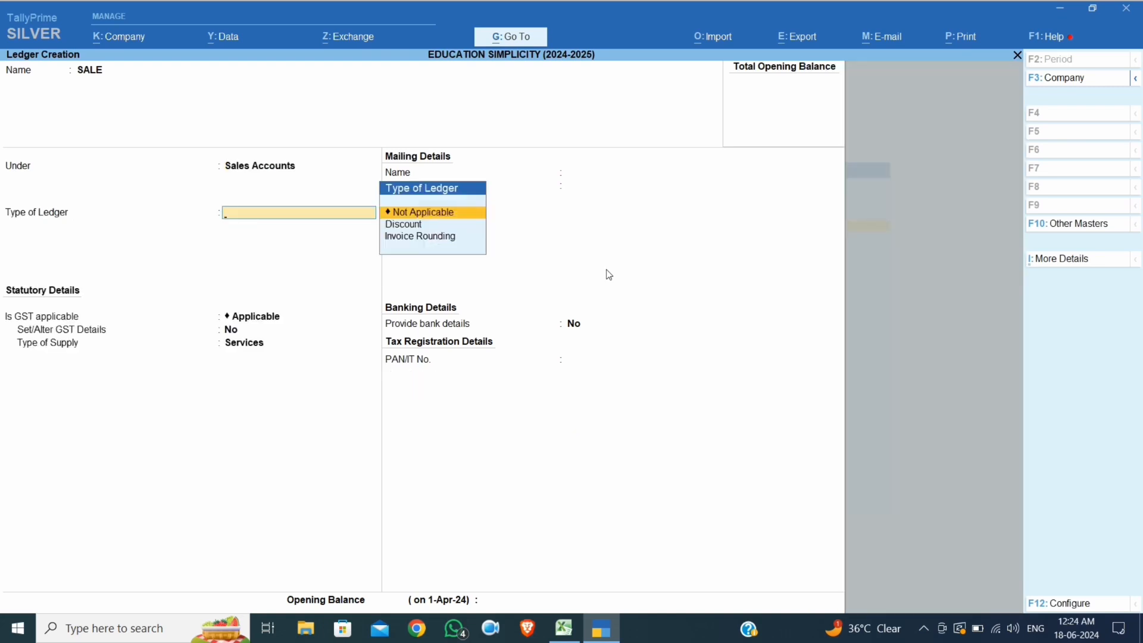
{"action": "key", "text": "Return"}
Enable GST details as Taxable at 28% integrated tax with supply type Goods
{"action": "key", "text": "Return"}
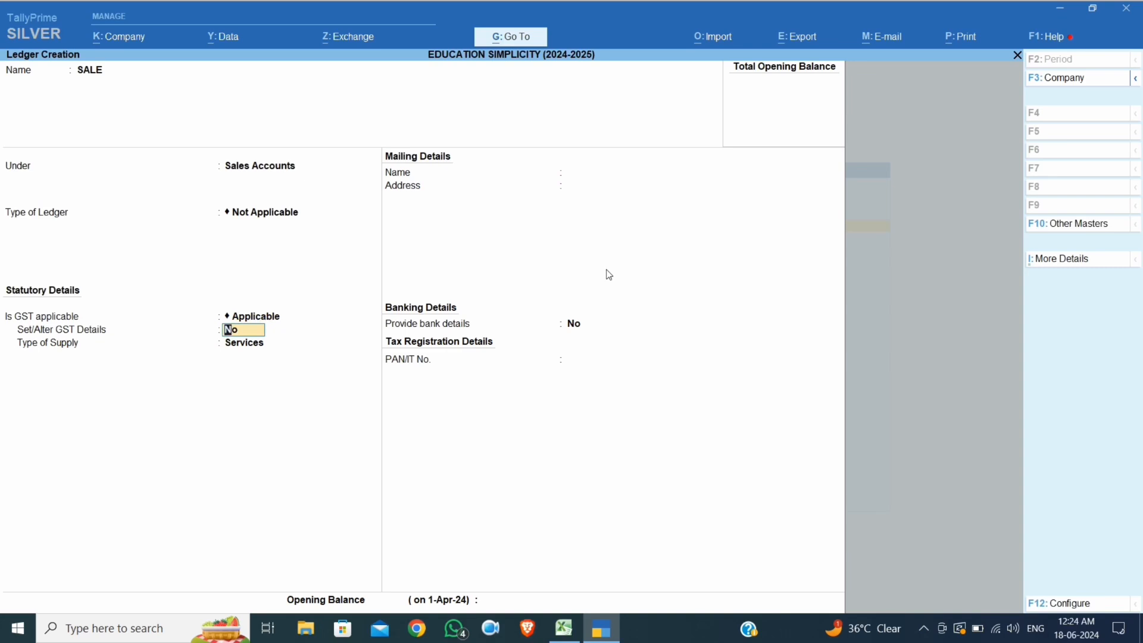
{"action": "key", "text": "y"}
{"action": "key", "text": "Return"}
{"action": "key", "text": "Return"}
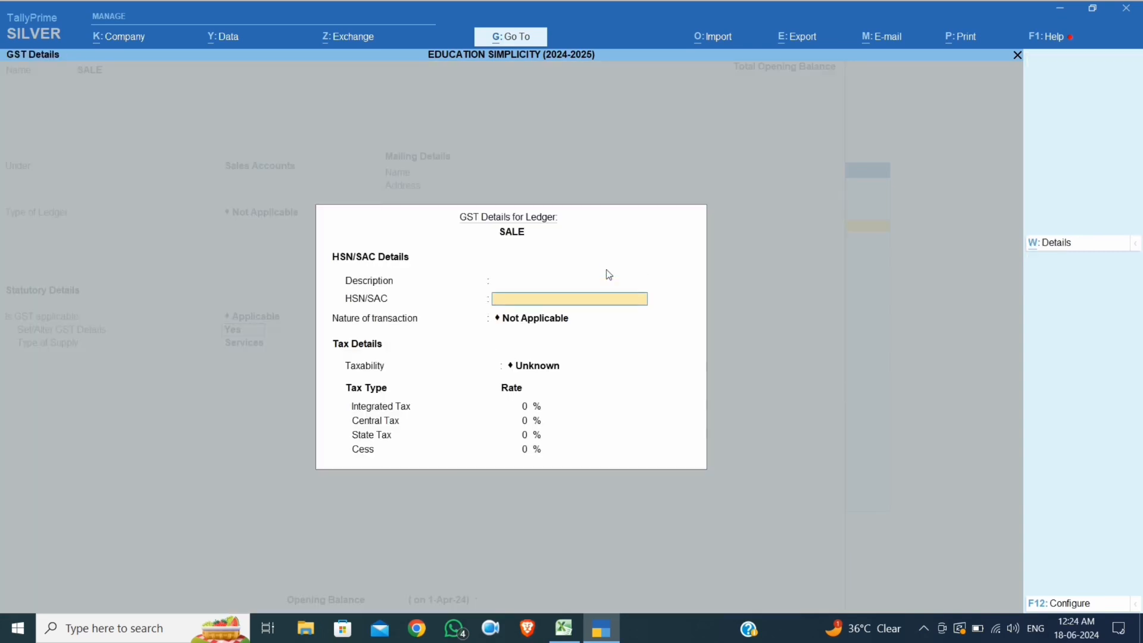
{"action": "key", "text": "Return"}
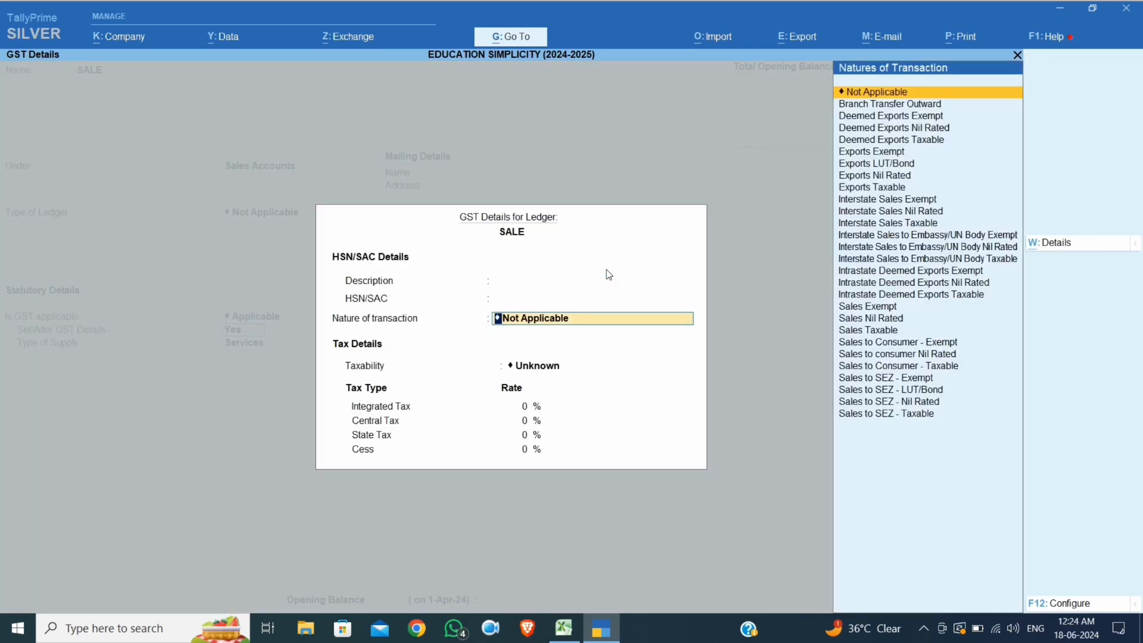
{"action": "key", "text": "Return"}
{"action": "key", "text": "Down"}
{"action": "key", "text": "Down"}
{"action": "key", "text": "Down"}
{"action": "key", "text": "Return"}
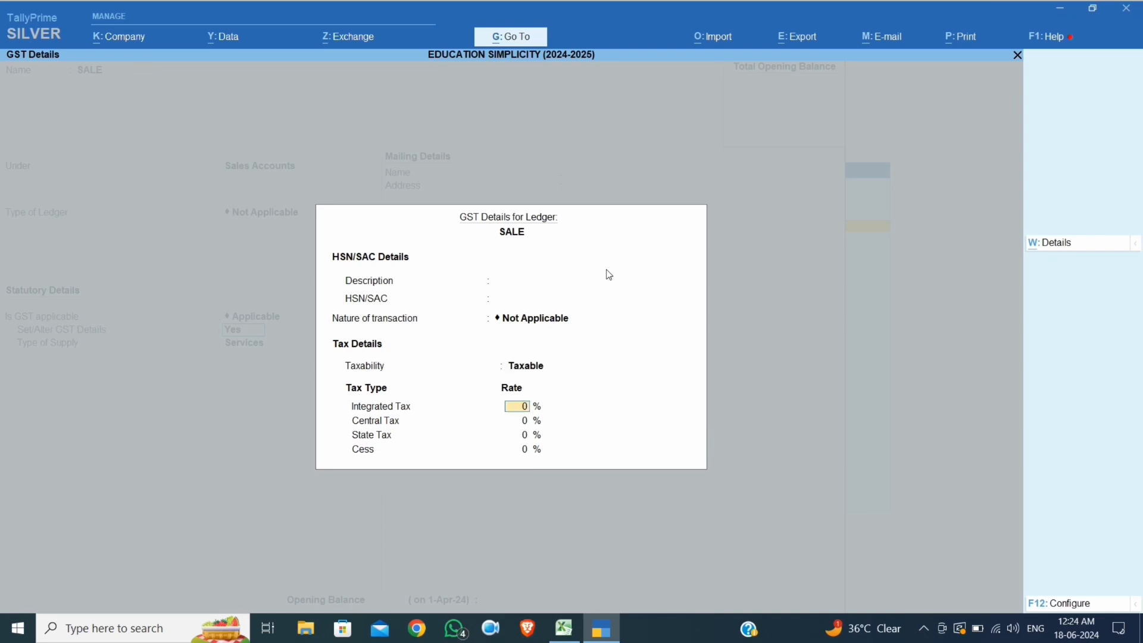
{"action": "type", "text": "28"}
{"action": "key", "text": "Return"}
{"action": "key", "text": "Return"}
{"action": "key", "text": "Return"}
{"action": "key", "text": "Return"}
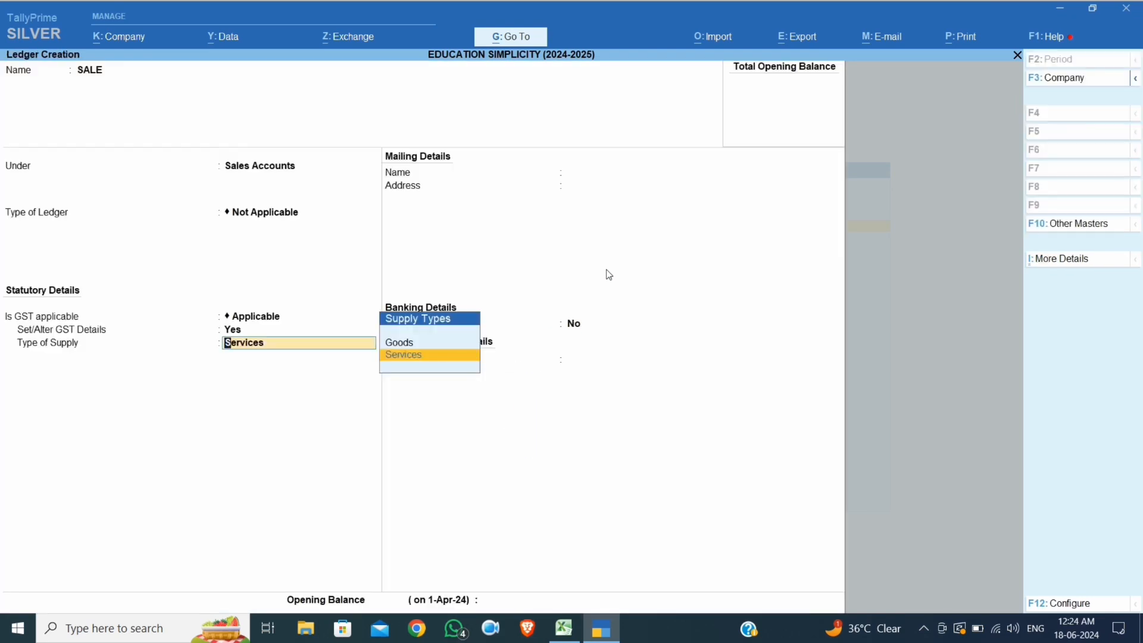
{"action": "key", "text": "Up"}
{"action": "key", "text": "Return"}
{"action": "key", "text": "Return"}
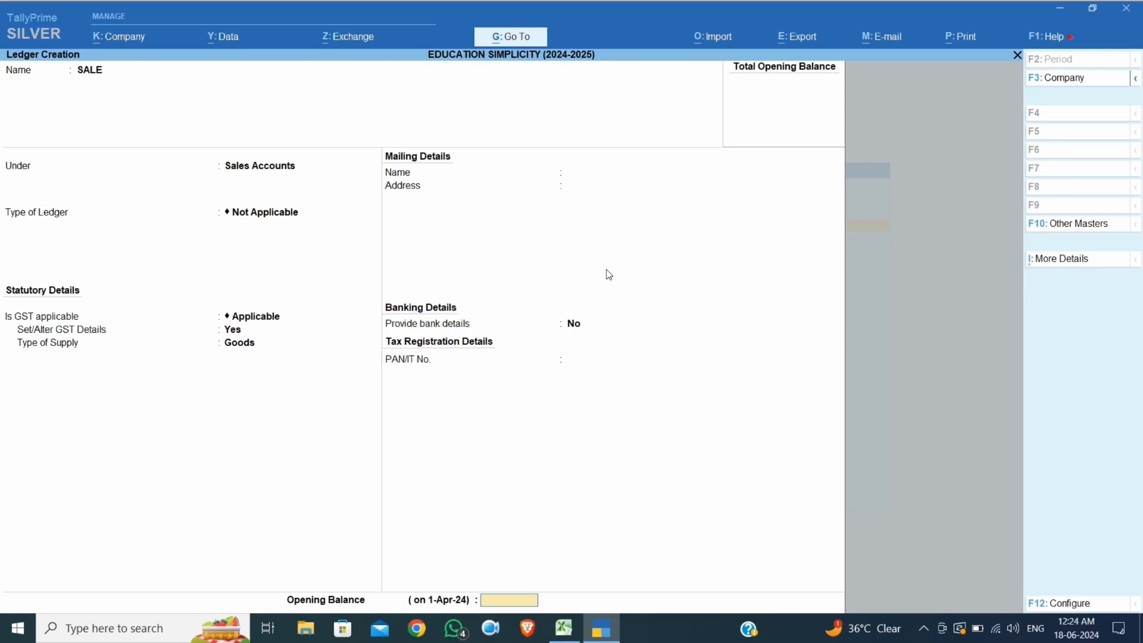
{"action": "key", "text": "Return"}
{"action": "key", "text": "Return"}
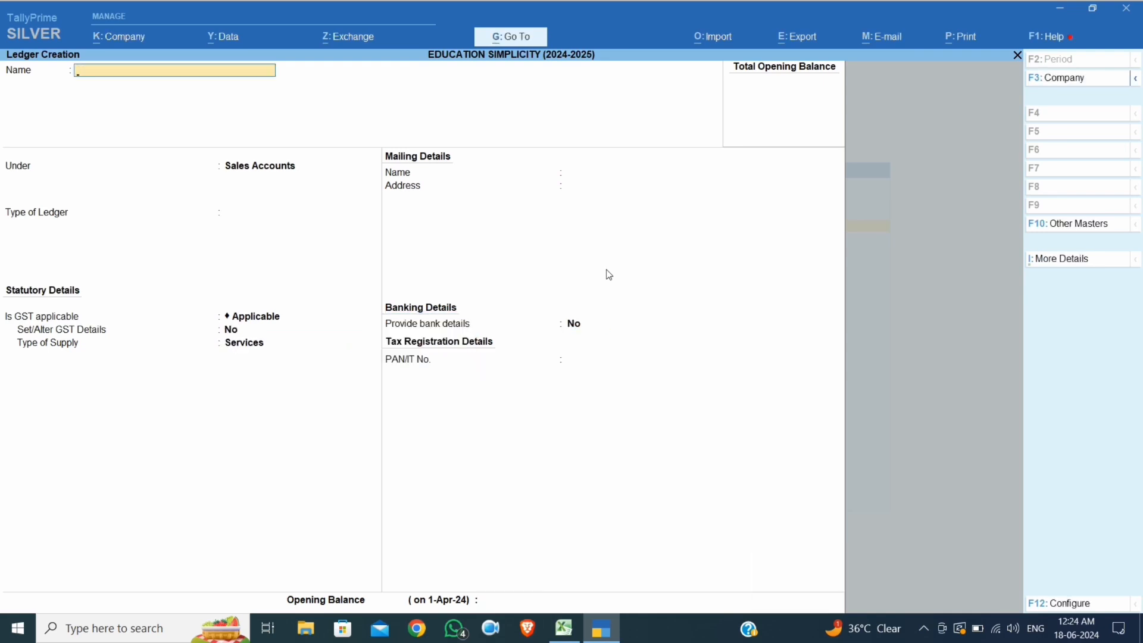
Create CGST OUTPUT 14% under Duties & Taxes as GST Central Tax, 14%, Normal Rounding
{"action": "type", "text": "CGST OUT"}
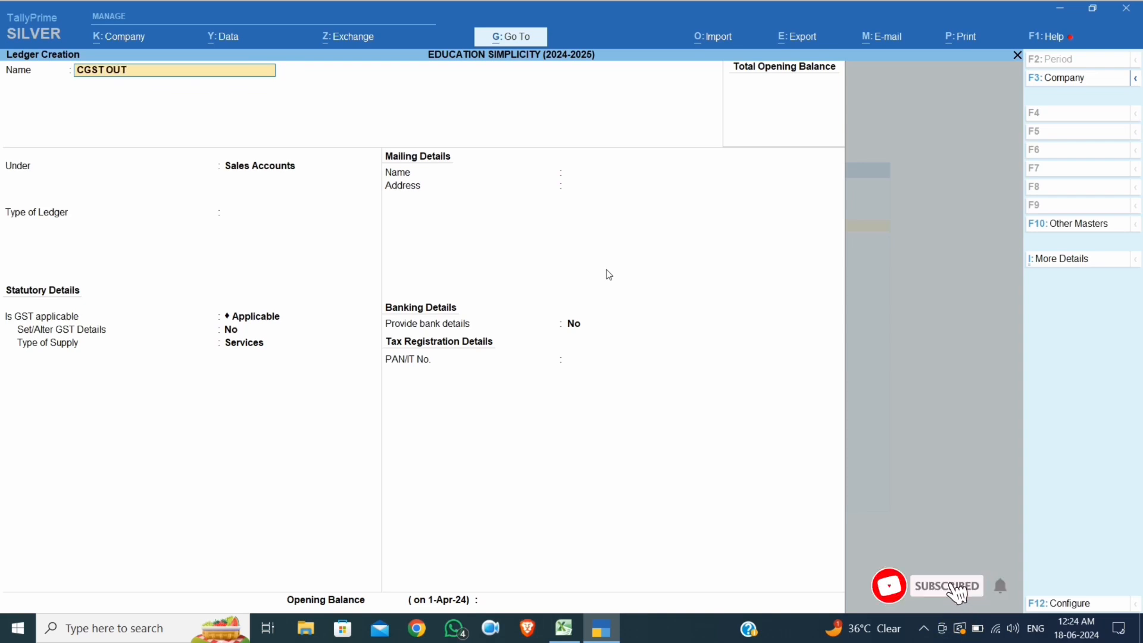
{"action": "type", "text": "PUT"}
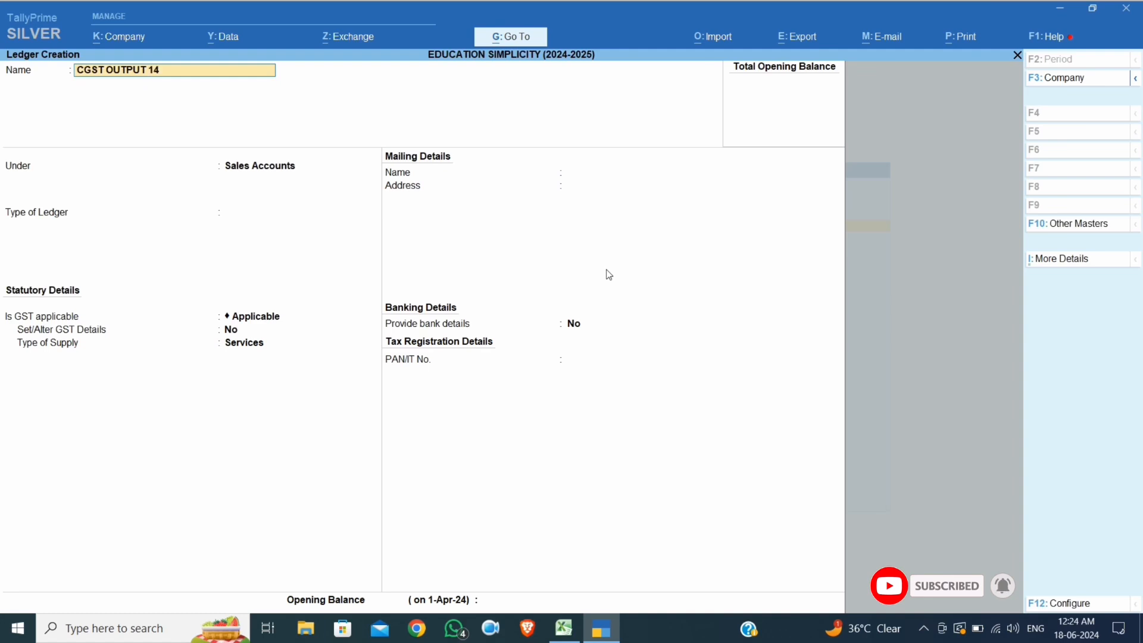
{"action": "type", "text": " 14%"}
{"action": "key", "text": "Return"}
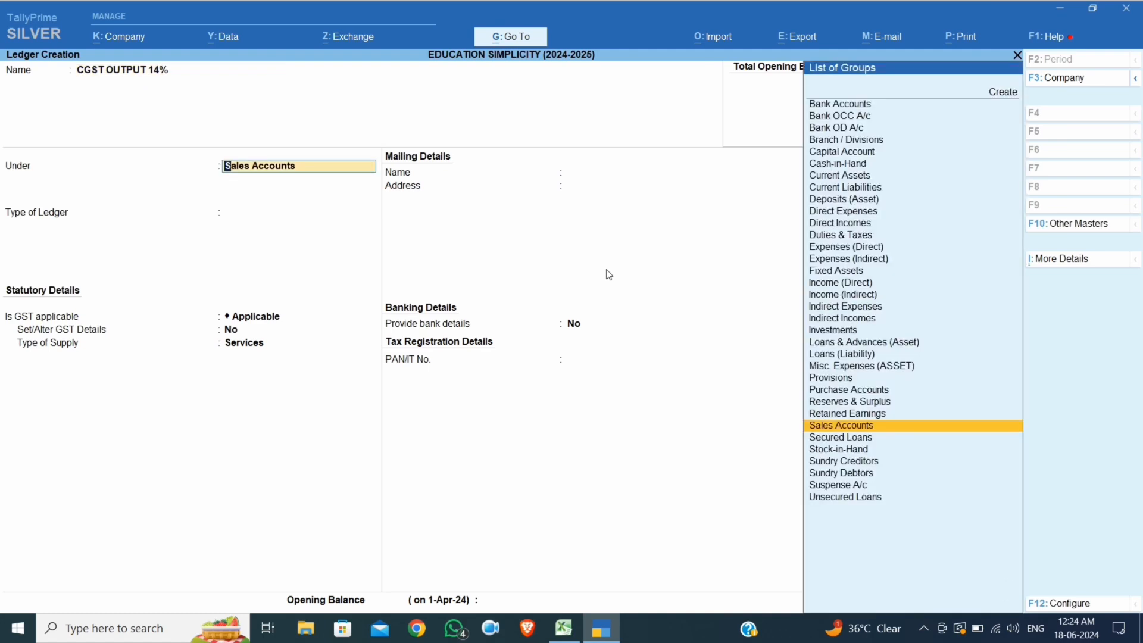
{"action": "type", "text": "DUT"}
{"action": "key", "text": "Return"}
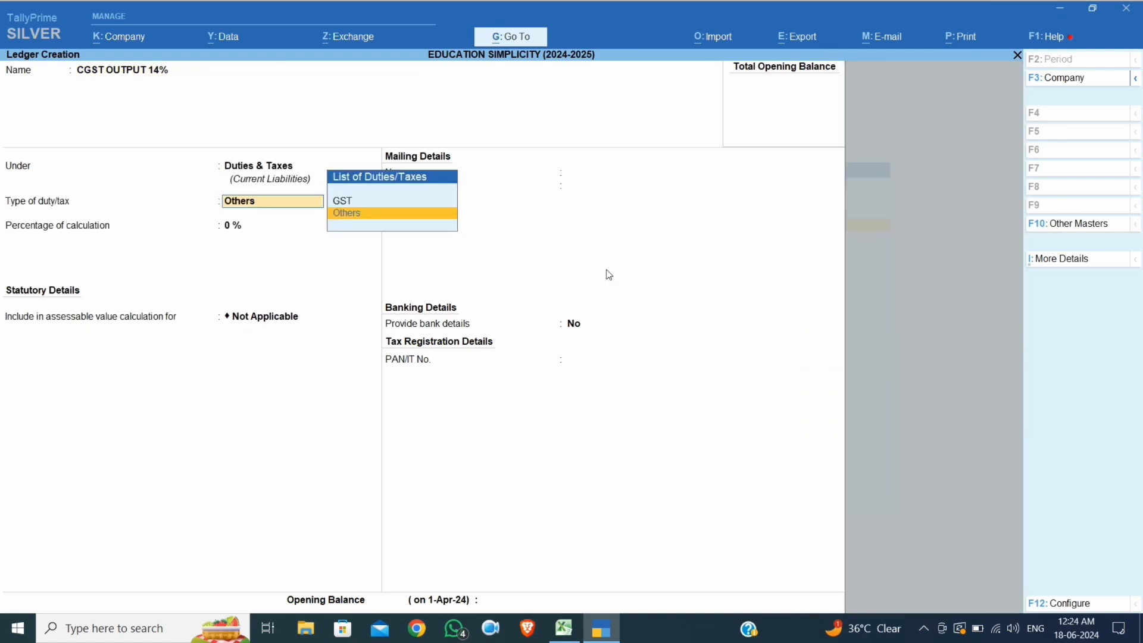
{"action": "type", "text": "G"}
{"action": "key", "text": "Return"}
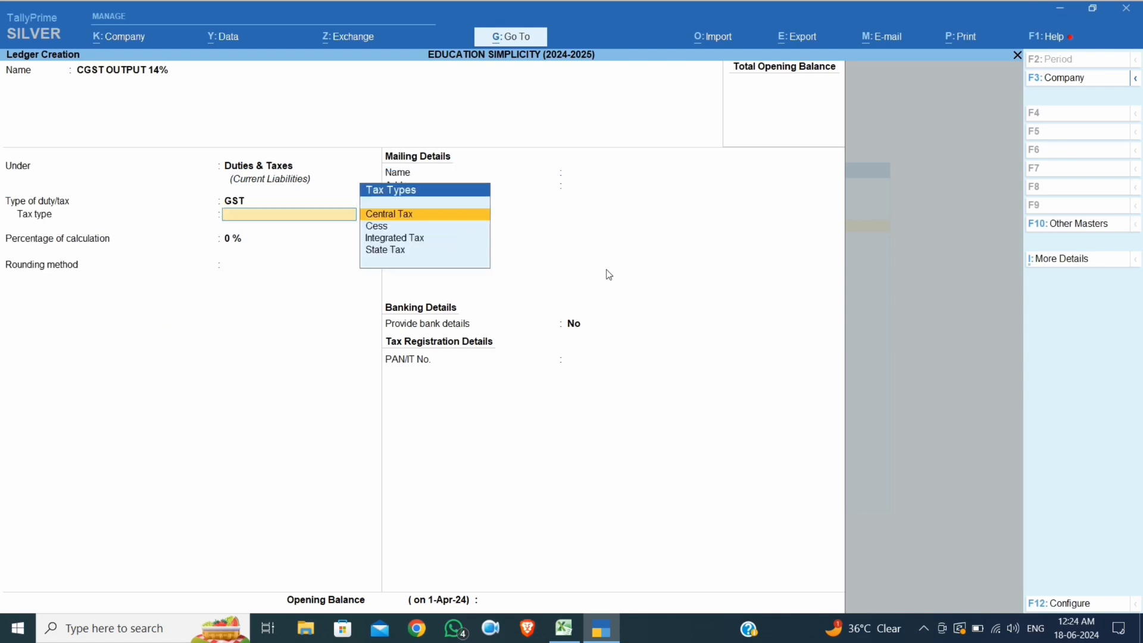
{"action": "key", "text": "Return"}
{"action": "type", "text": "14"}
{"action": "key", "text": "Return"}
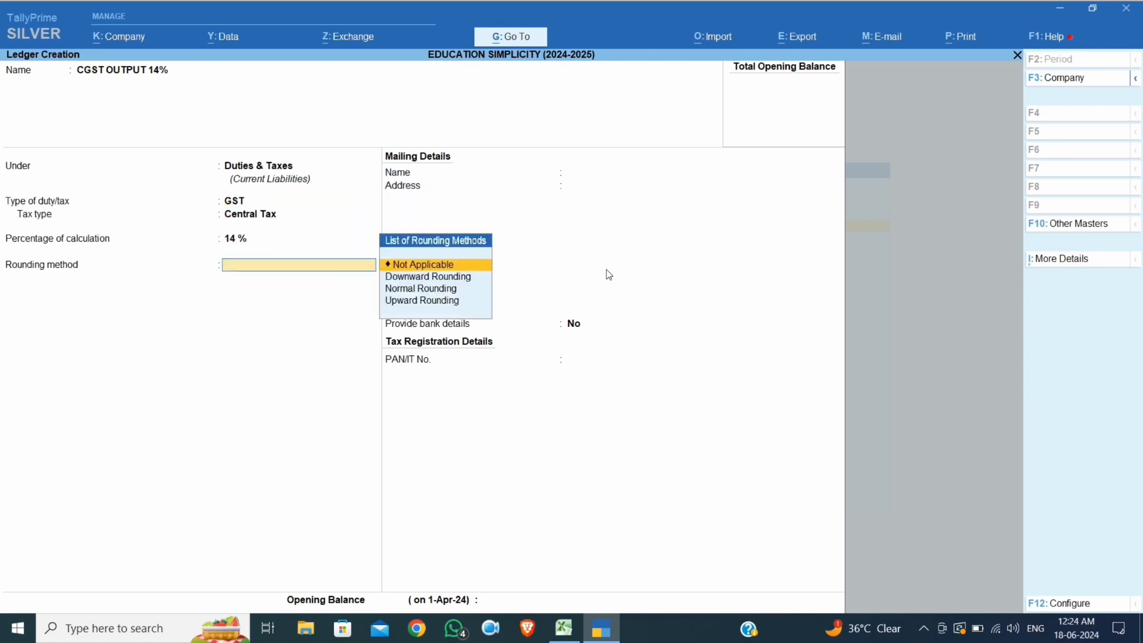
{"action": "key", "text": "Down"}
{"action": "key", "text": "Down"}
{"action": "key", "text": "Return"}
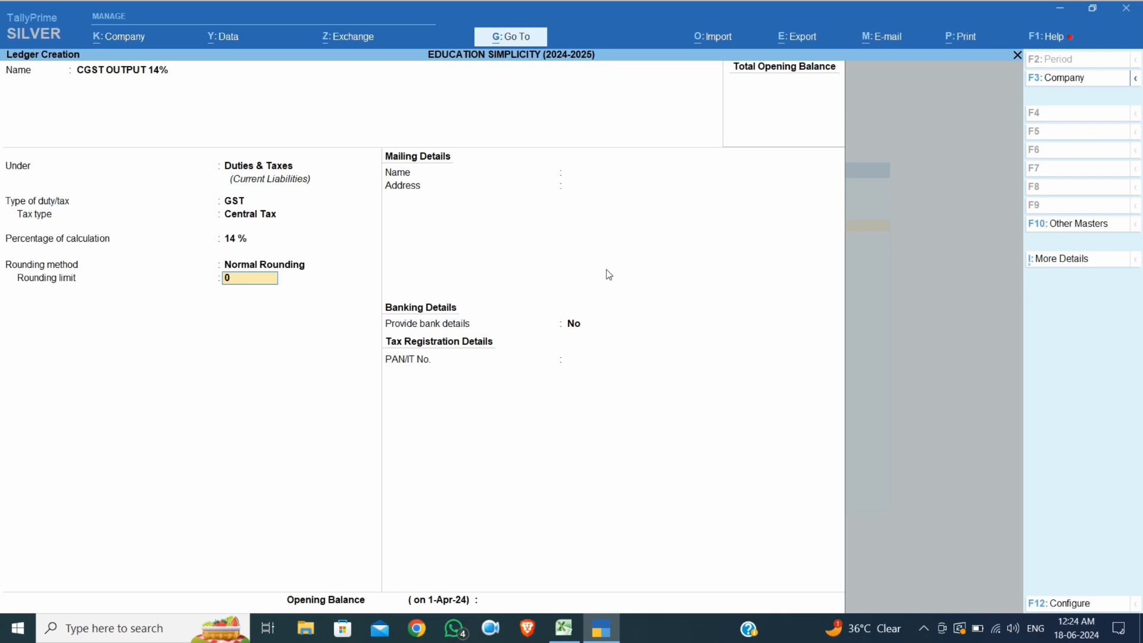
{"action": "key", "text": "Return"}
{"action": "key", "text": "Return"}
{"action": "key", "text": "Return"}
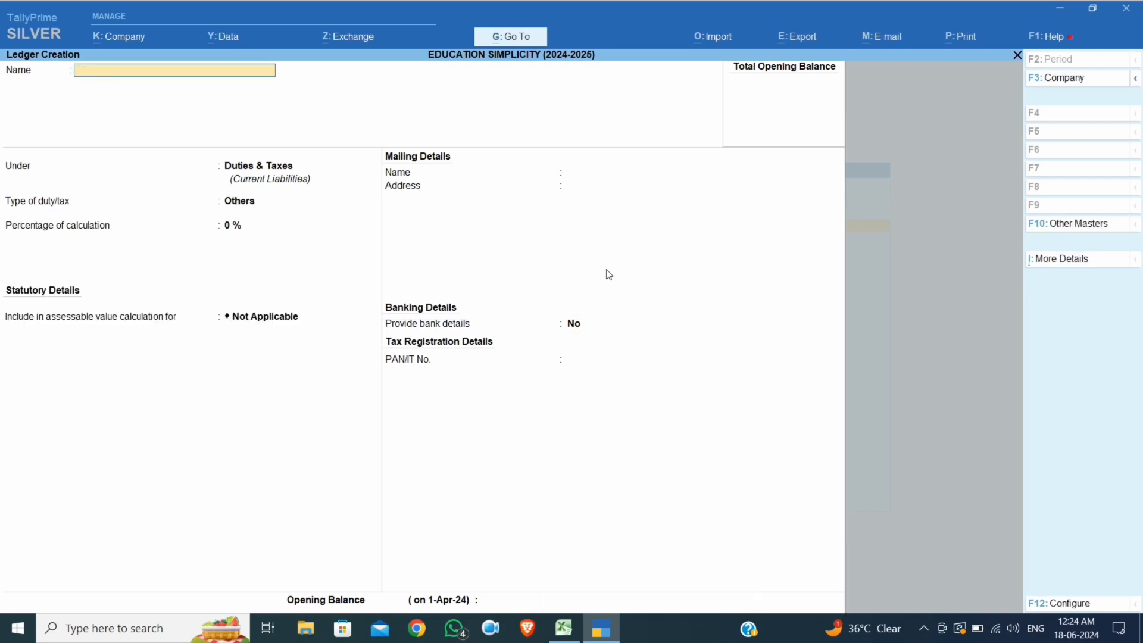
Set up SGST OUTPUT 14% under Duties & Taxes as GST State Tax, 14%, Normal Rounding
{"action": "type", "text": "SGST OUTPUT 14%"}
{"action": "key", "text": "Return"}
{"action": "key", "text": "Return"}
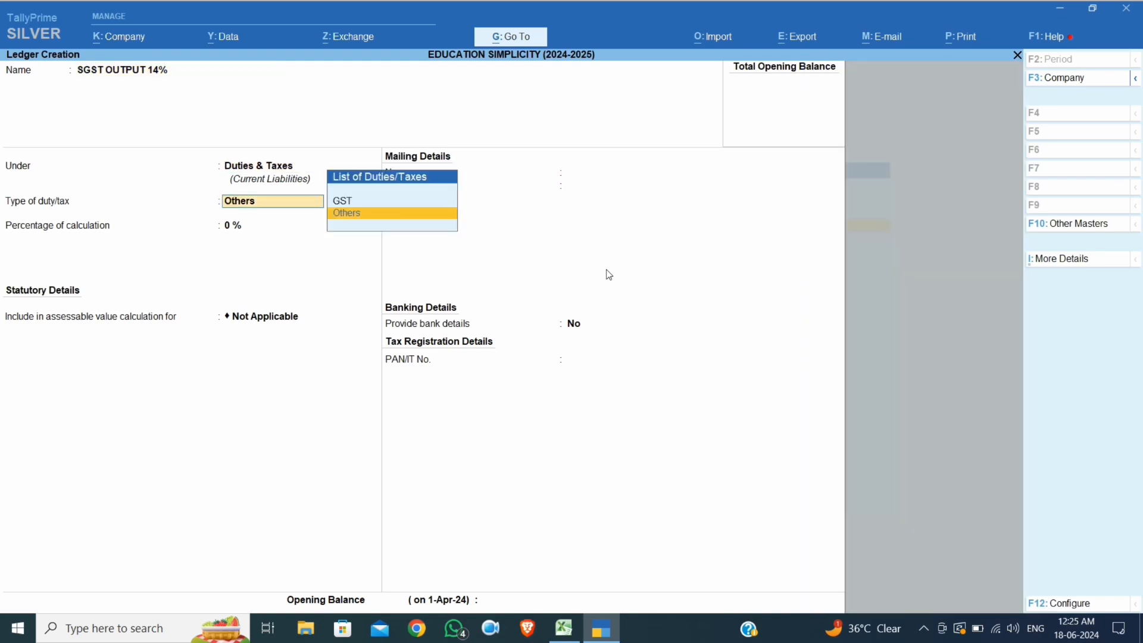
{"action": "key", "text": "Up"}
{"action": "key", "text": "Return"}
{"action": "key", "text": "Down"}
{"action": "key", "text": "Down"}
{"action": "key", "text": "Down"}
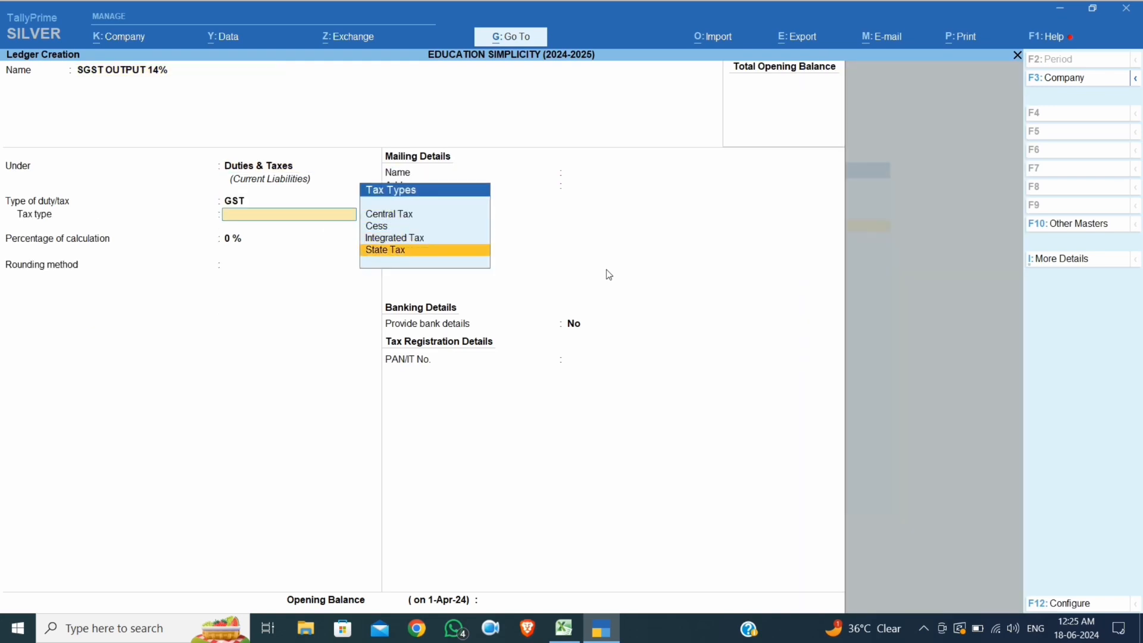
{"action": "key", "text": "Return"}
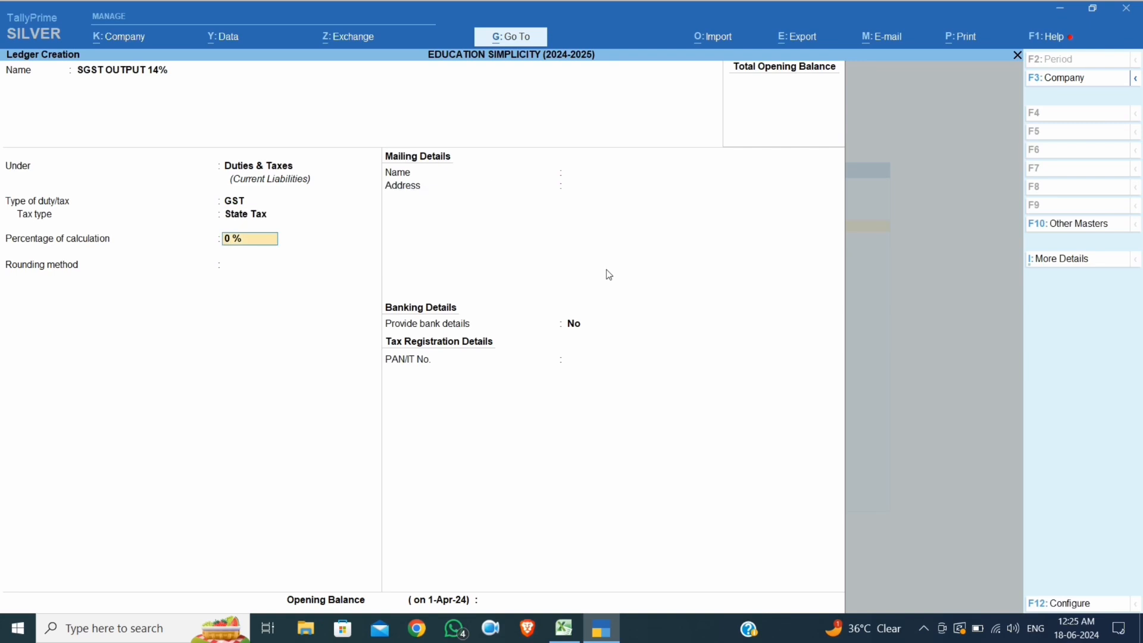
{"action": "type", "text": "14"}
{"action": "key", "text": "Return"}
{"action": "key", "text": "Down"}
{"action": "key", "text": "Down"}
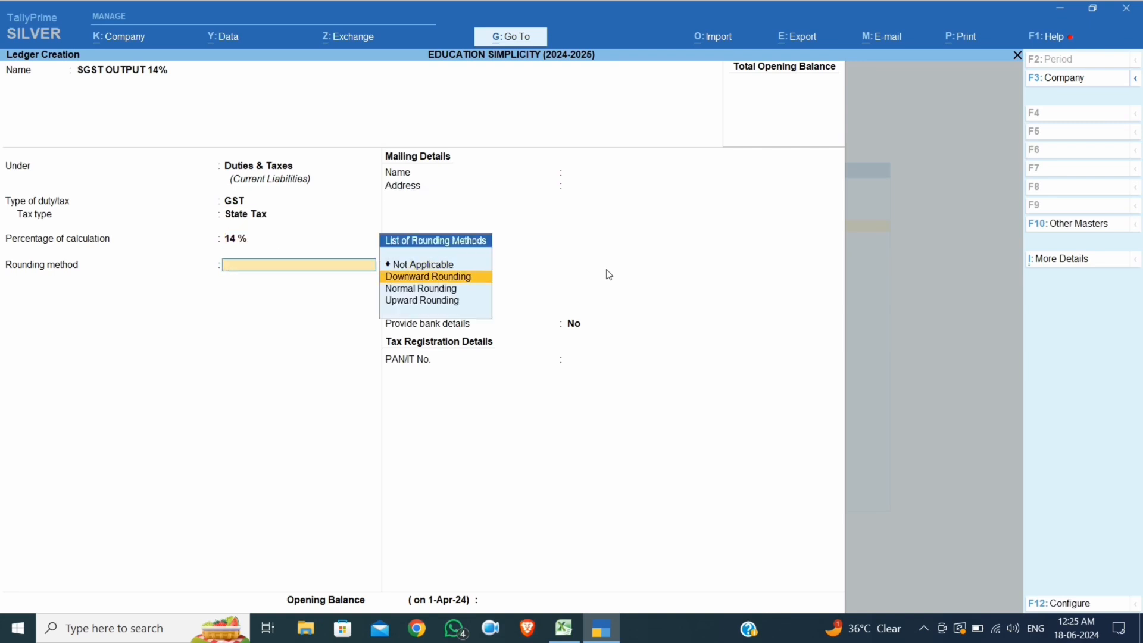
{"action": "key", "text": "Return"}
{"action": "key", "text": "Return"}
{"action": "key", "text": "Return"}
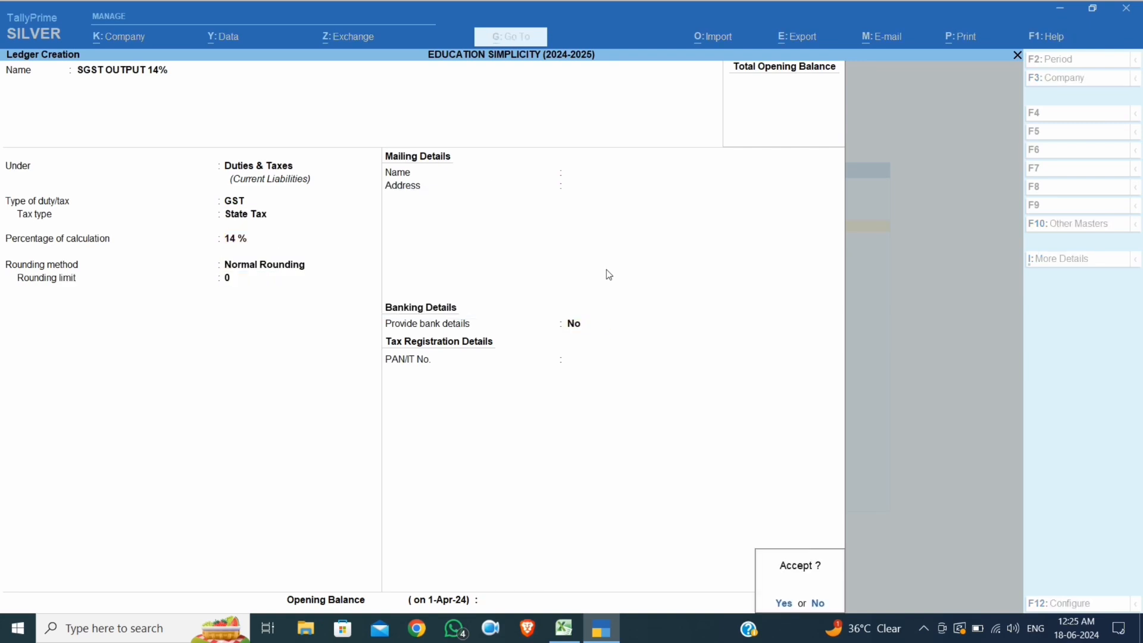
{"action": "key", "text": "Return"}
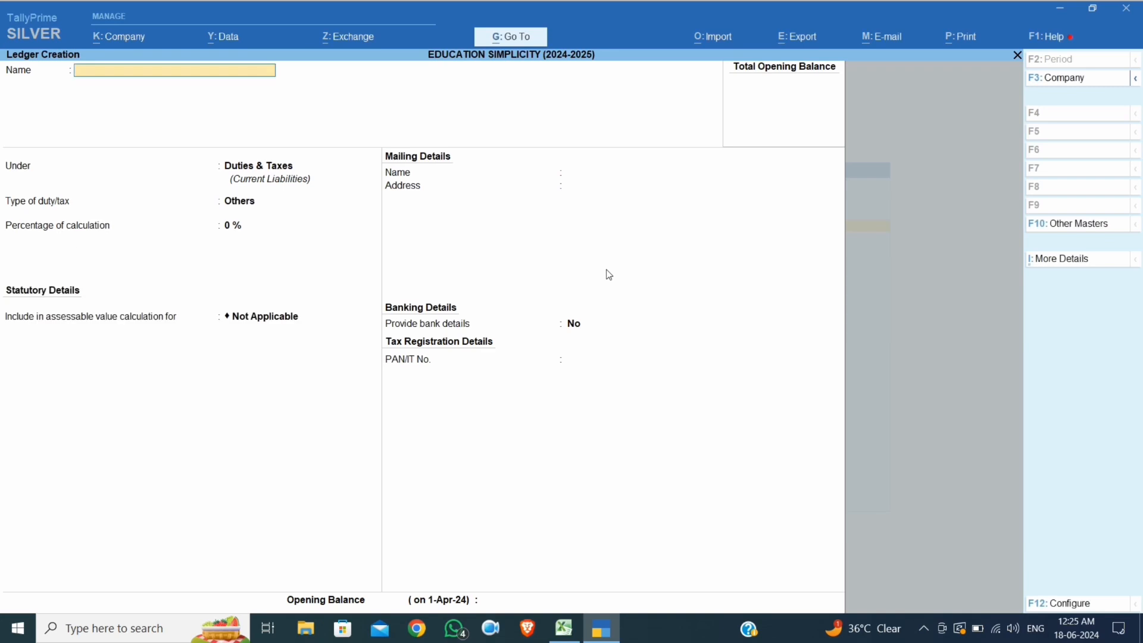
Abandon the blank ledger creation and start a new sales voucher from the Gateway
{"action": "key", "text": "Escape"}
{"action": "key", "text": "Return"}
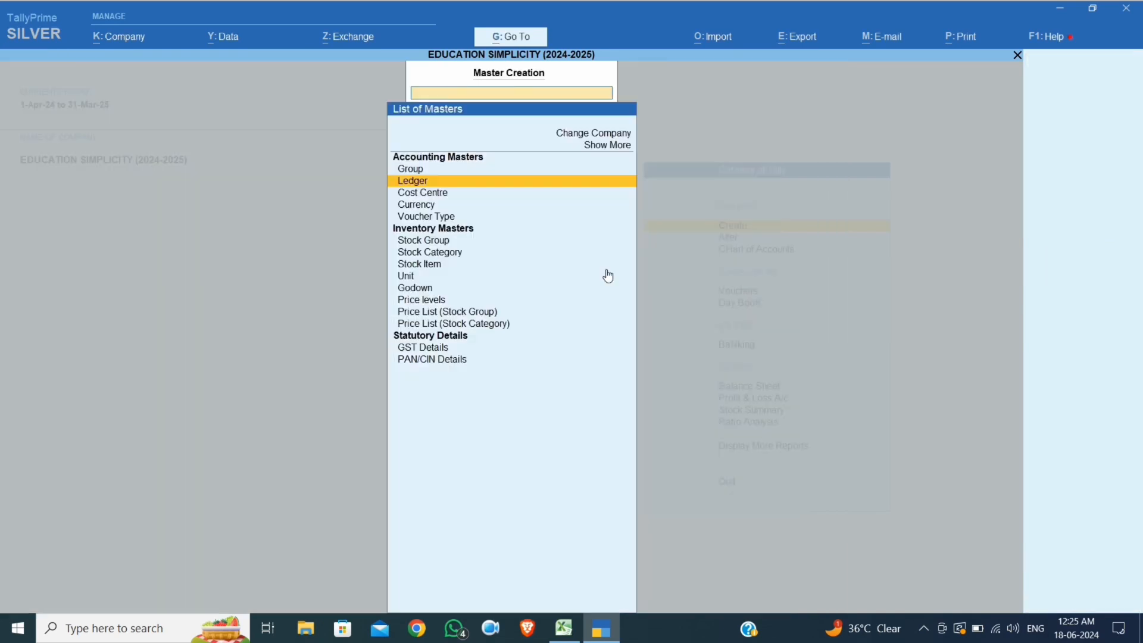
{"action": "key", "text": "Escape"}
{"action": "key", "text": "Down"}
{"action": "key", "text": "Down"}
{"action": "key", "text": "Down"}
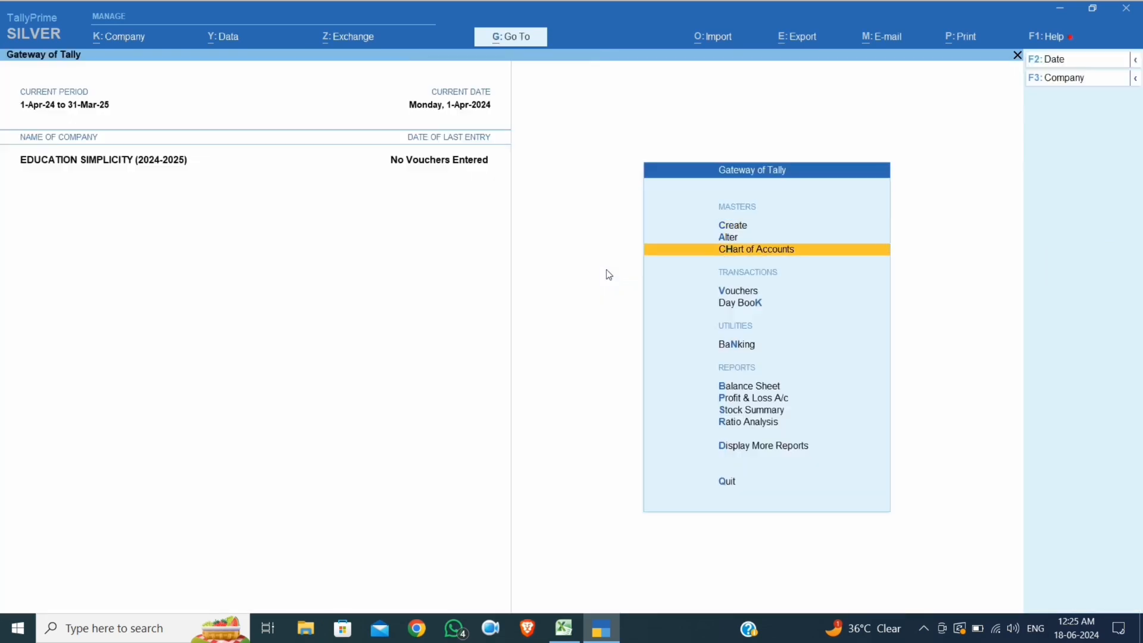
{"action": "key", "text": "Return"}
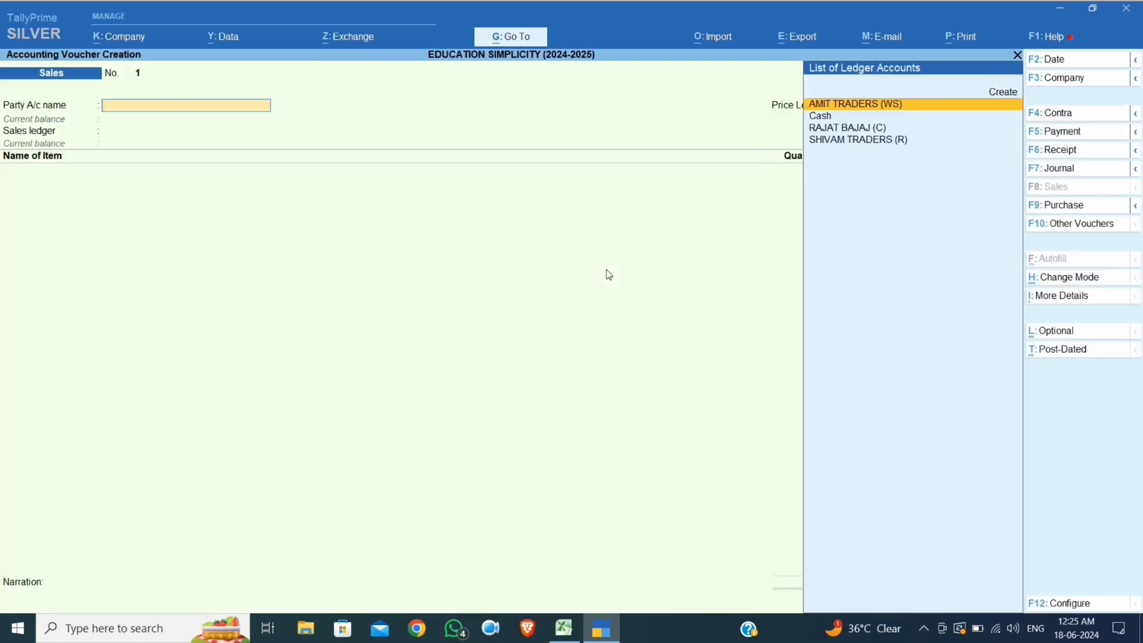
Set party SHIVAM TRADERS (R), price level Retailer, and sales ledger SALE
{"action": "key", "text": "Down"}
{"action": "key", "text": "Down"}
{"action": "key", "text": "Down"}
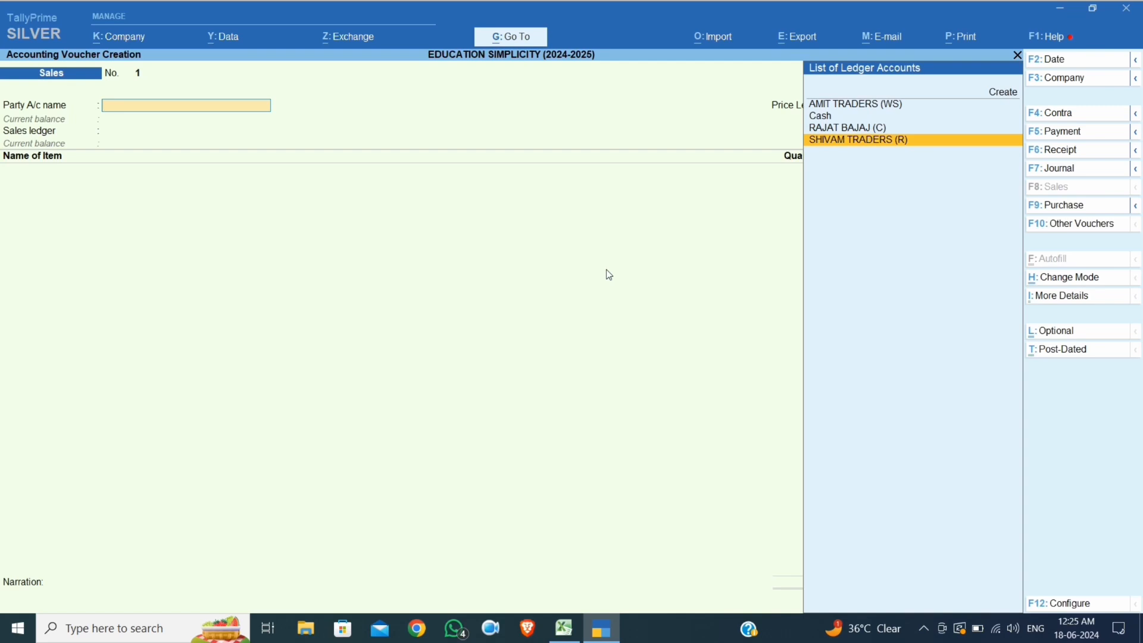
{"action": "key", "text": "Return"}
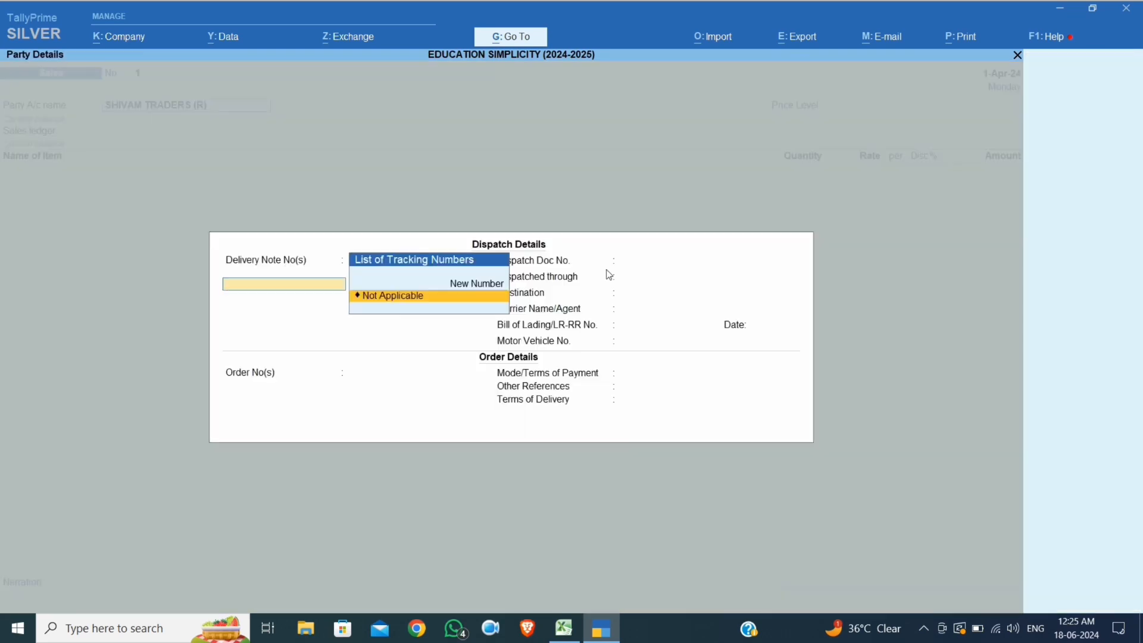
{"action": "key", "text": "ctrl+a"}
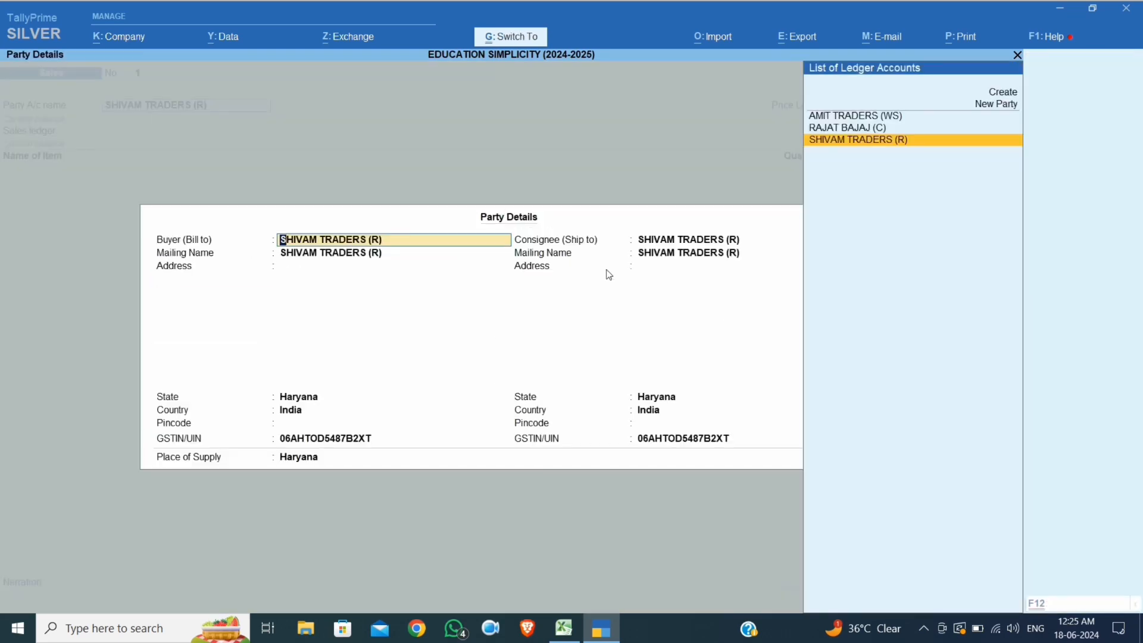
{"action": "key", "text": "ctrl+a"}
{"action": "key", "text": "Down"}
{"action": "key", "text": "Down"}
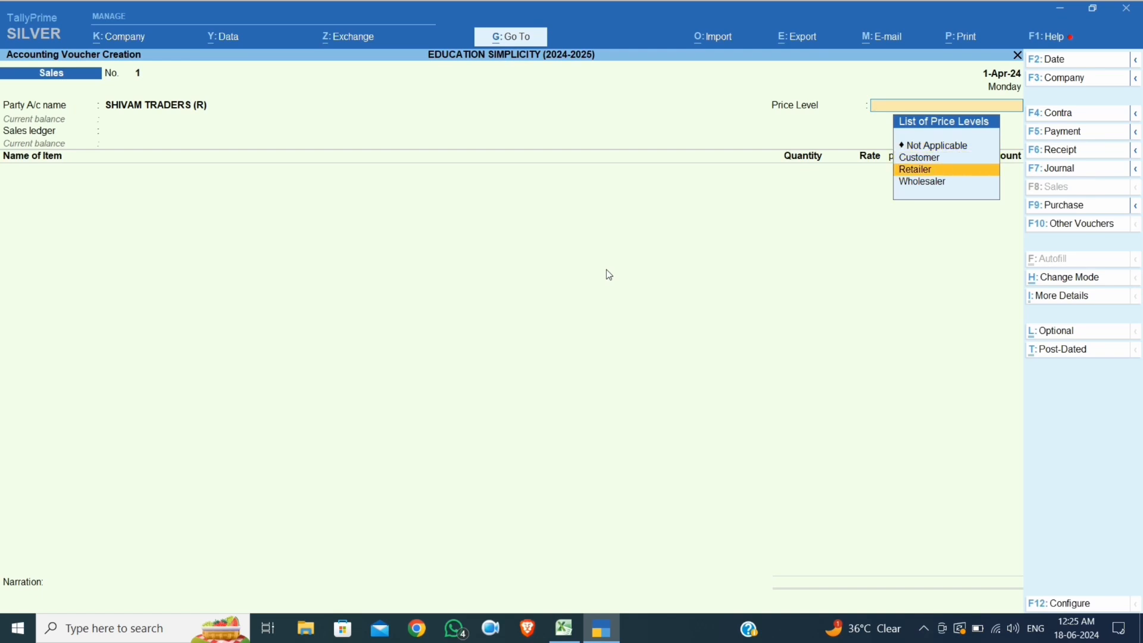
{"action": "key", "text": "Return"}
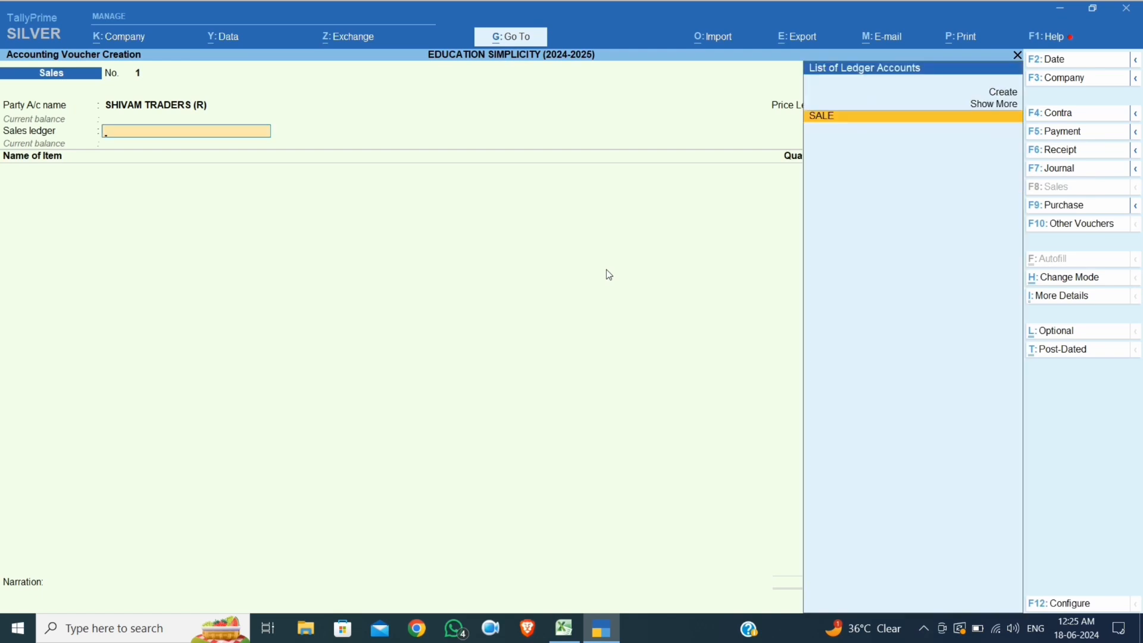
{"action": "key", "text": "Return"}
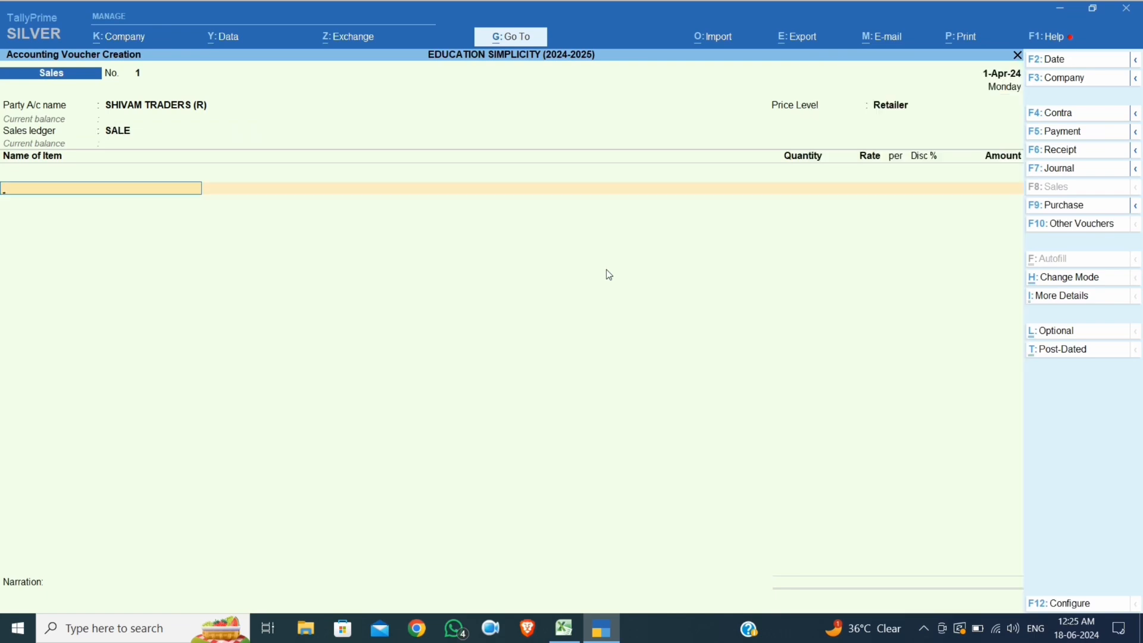
Bill 2 PCS of SAMSUNG AC 1.5 TON at the Retailer rate of 30,000.00
{"action": "key", "text": "Down"}
{"action": "key", "text": "Down"}
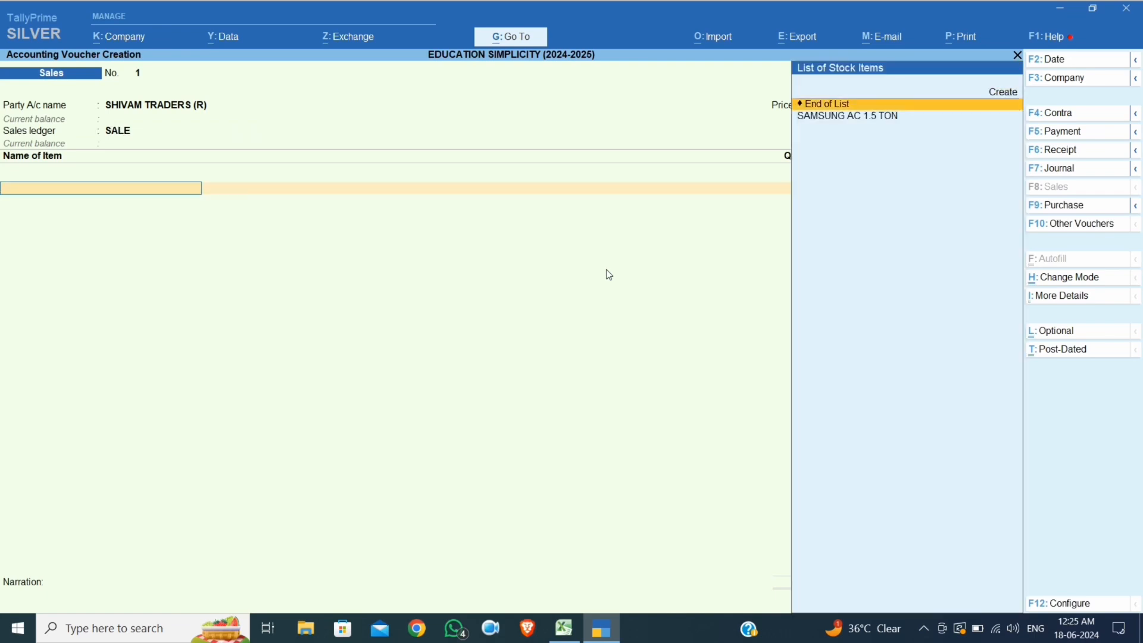
{"action": "key", "text": "Return"}
{"action": "key", "text": "Return"}
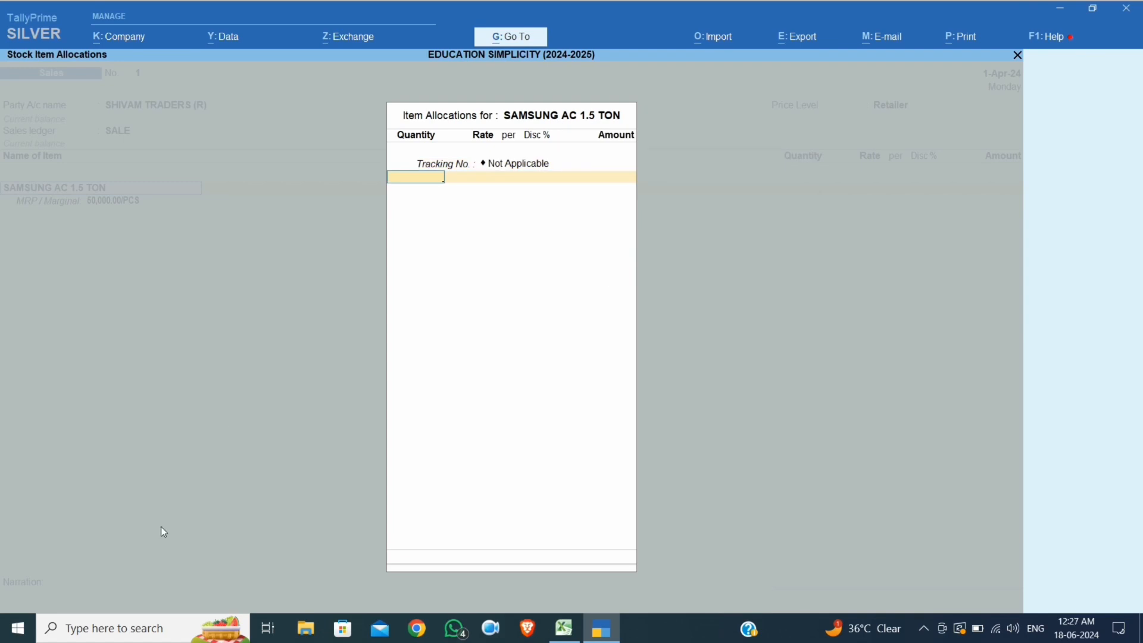
{"action": "left_click", "coordinate": [563, 628]}
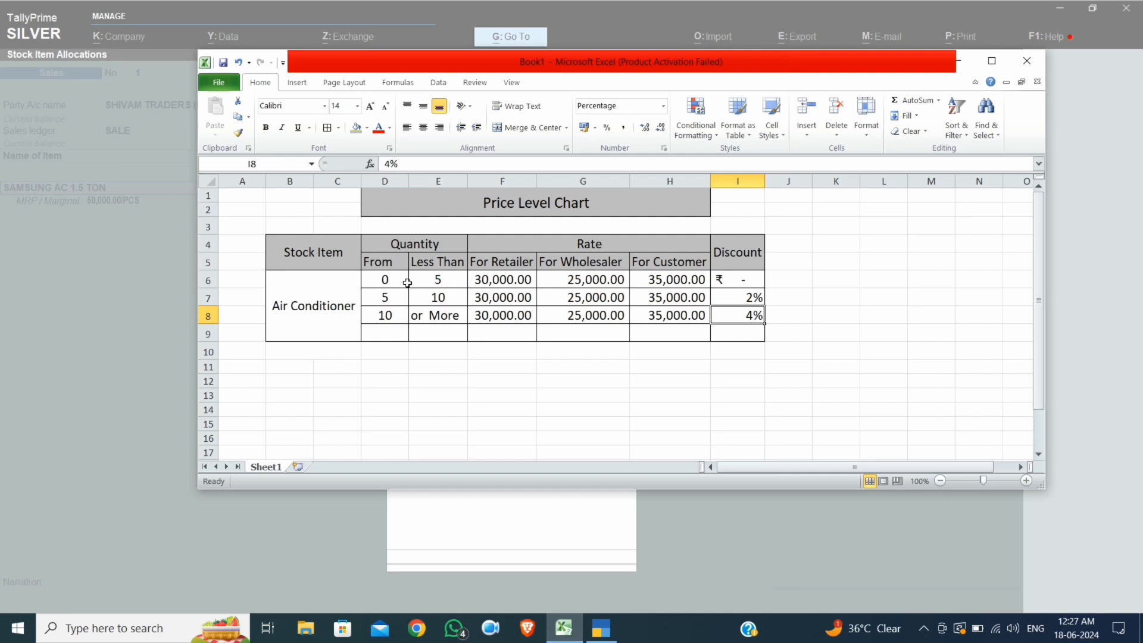
{"action": "left_click", "coordinate": [130, 226]}
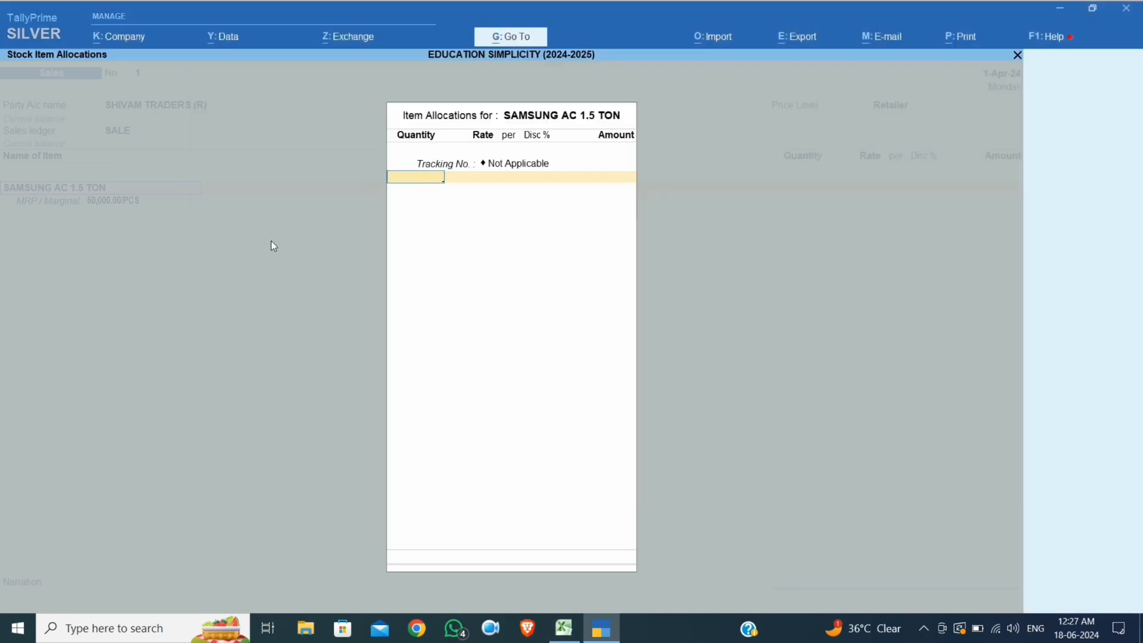
{"action": "type", "text": "2"}
{"action": "key", "text": "Return"}
{"action": "key", "text": "Return"}
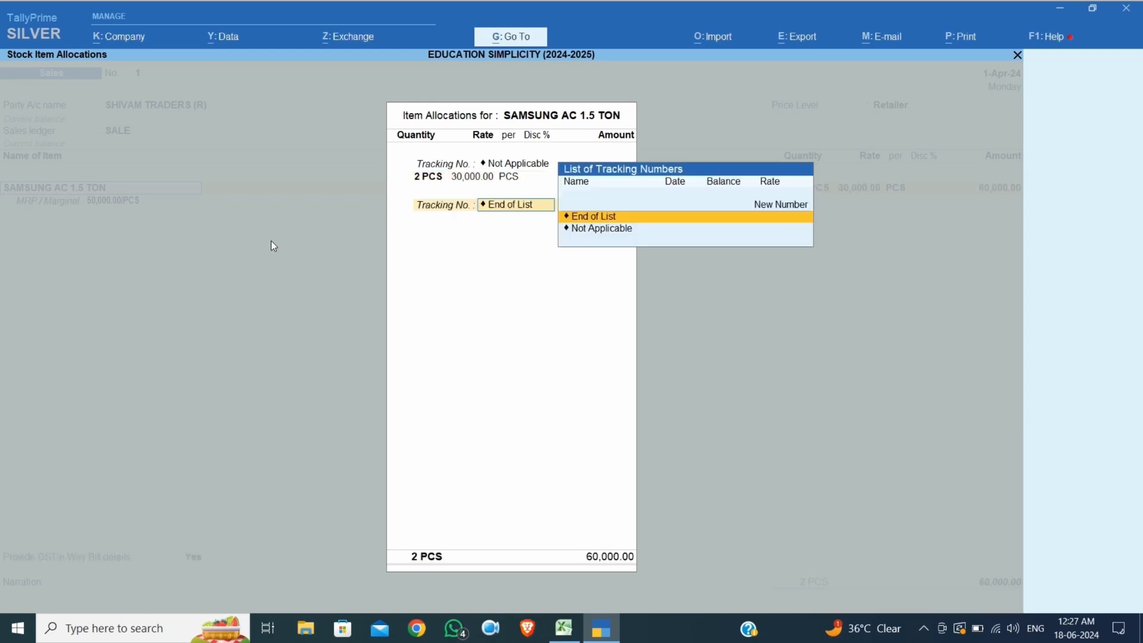
{"action": "key", "text": "Return"}
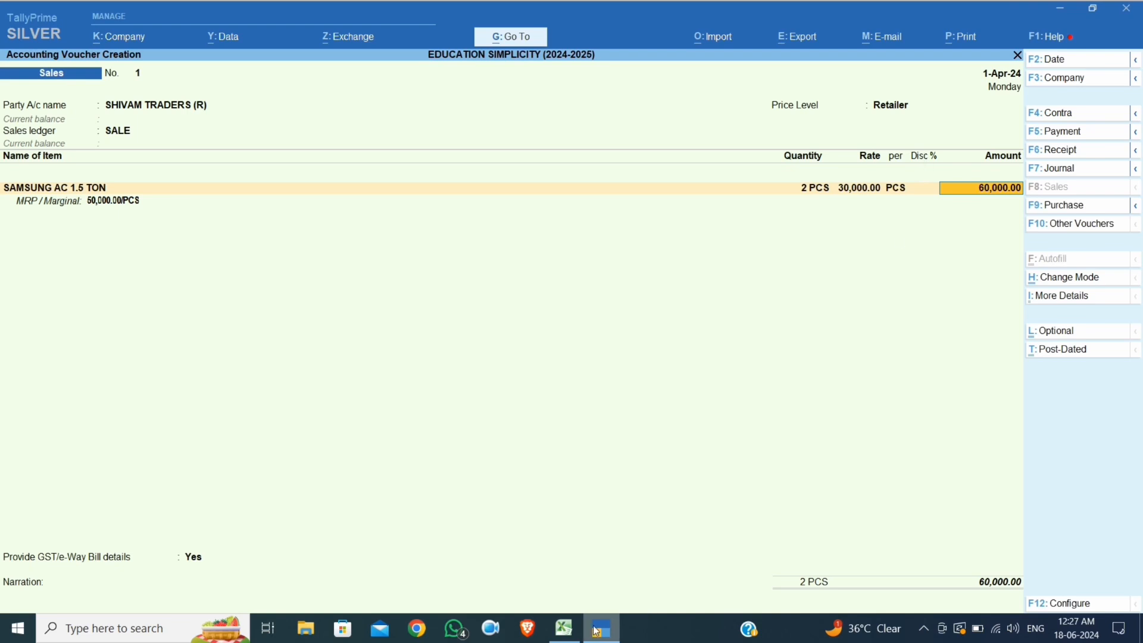
Check the quantity limit of 5 in the Excel price level chart
{"action": "left_click", "coordinate": [563, 628]}
{"action": "left_click", "coordinate": [429, 281]}
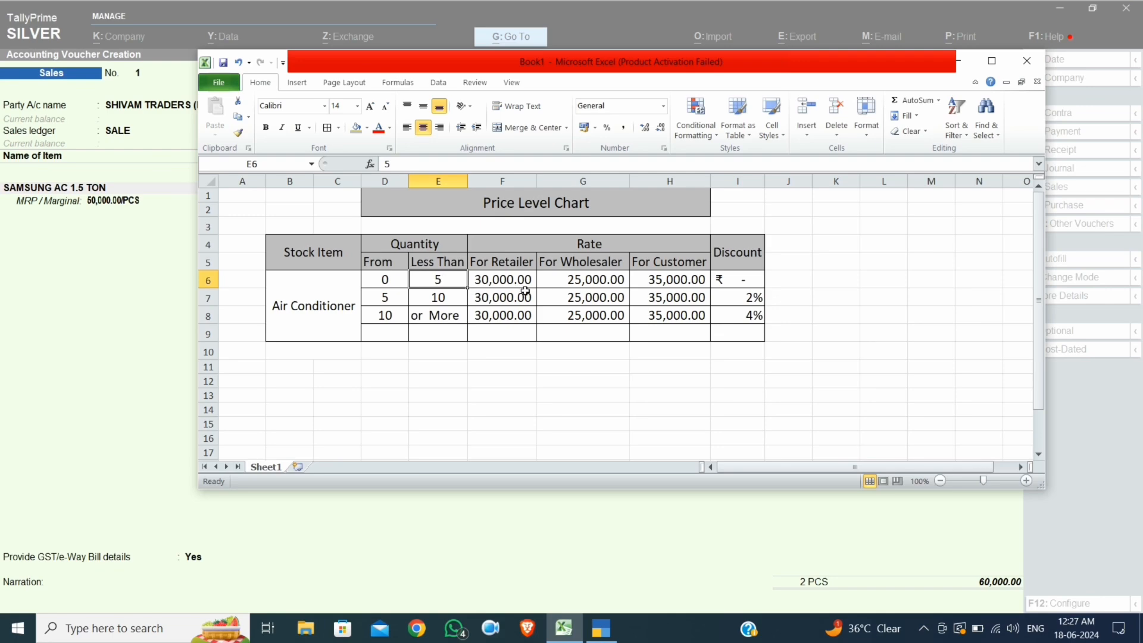
{"action": "left_click", "coordinate": [82, 304]}
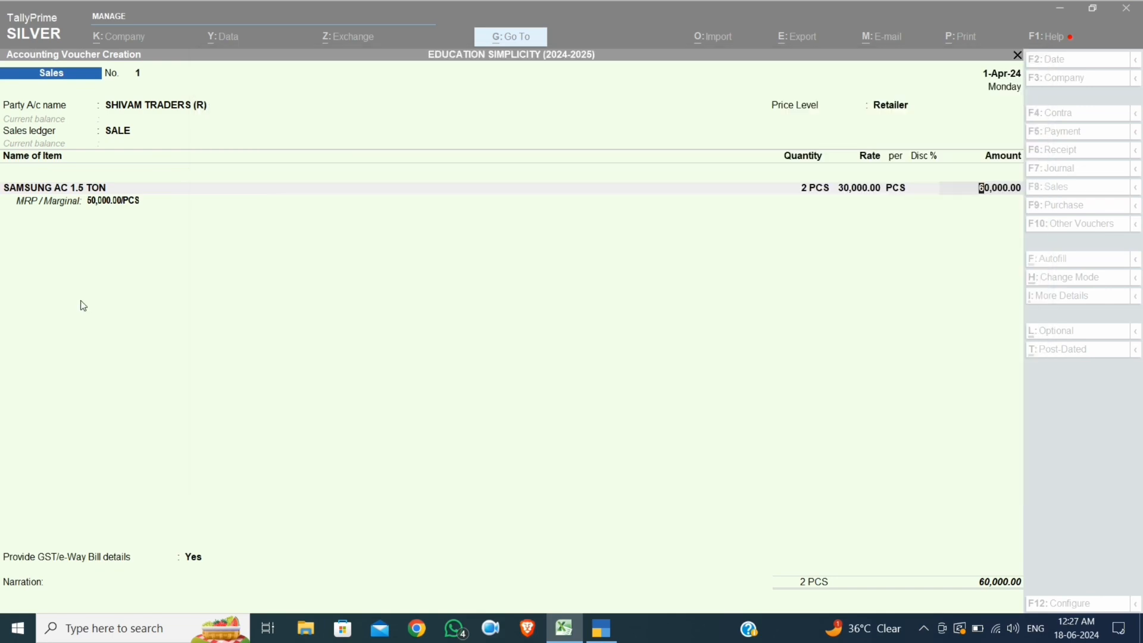
Change the Samsung AC quantity to 5 PCS so the 2% discount applies
{"action": "key", "text": "BackSpace"}
{"action": "key", "text": "BackSpace"}
{"action": "key", "text": "BackSpace"}
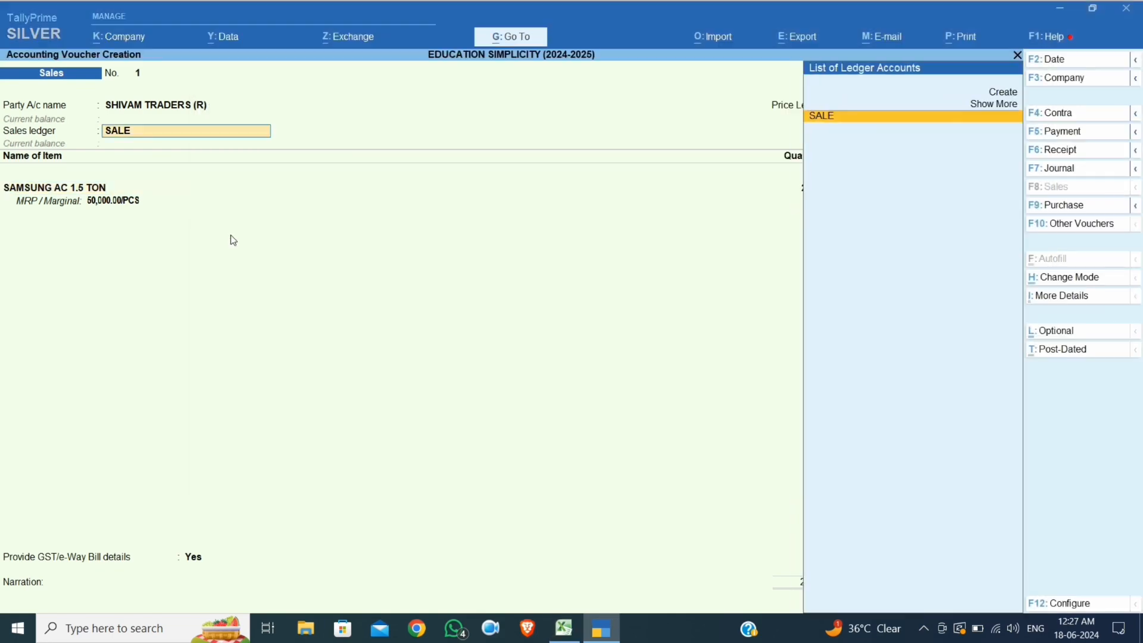
{"action": "key", "text": "Return"}
{"action": "key", "text": "Return"}
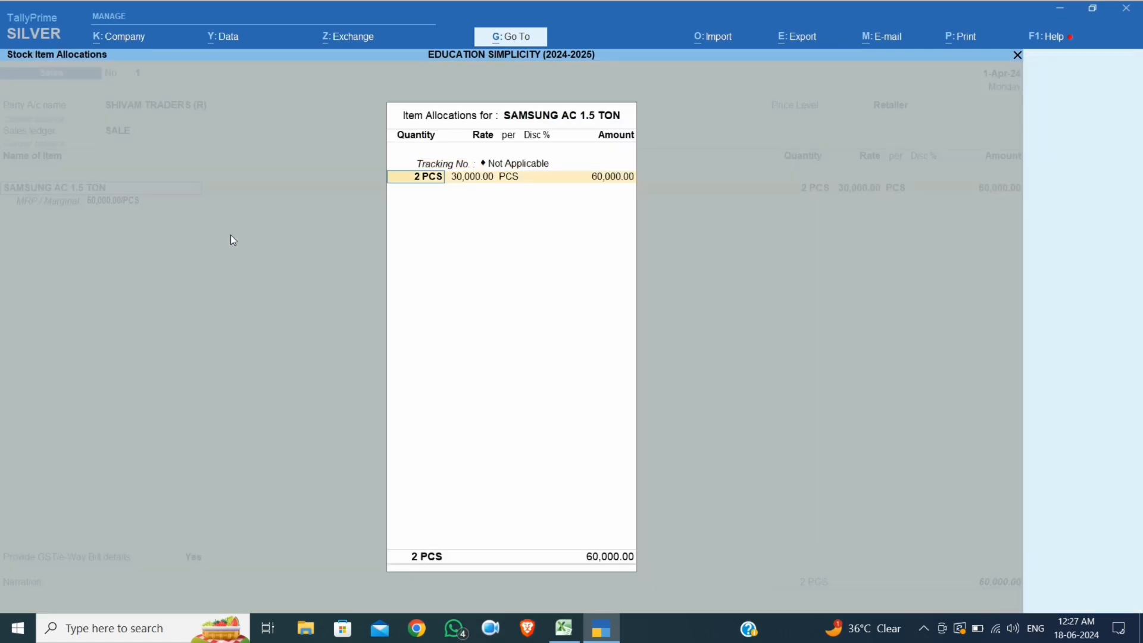
{"action": "type", "text": "5"}
{"action": "key", "text": "Return"}
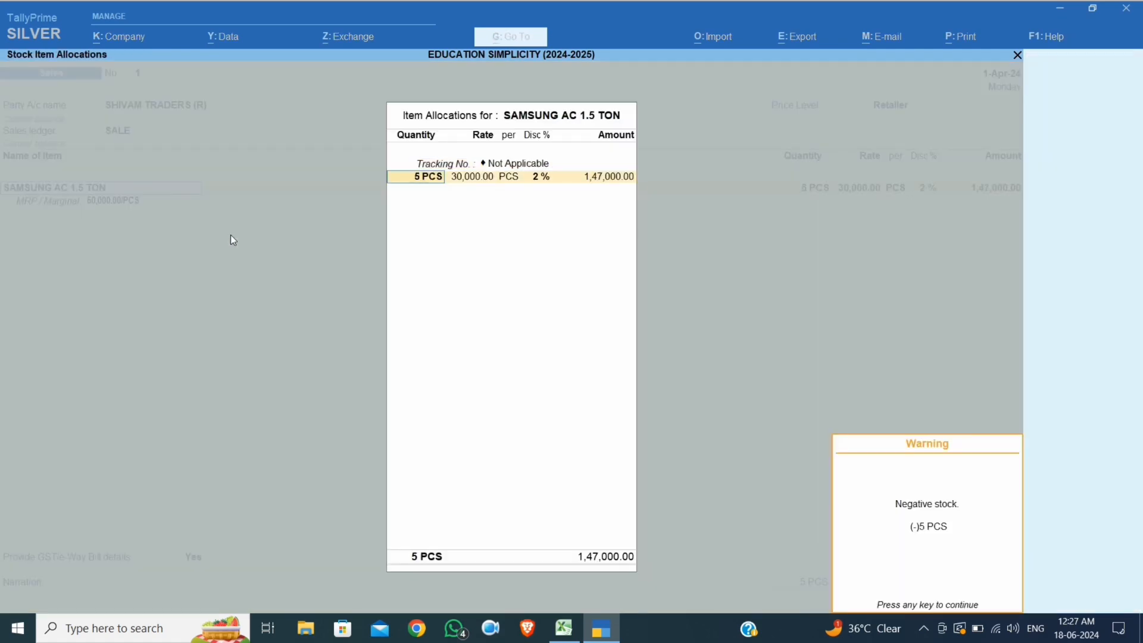
{"action": "key", "text": "Return"}
{"action": "key", "text": "Return"}
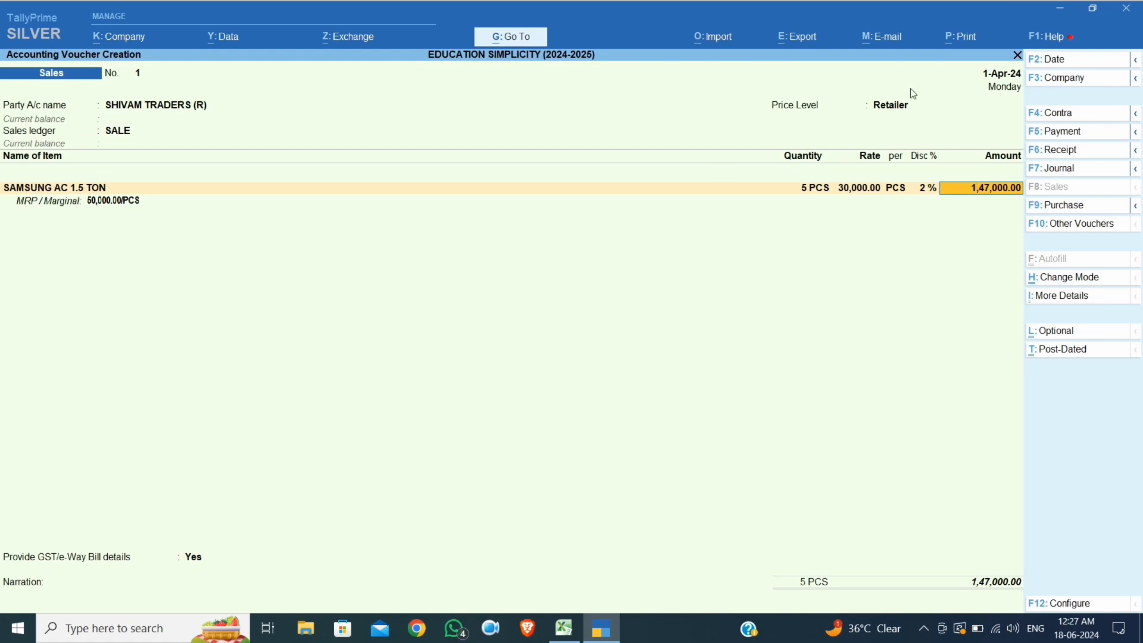
Look up the 2% discount slab and the 10-or-more quantity slab in the Excel chart
{"action": "left_click", "coordinate": [575, 631]}
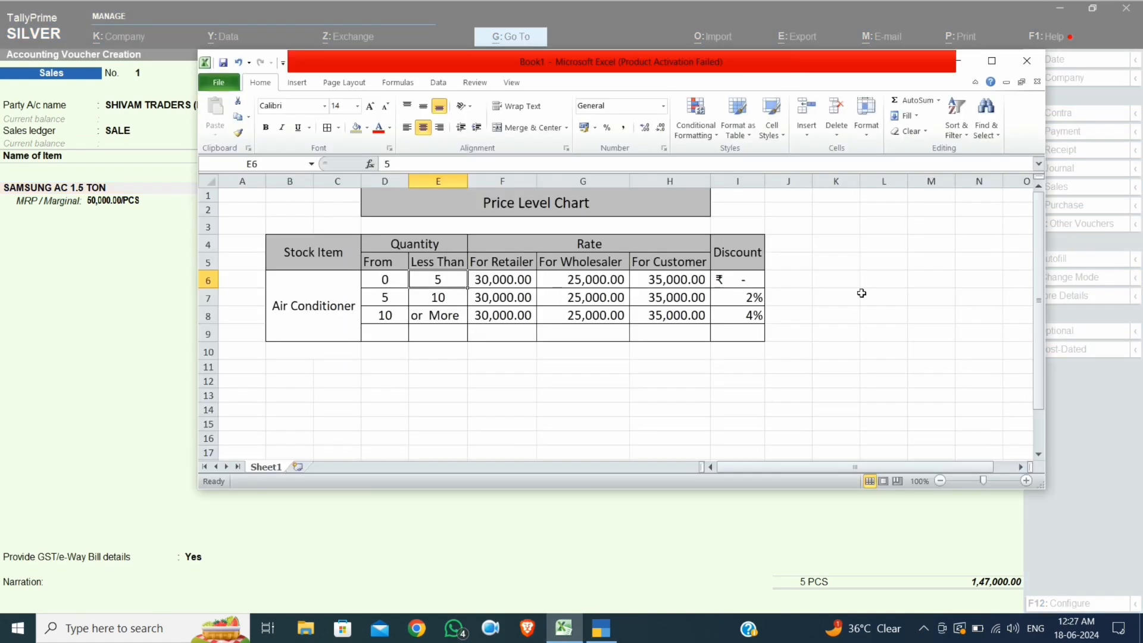
{"action": "left_click", "coordinate": [744, 297]}
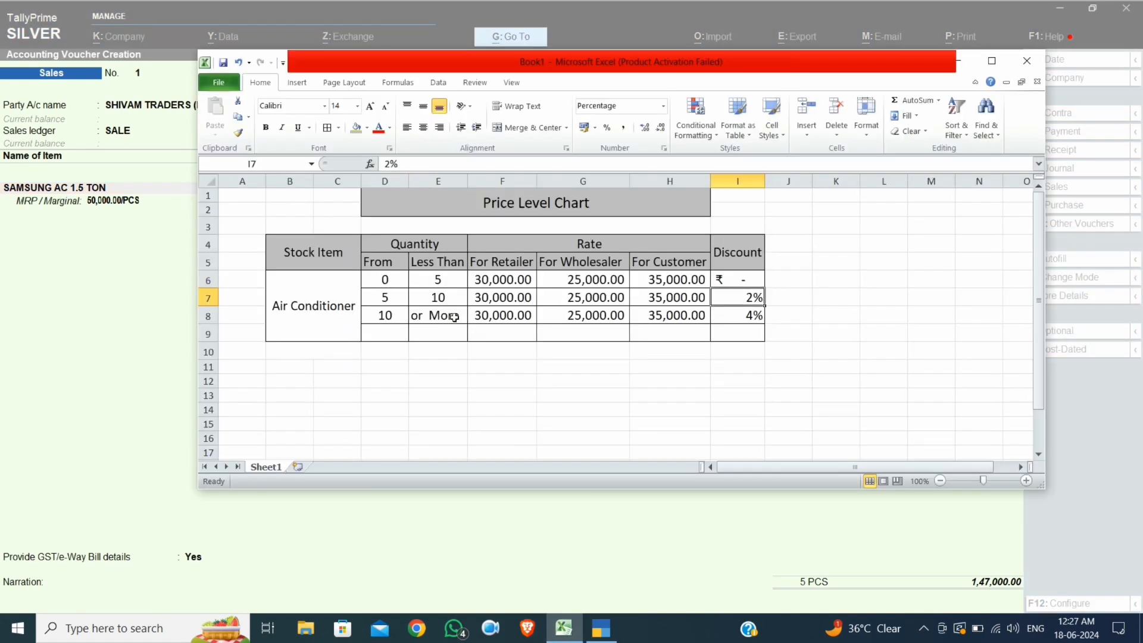
{"action": "left_click", "coordinate": [390, 320]}
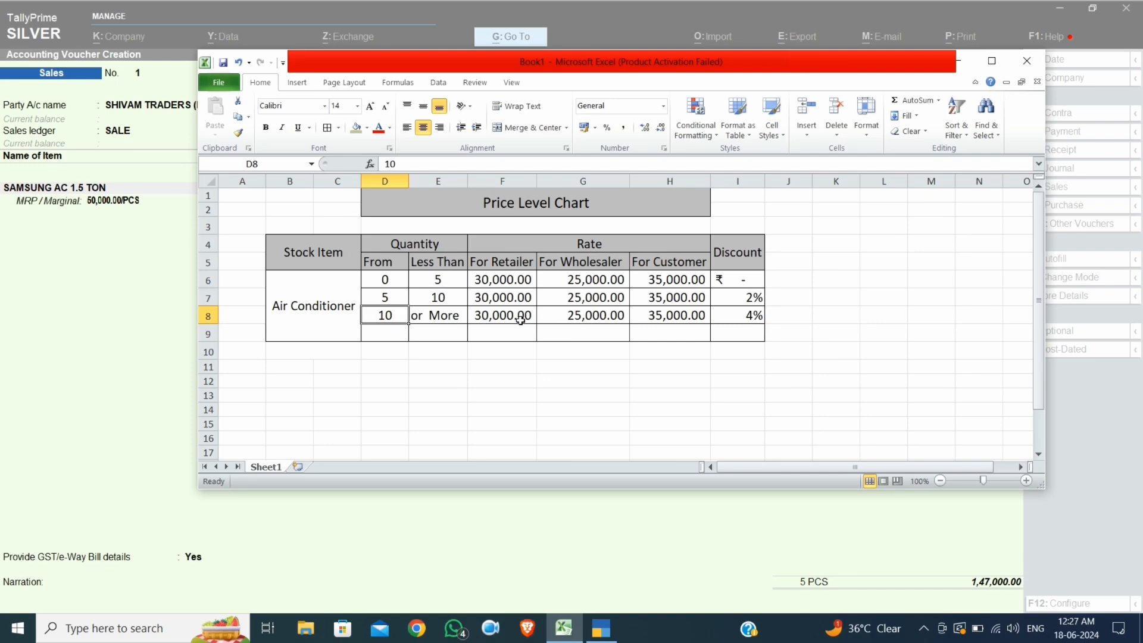
{"action": "left_click", "coordinate": [152, 283]}
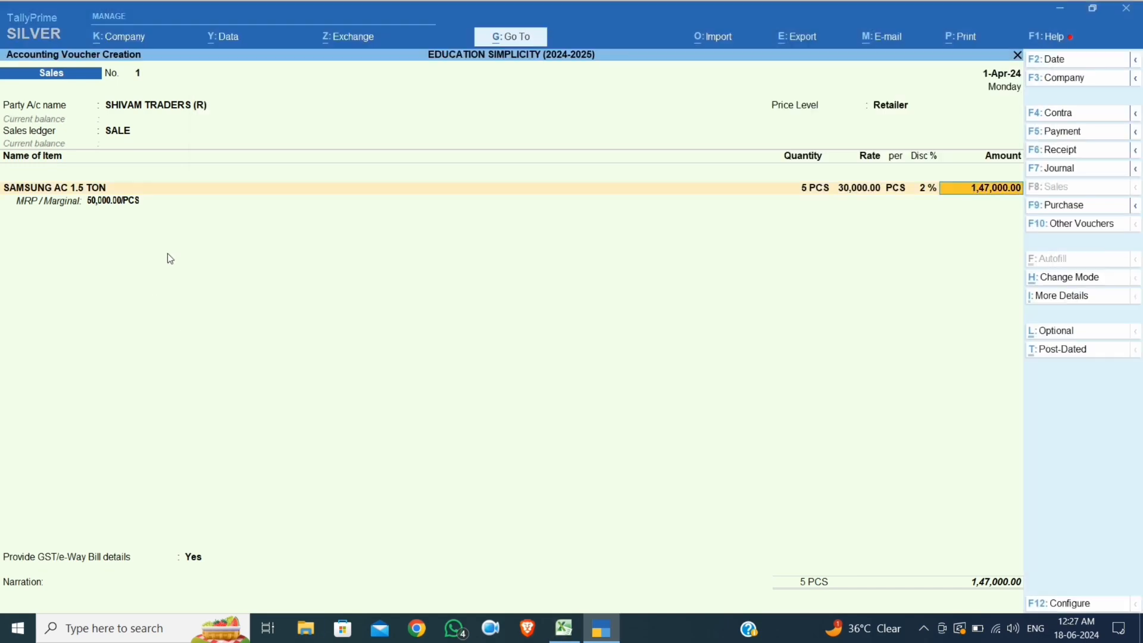
Change the quantity to 11 PCS for the 4% discount, totalling 3,16,800.00
{"action": "key", "text": "BackSpace"}
{"action": "key", "text": "Return"}
{"action": "key", "text": "Return"}
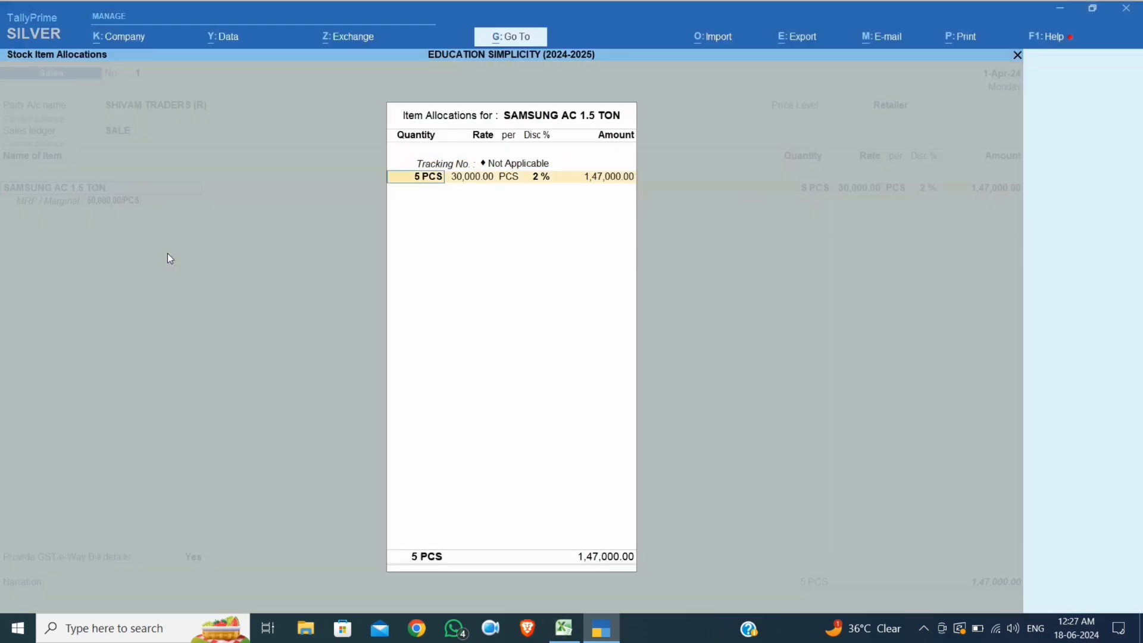
{"action": "type", "text": "11"}
{"action": "key", "text": "Return"}
{"action": "key", "text": "Return"}
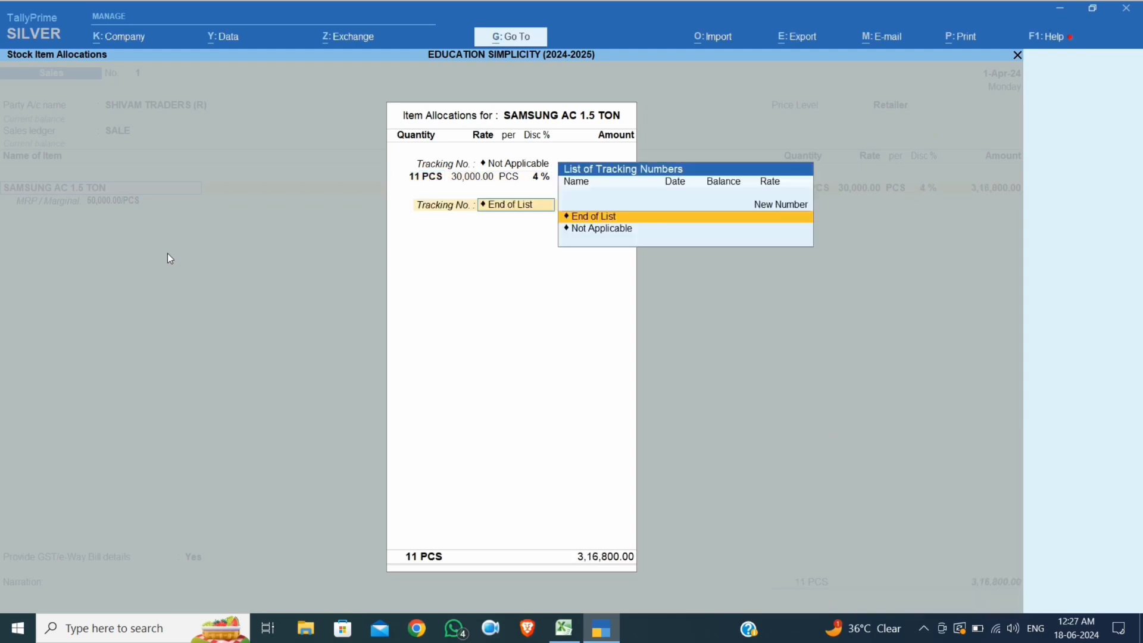
{"action": "key", "text": "Return"}
{"action": "key", "text": "Return"}
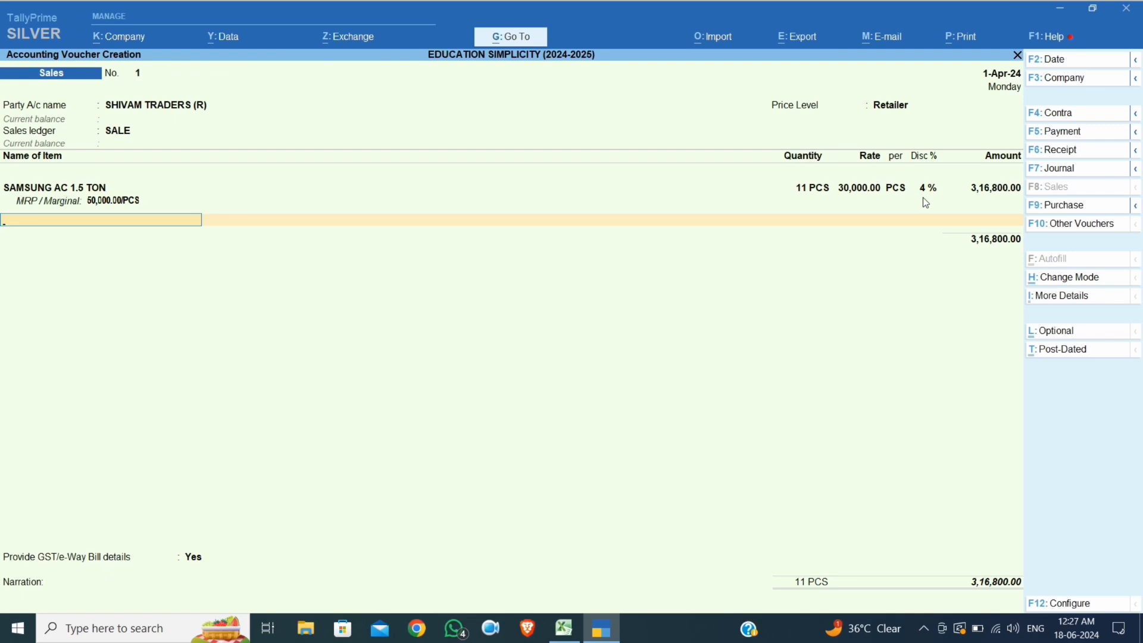
{"action": "key", "text": "Return"}
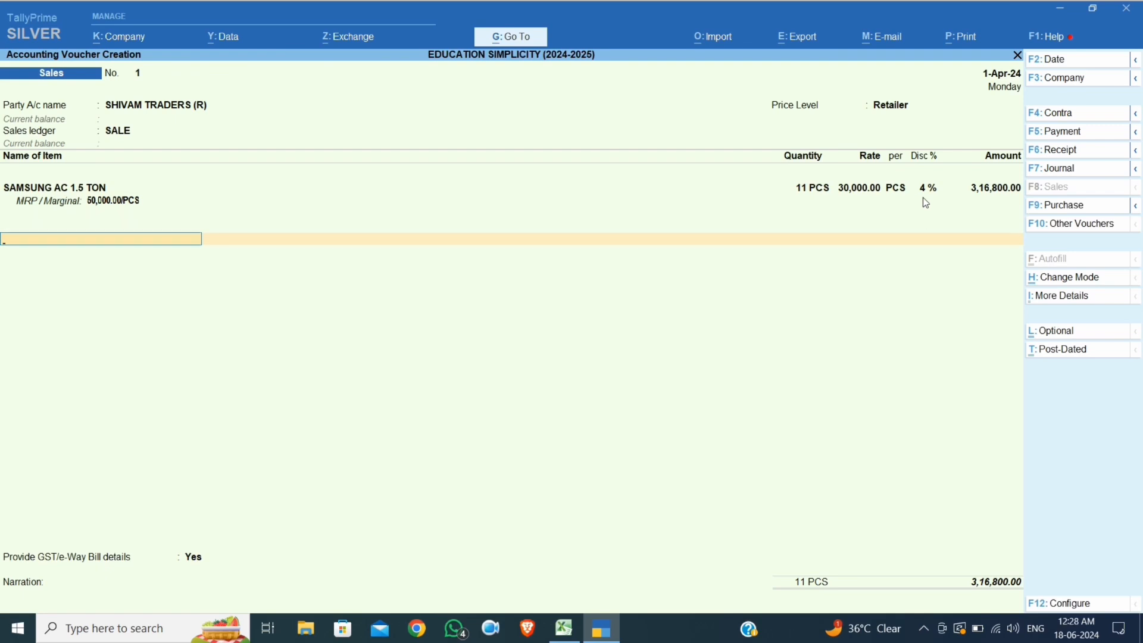
Add CGST OUTPUT 14% and SGST OUTPUT 14% ledgers, 44,352.00 each
{"action": "type", "text": "CGS"}
{"action": "key", "text": "Down"}
{"action": "key", "text": "Up"}
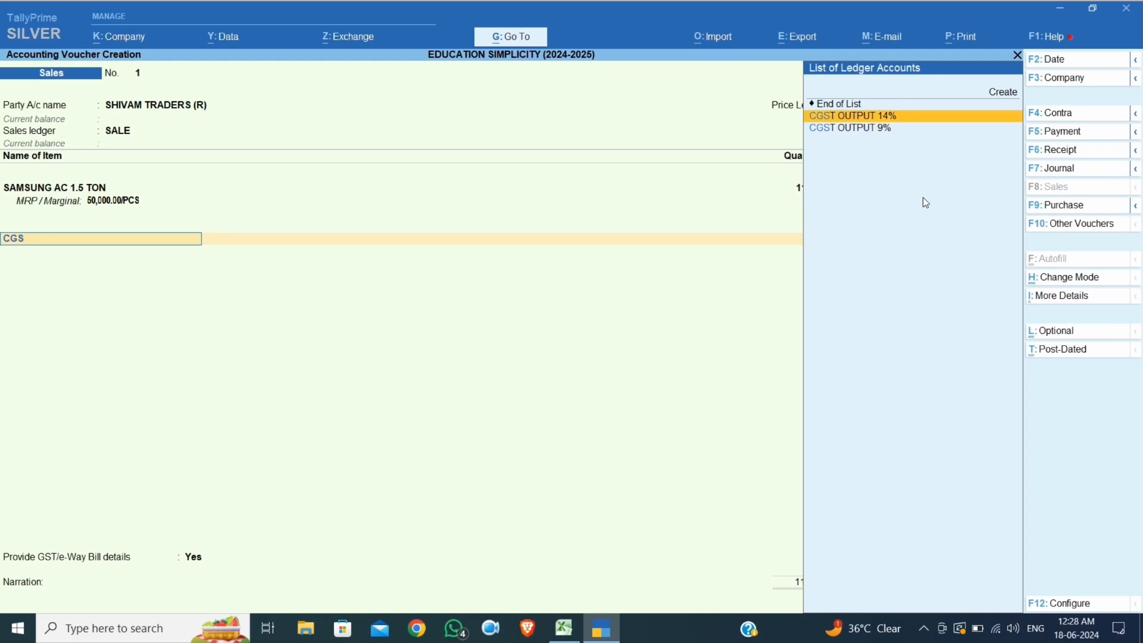
{"action": "key", "text": "Return"}
{"action": "key", "text": "Return"}
{"action": "type", "text": "SG"}
{"action": "key", "text": "Up"}
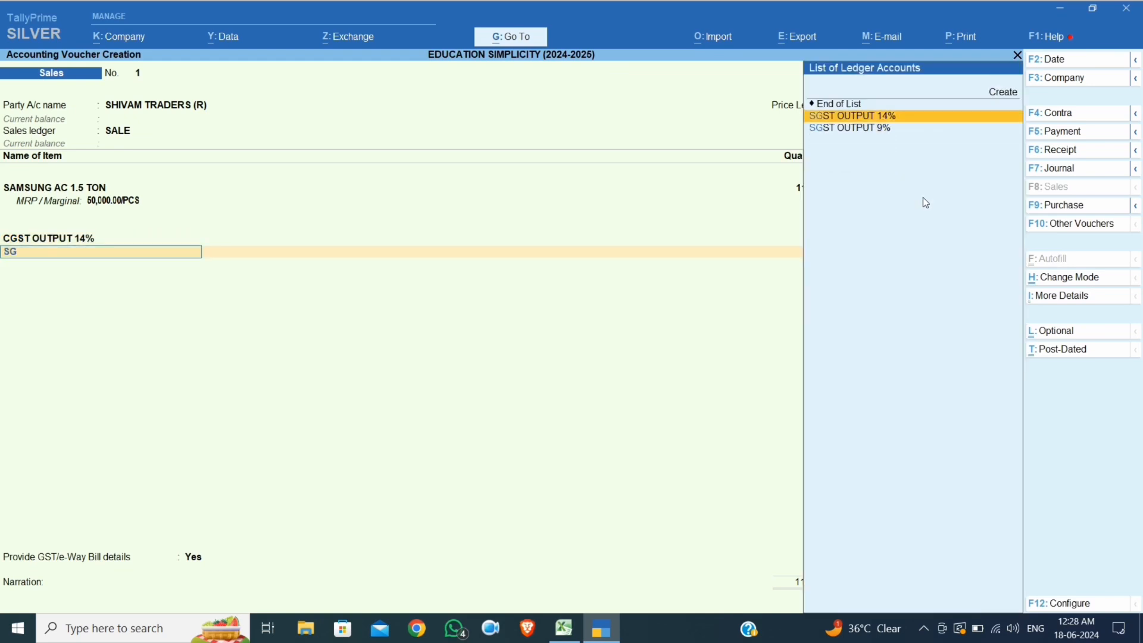
{"action": "key", "text": "Return"}
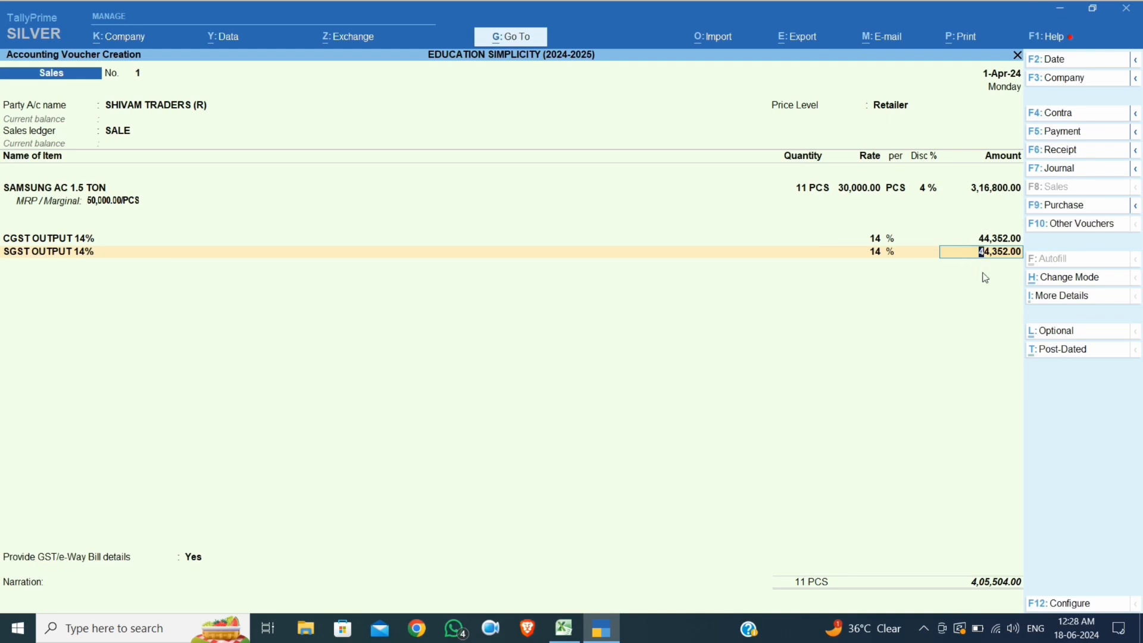
{"action": "key", "text": "Return"}
{"action": "key", "text": "Return"}
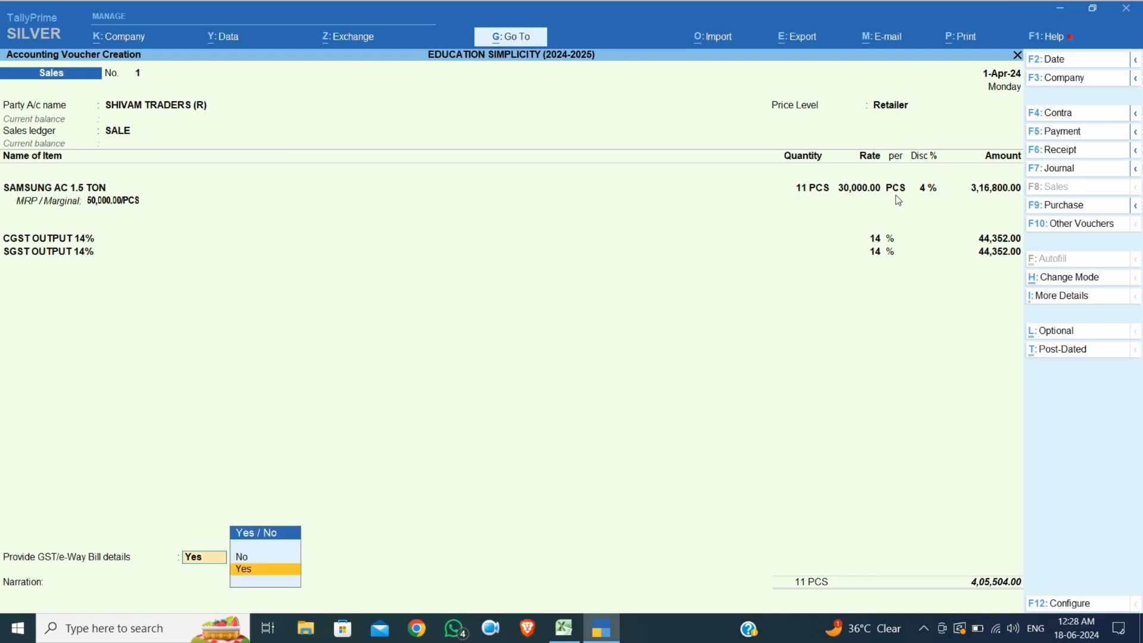
Decline GST/e-Way bill details, accept the New Ref bill, and save the voucher
{"action": "key", "text": "Up"}
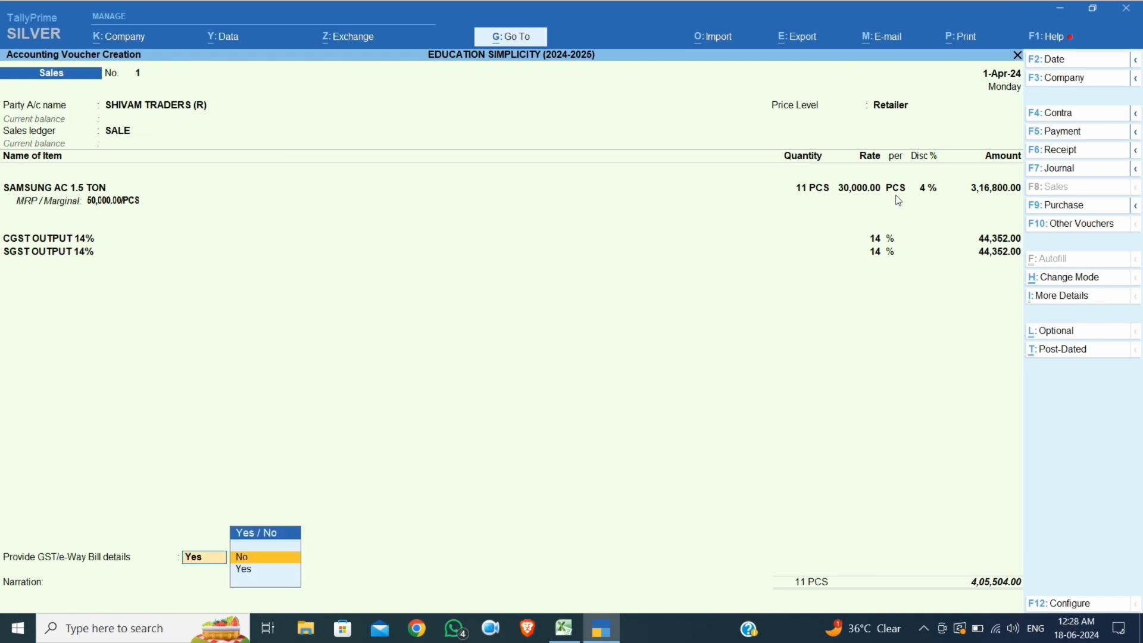
{"action": "key", "text": "Return"}
{"action": "key", "text": "Return"}
{"action": "key", "text": "Return"}
{"action": "key", "text": "Return"}
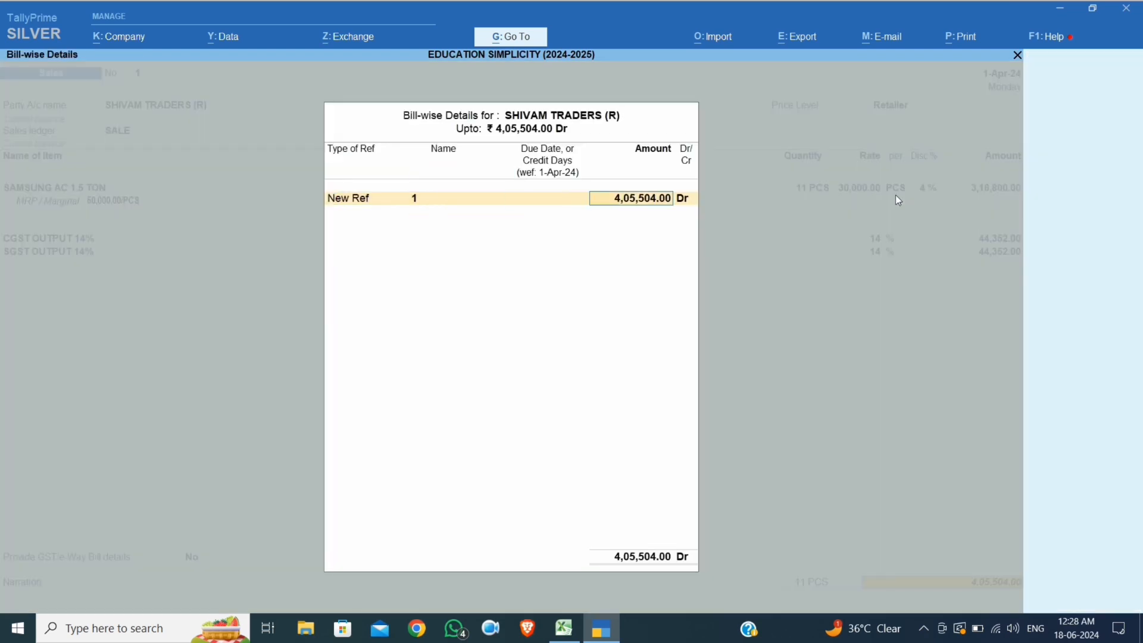
{"action": "key", "text": "Return"}
{"action": "key", "text": "Return"}
{"action": "key", "text": "Return"}
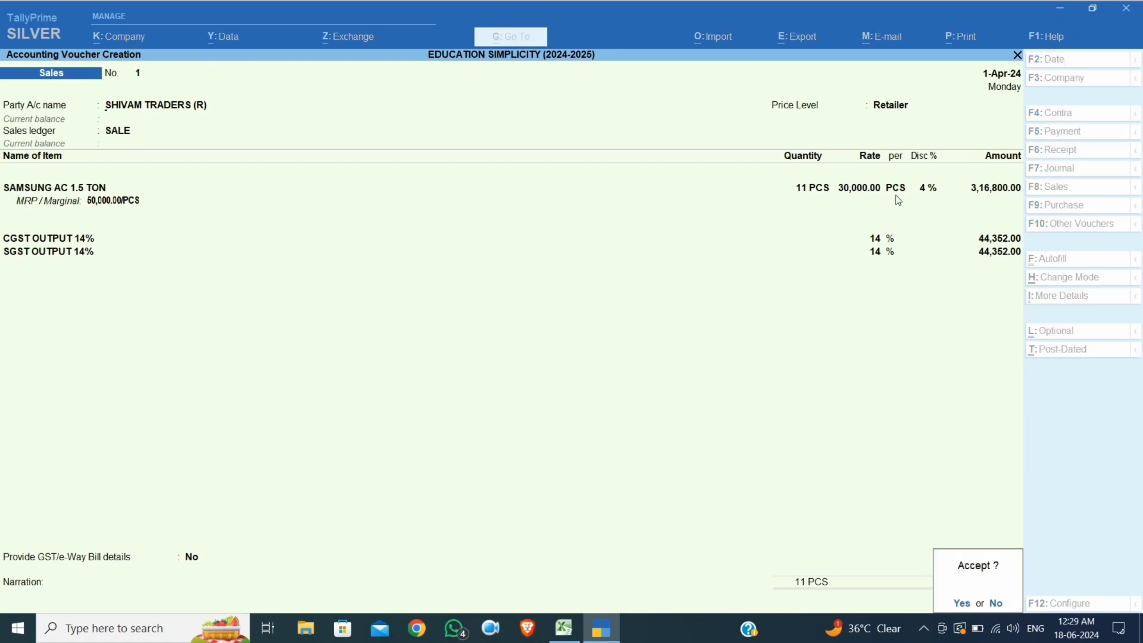
{"action": "key", "text": "Return"}
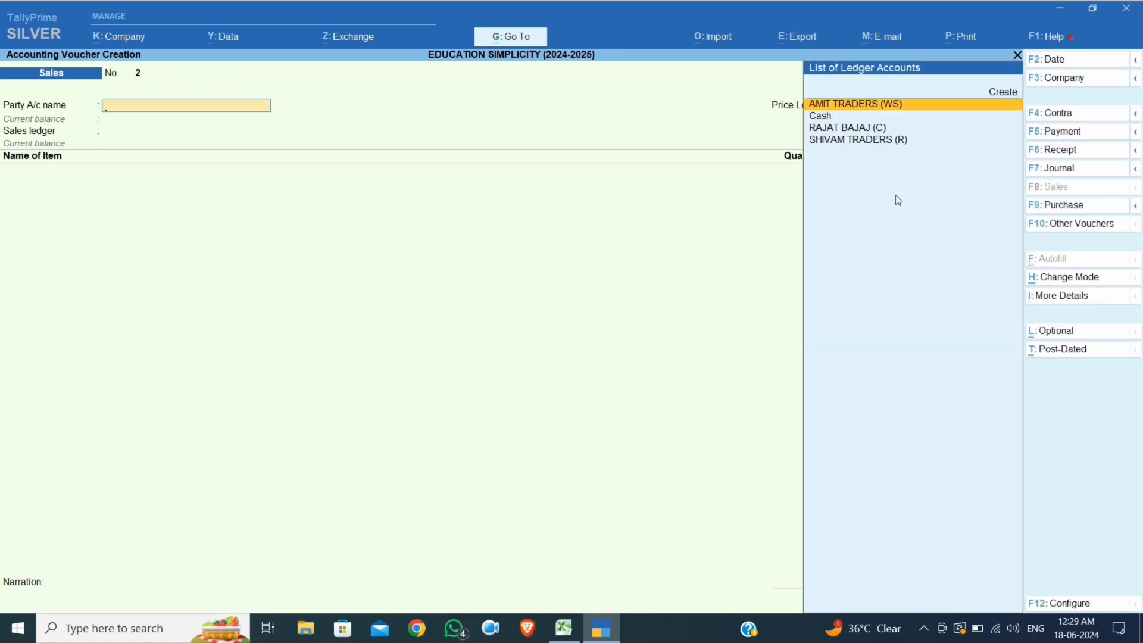
Set party AMIT TRADERS (WS), price level Wholesaler, and sales ledger SALE
{"action": "key", "text": "Down"}
{"action": "key", "text": "Down"}
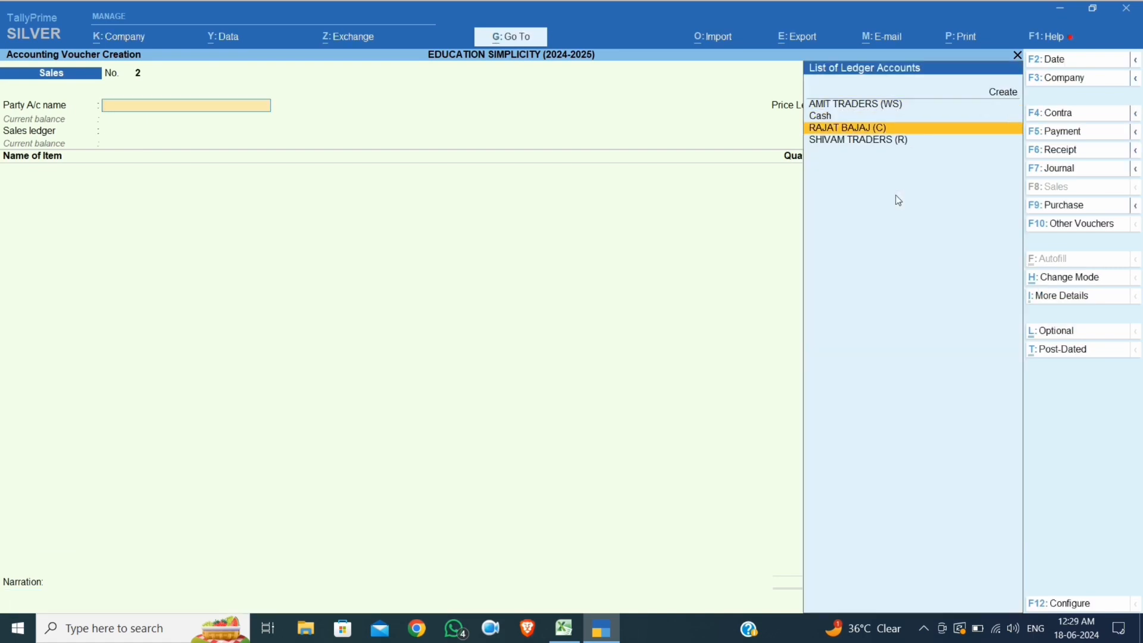
{"action": "key", "text": "Up"}
{"action": "key", "text": "Up"}
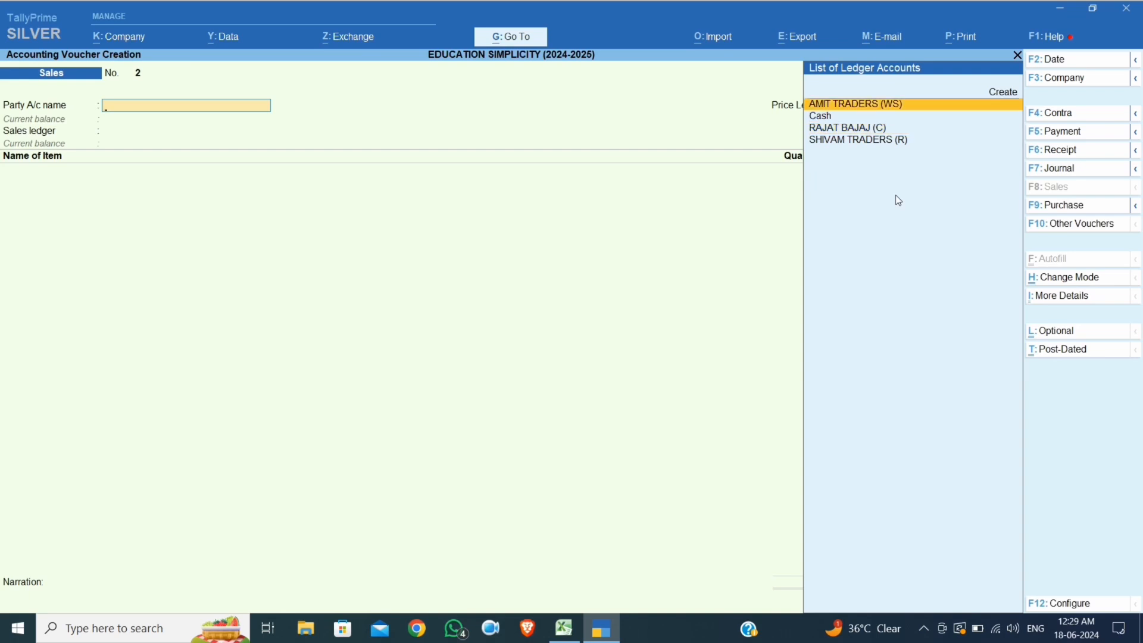
{"action": "key", "text": "Return"}
{"action": "key", "text": "Return"}
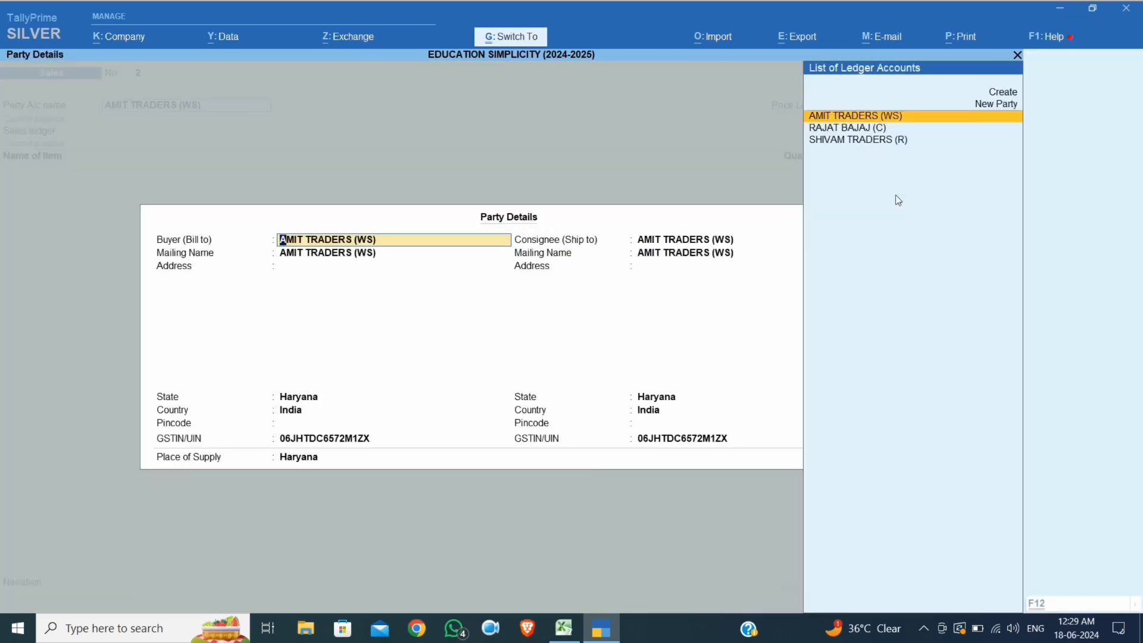
{"action": "key", "text": "ctrl+a"}
{"action": "key", "text": "Down"}
{"action": "key", "text": "Down"}
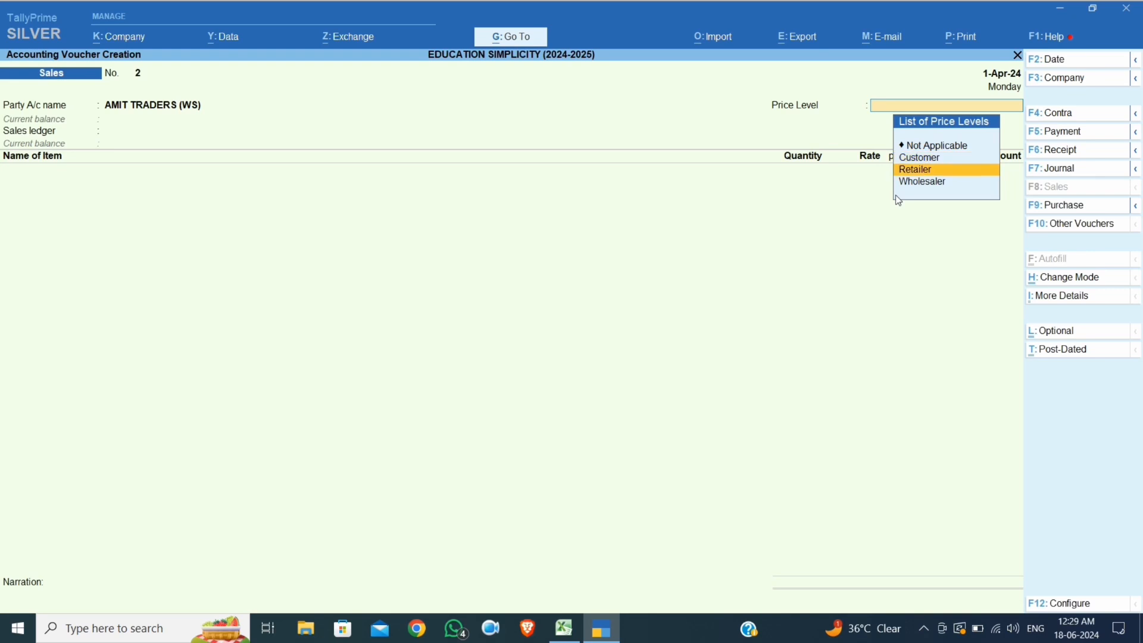
{"action": "key", "text": "Return"}
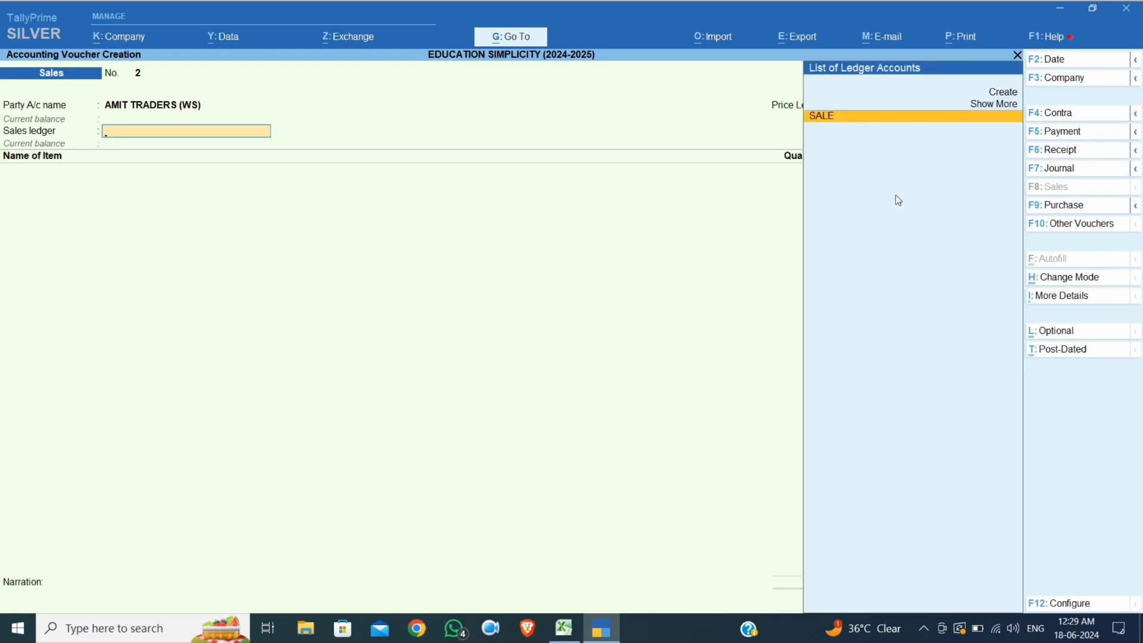
{"action": "key", "text": "Return"}
Bill 4 PCS of SAMSUNG AC 1.5 TON at 25,000.00, totalling 1,00,000.00
{"action": "key", "text": "Down"}
{"action": "key", "text": "Return"}
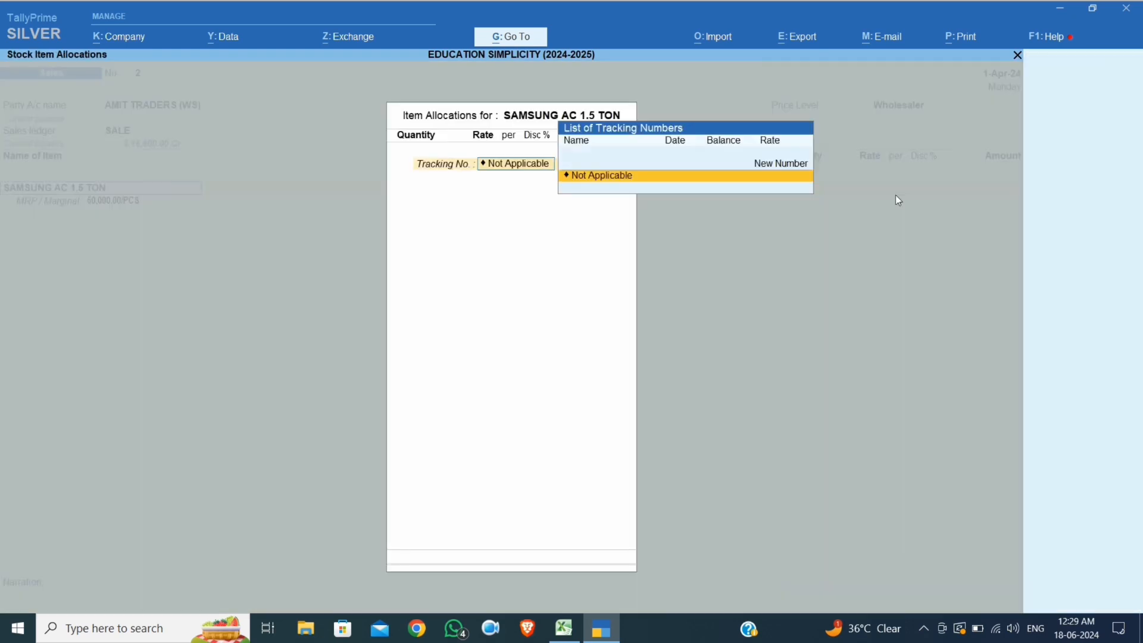
{"action": "key", "text": "Return"}
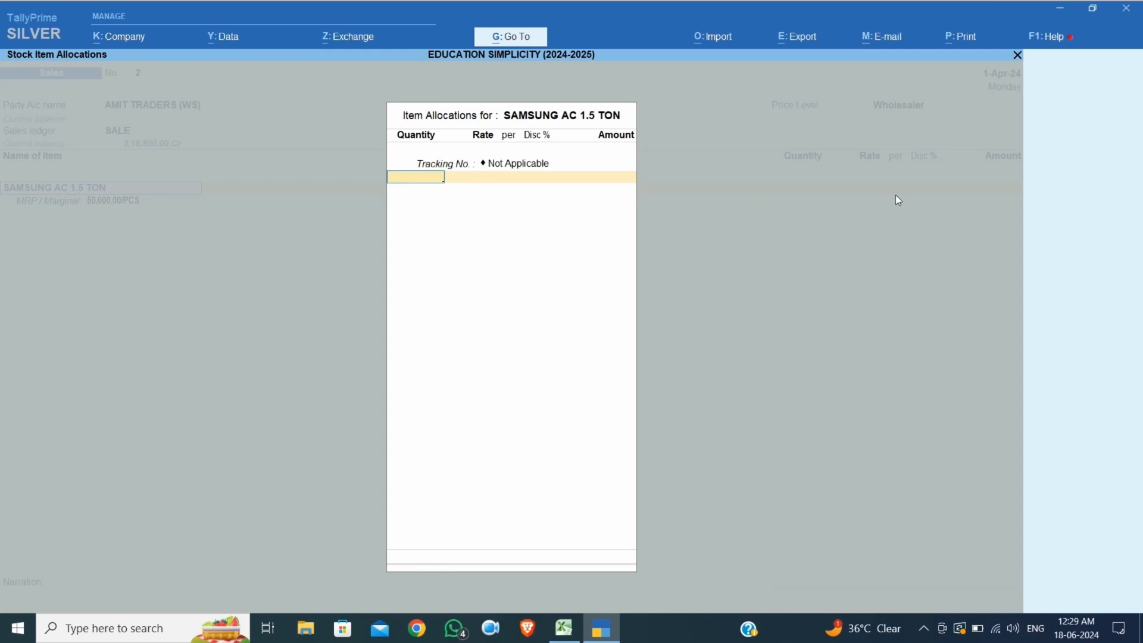
{"action": "type", "text": "4"}
{"action": "key", "text": "Return"}
{"action": "key", "text": "Return"}
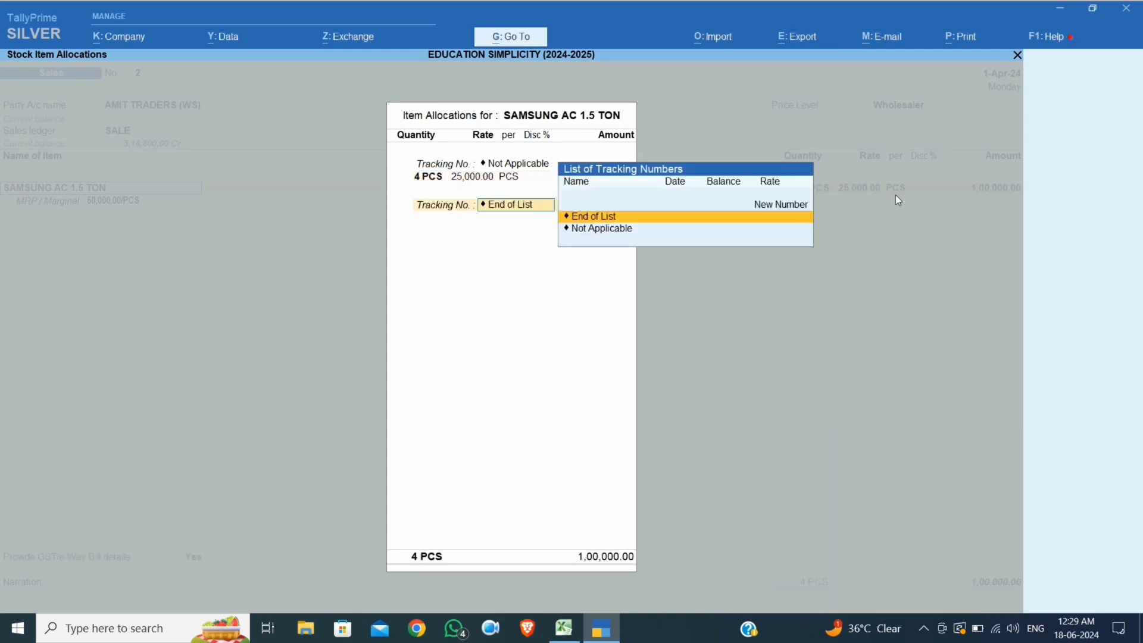
{"action": "key", "text": "Return"}
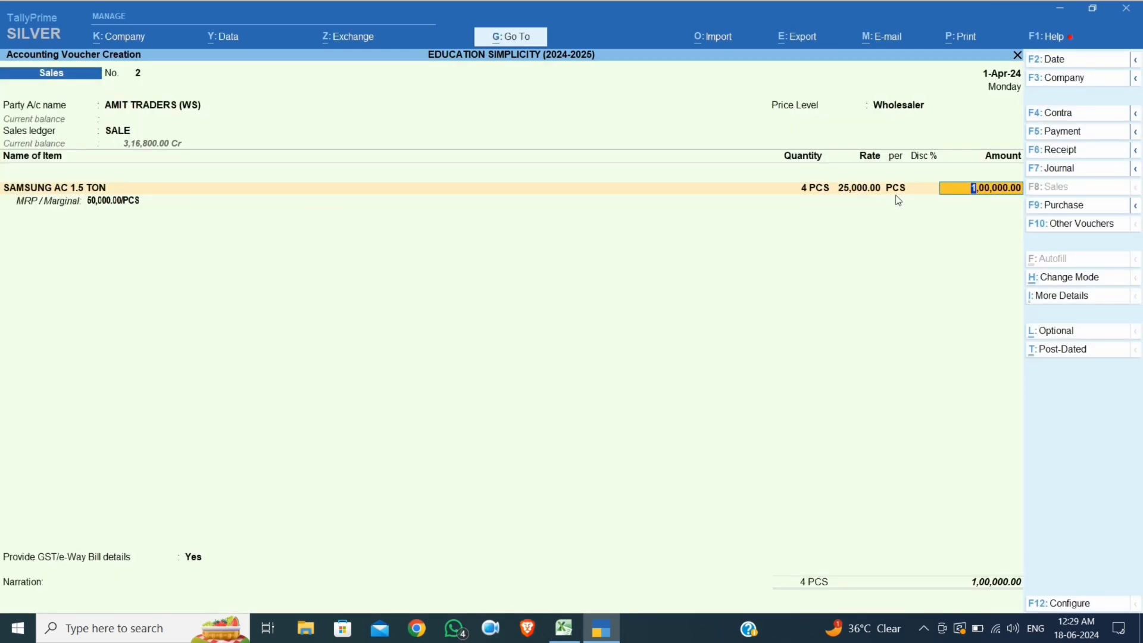
Verify the 25,000 wholesaler rate and the below-5 quantity slab in the Excel chart
{"action": "left_click", "coordinate": [562, 629]}
{"action": "left_click", "coordinate": [597, 279]}
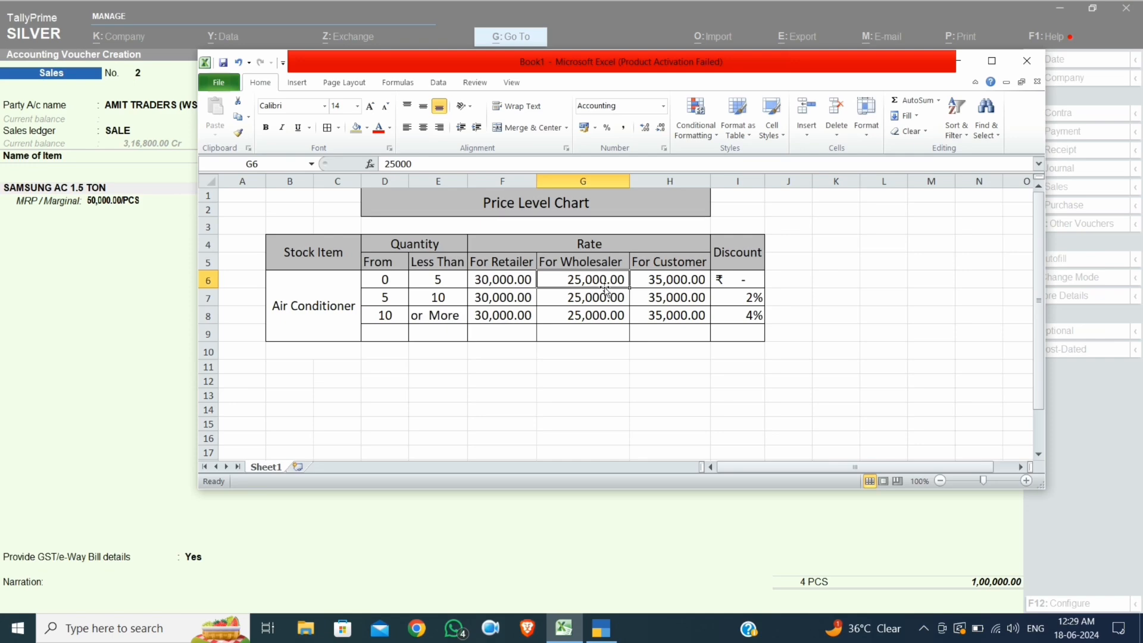
{"action": "left_click", "coordinate": [134, 256]}
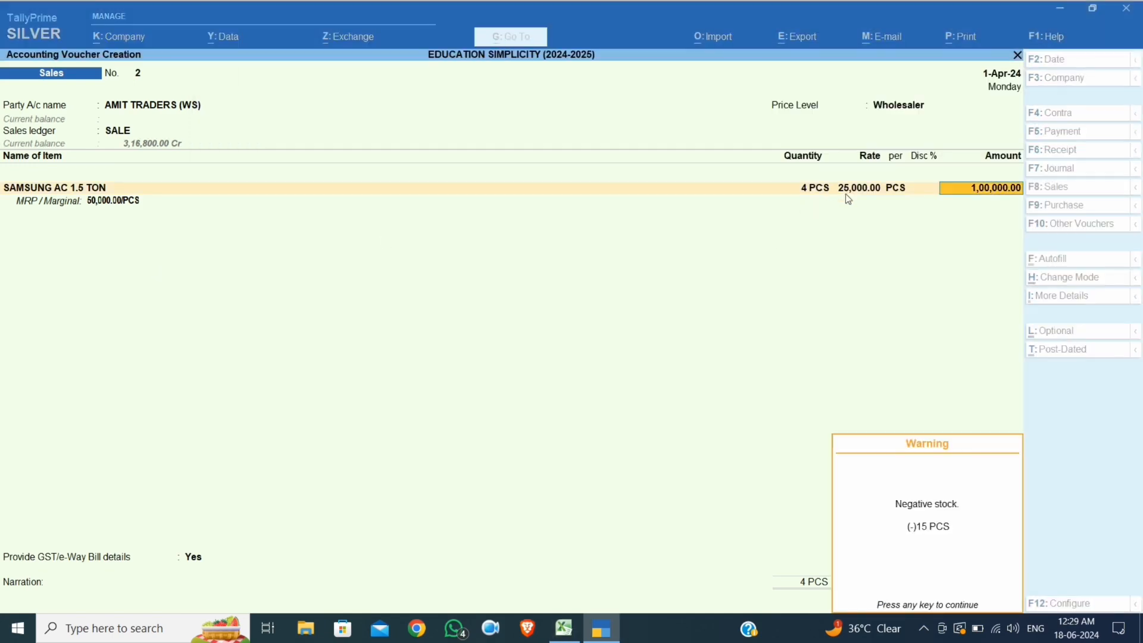
{"action": "key", "text": "Return"}
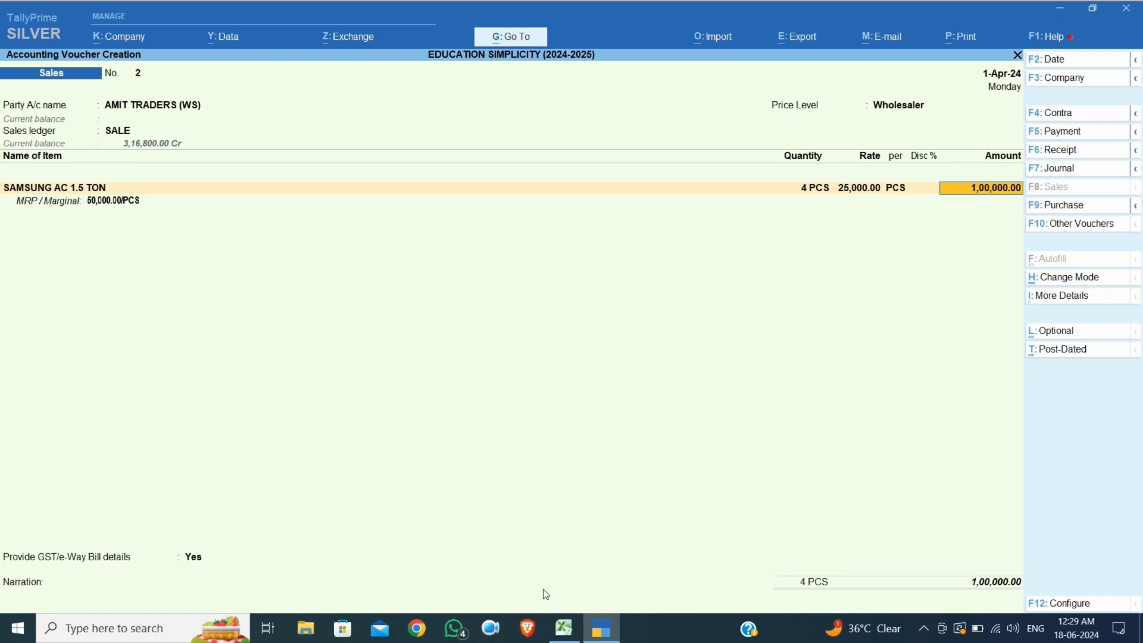
{"action": "left_click", "coordinate": [563, 626]}
{"action": "left_click", "coordinate": [433, 280]}
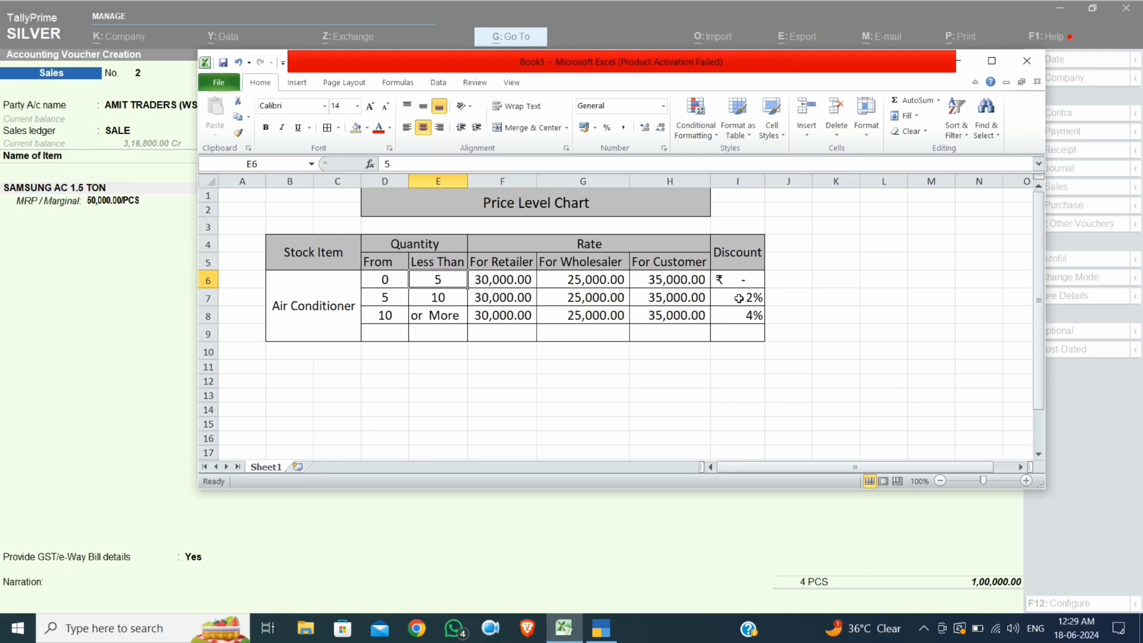
Reopen the SAMSUNG AC 1.5 TON allocation and try 5 PCS for the 2% discount
{"action": "left_click", "coordinate": [90, 288]}
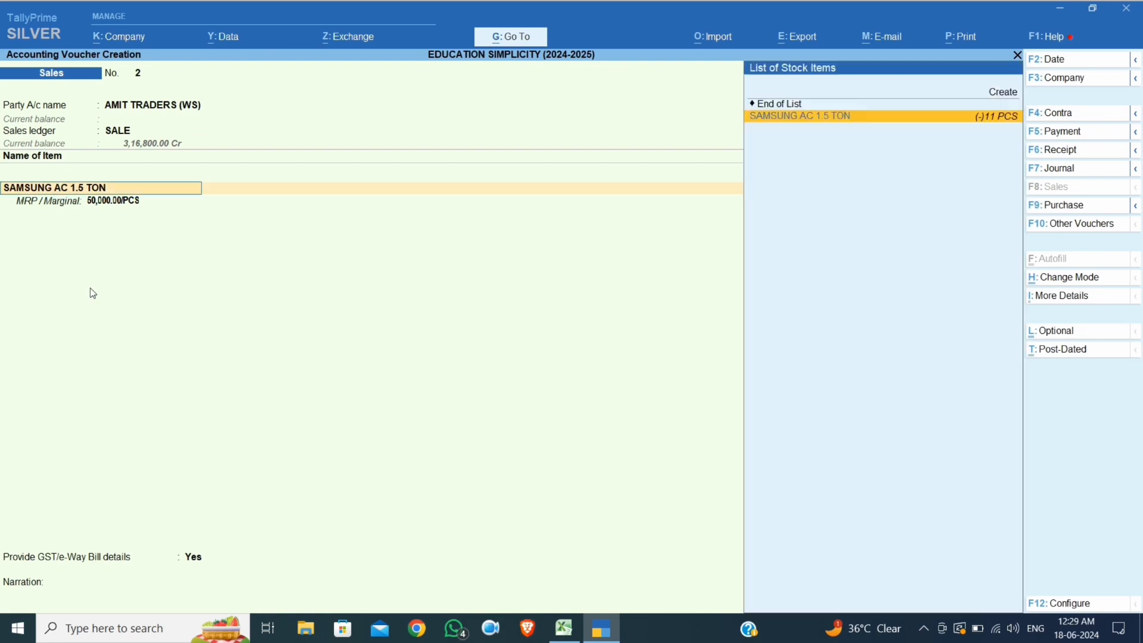
{"action": "key", "text": "Return"}
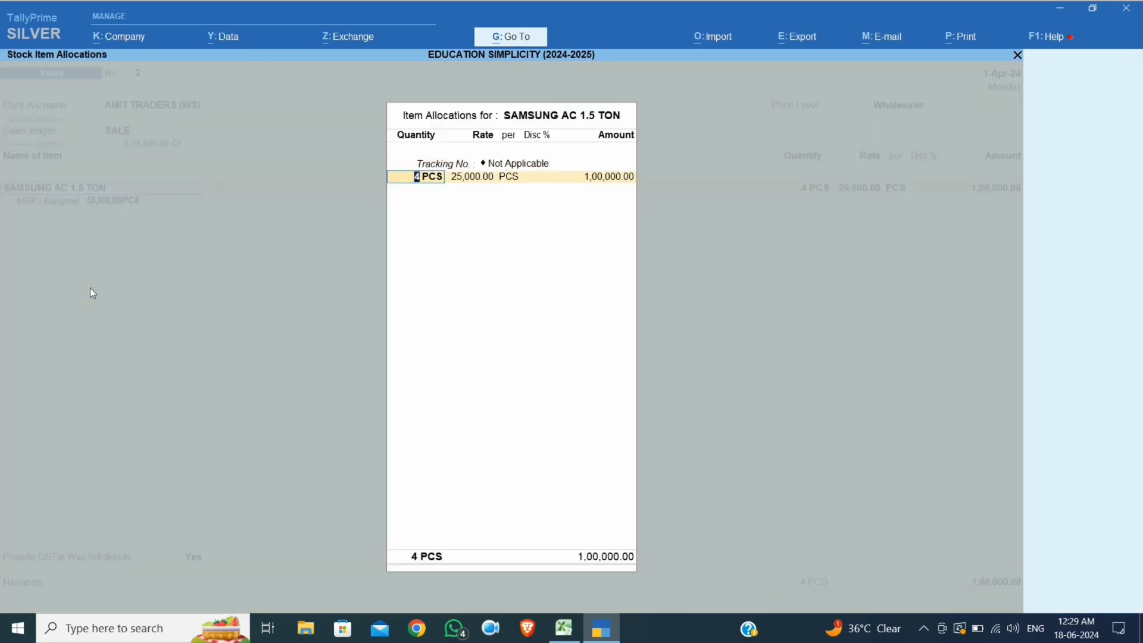
{"action": "type", "text": "5"}
{"action": "key", "text": "Return"}
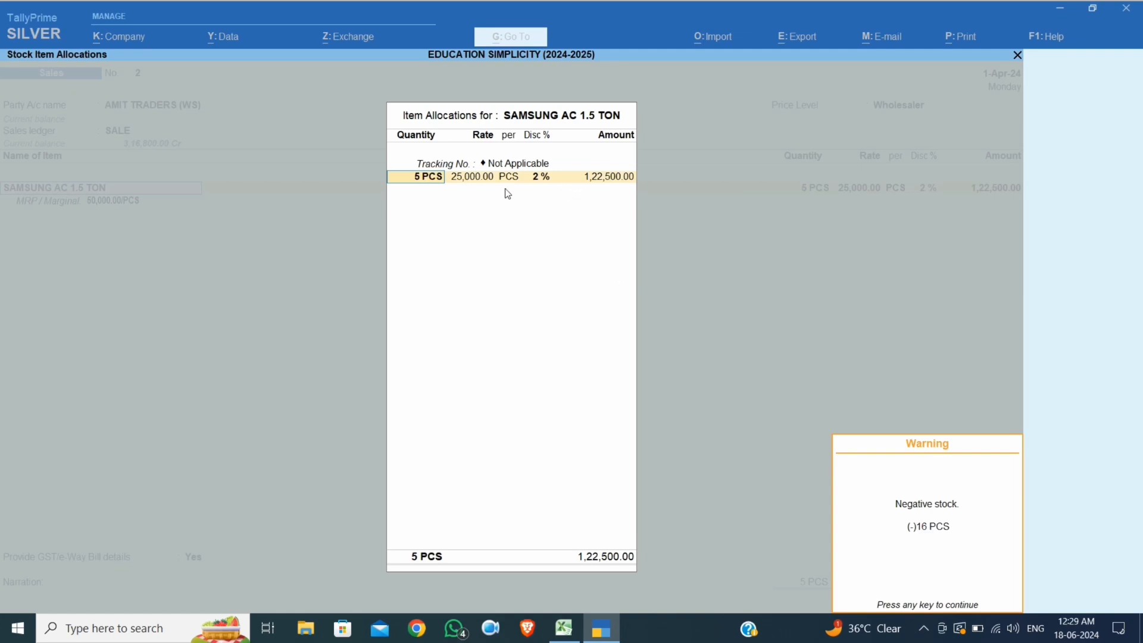
{"action": "key", "text": "Return"}
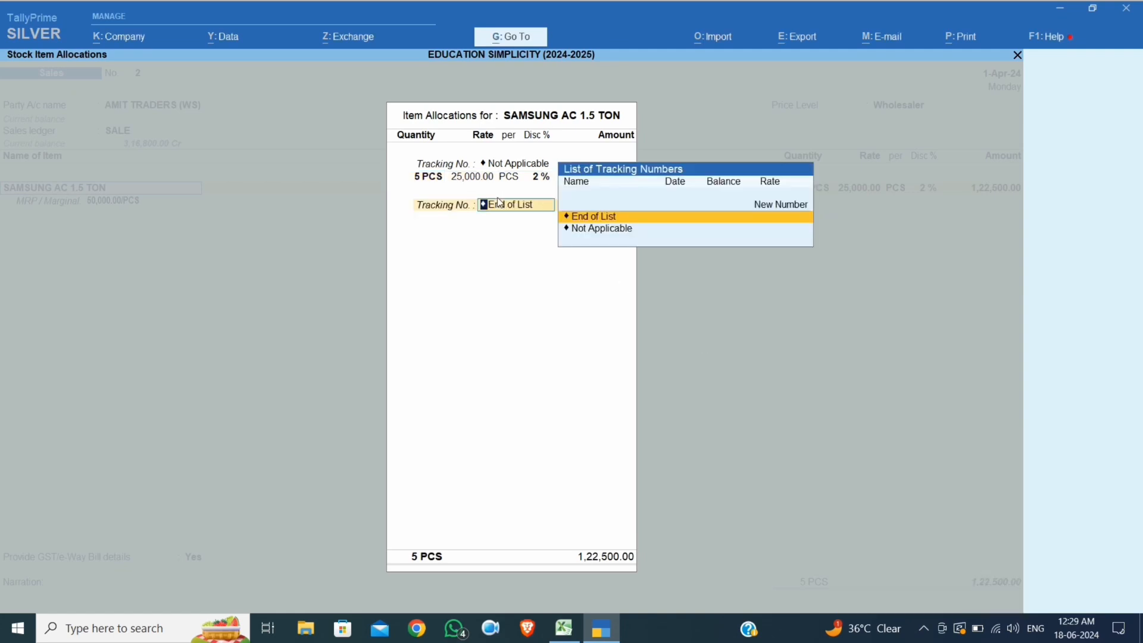
Change the quantity to 7 and check the 5–10 pieces discount in the price chart
{"action": "key", "text": "BackSpace"}
{"action": "key", "text": "BackSpace"}
{"action": "key", "text": "BackSpace"}
{"action": "key", "text": "BackSpace"}
{"action": "key", "text": "BackSpace"}
{"action": "key", "text": "BackSpace"}
{"action": "key", "text": "BackSpace"}
{"action": "key", "text": "Return"}
{"action": "key", "text": "Return"}
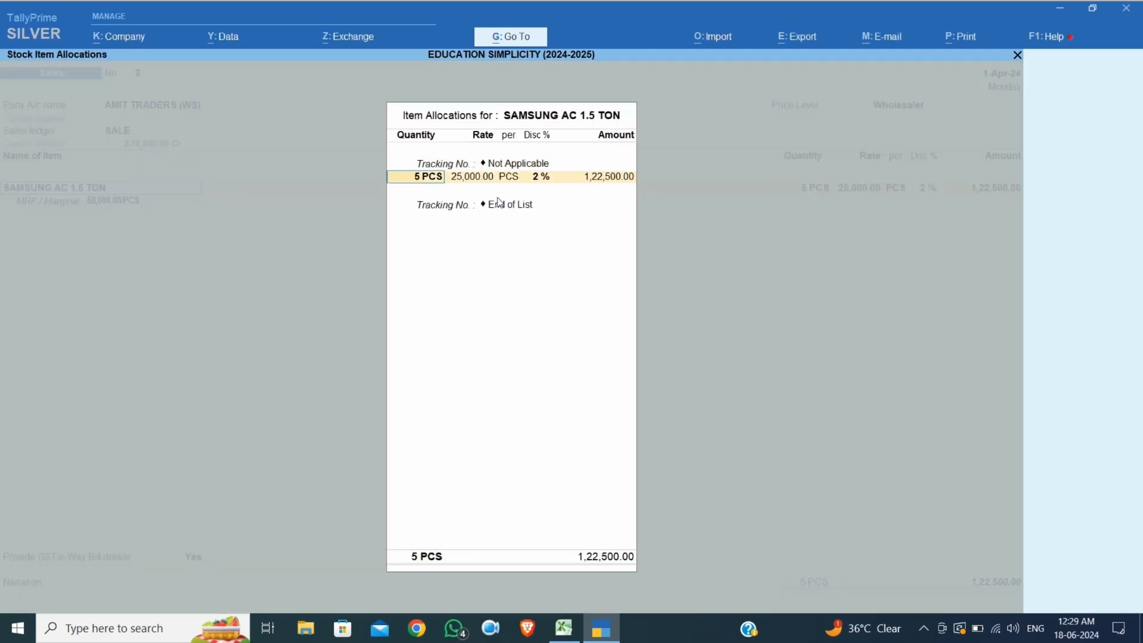
{"action": "type", "text": "7"}
{"action": "key", "text": "Return"}
{"action": "key", "text": "Return"}
{"action": "key", "text": "Return"}
{"action": "key", "text": "Return"}
{"action": "key", "text": "Return"}
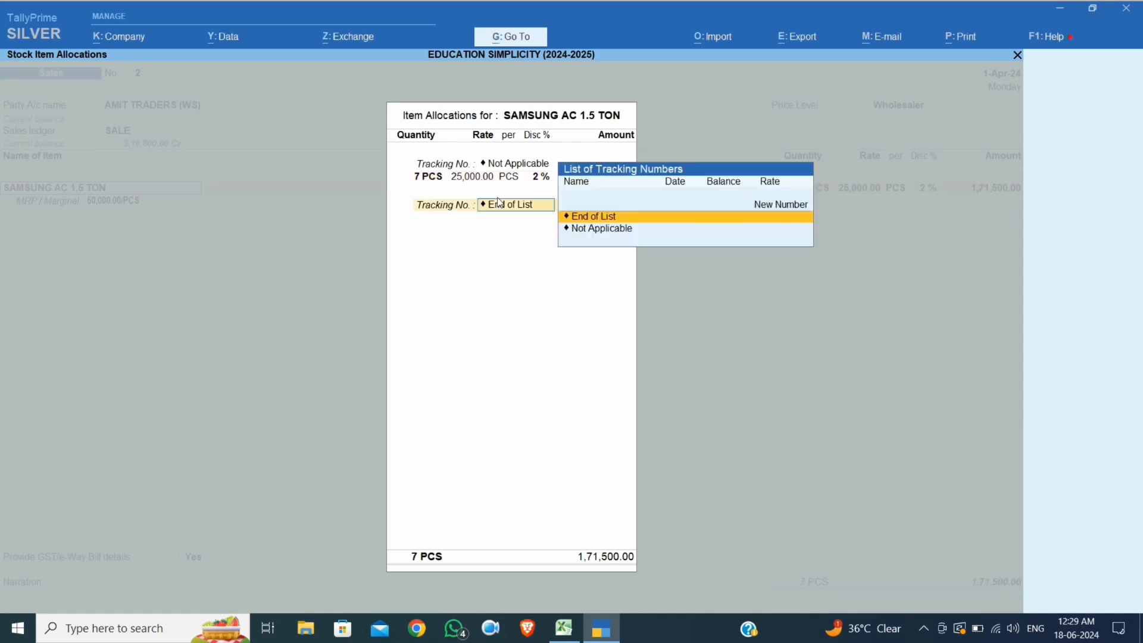
{"action": "left_click", "coordinate": [564, 628]}
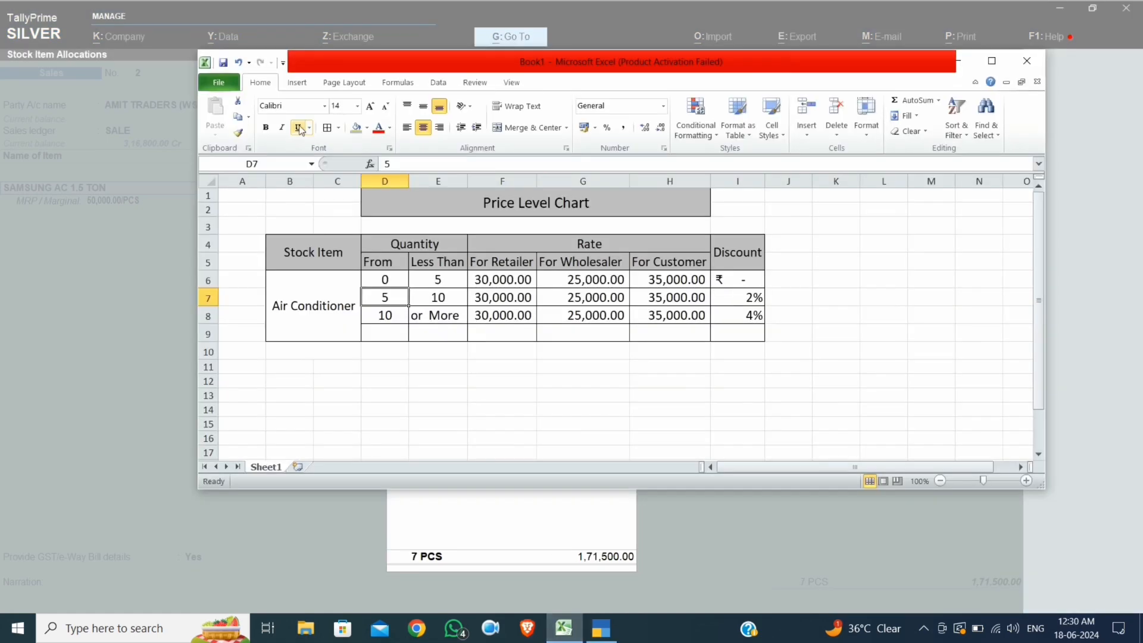
{"action": "left_click", "coordinate": [749, 296]}
{"action": "left_click", "coordinate": [132, 233]}
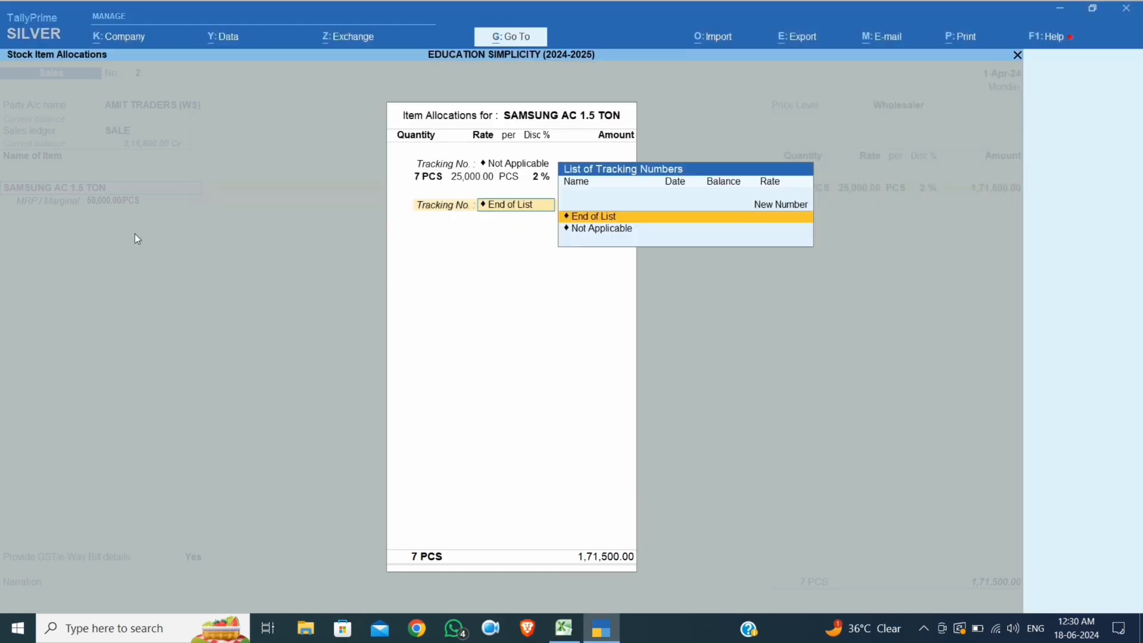
Try 11 PCS for the 4% discount, then settle on 15 PCS
{"action": "key", "text": "BackSpace"}
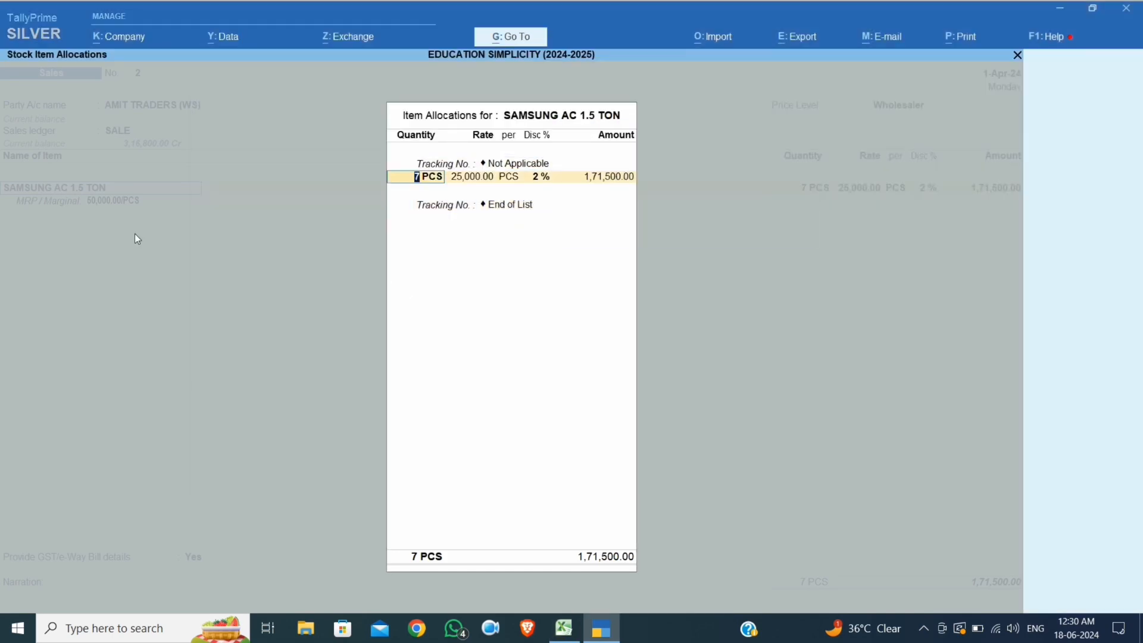
{"action": "type", "text": "11"}
{"action": "key", "text": "Return"}
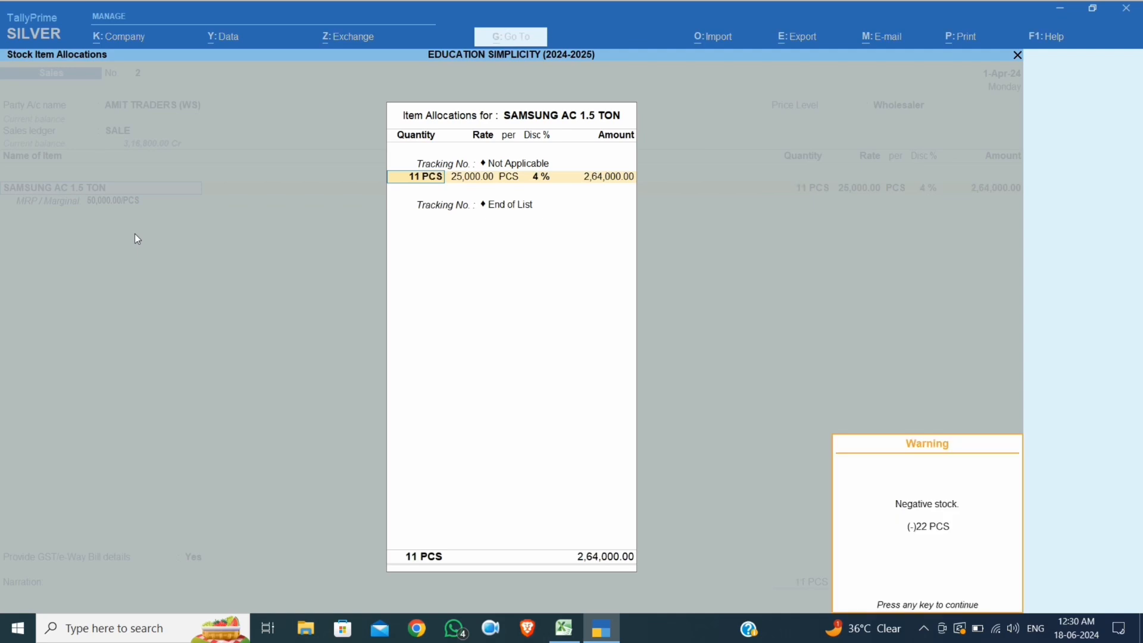
{"action": "key", "text": "Return"}
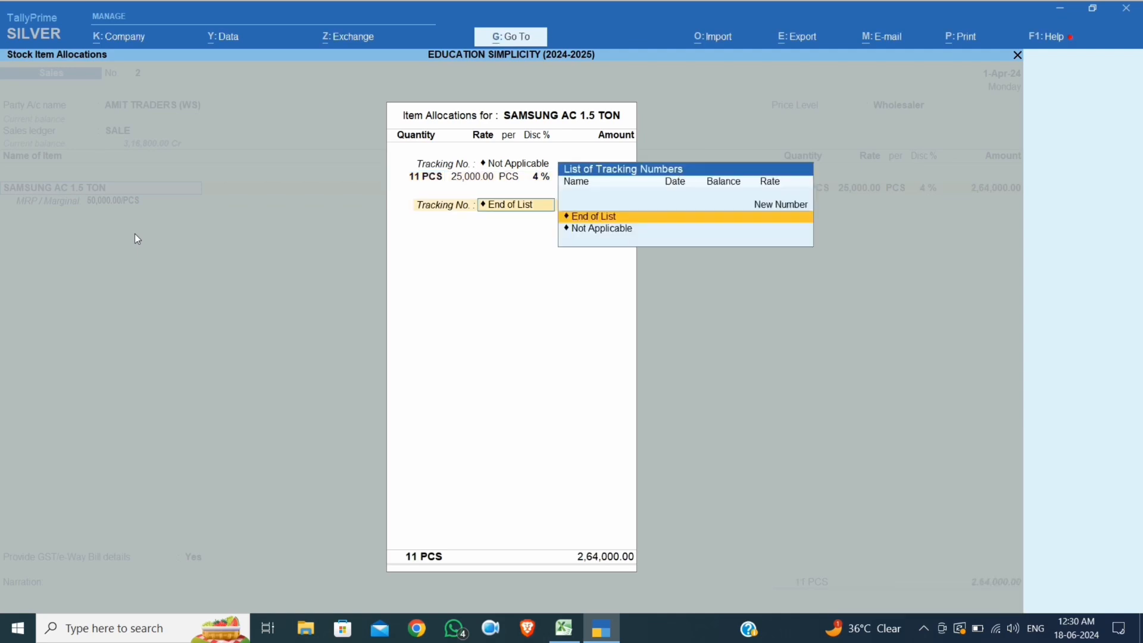
{"action": "key", "text": "BackSpace"}
{"action": "type", "text": "15"}
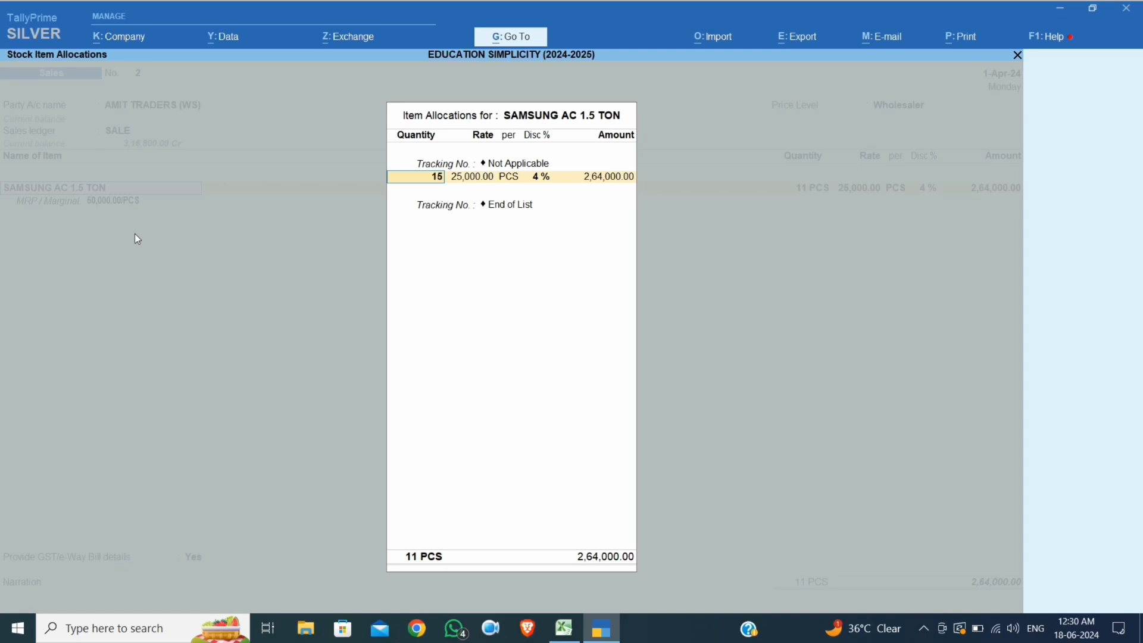
{"action": "key", "text": "Return"}
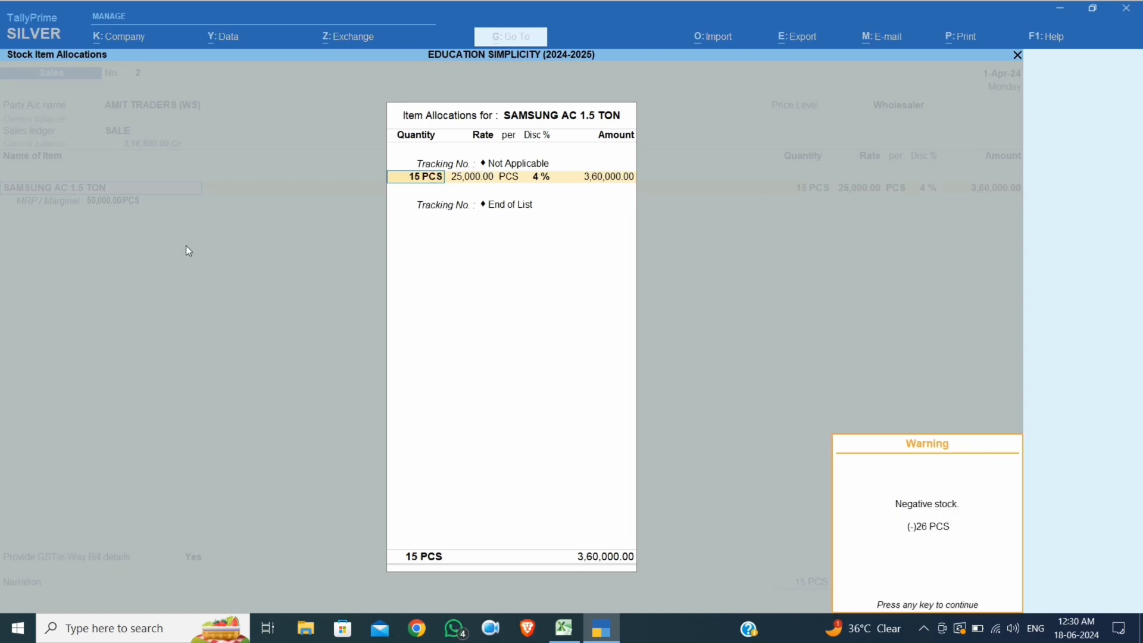
{"action": "key", "text": "Return"}
{"action": "key", "text": "Return"}
Accept the 25,000 rate with 4% discount and taxes, decline e-Way Bill, and save for 4,60,800
{"action": "key", "text": "Return"}
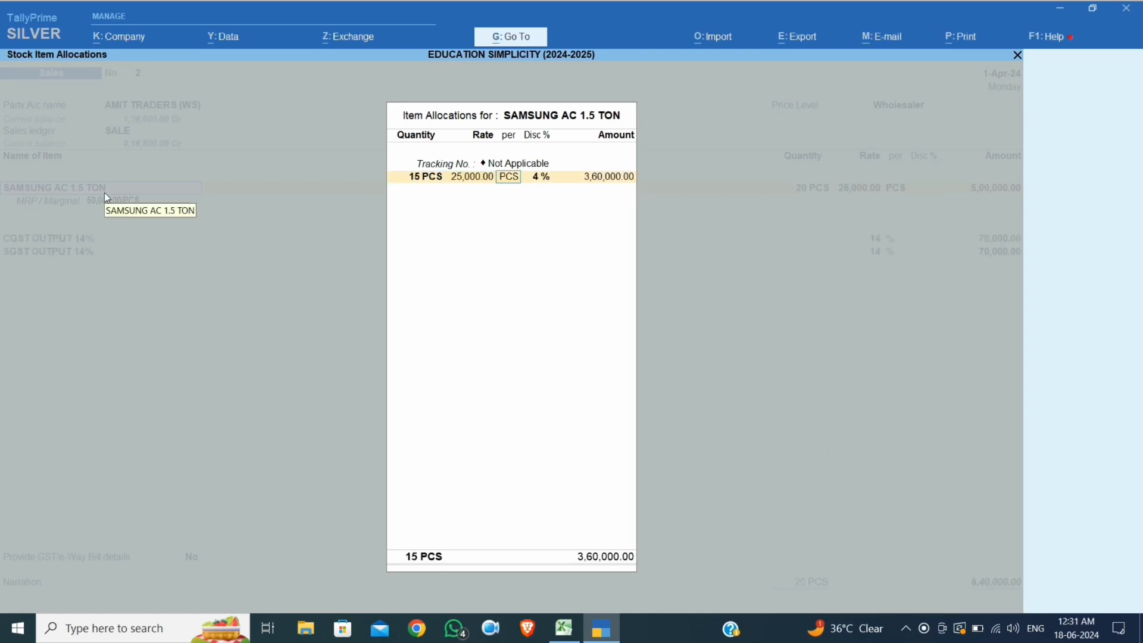
{"action": "key", "text": "Return"}
{"action": "key", "text": "Return"}
{"action": "key", "text": "Return"}
{"action": "key", "text": "Return"}
{"action": "key", "text": "Return"}
{"action": "key", "text": "Return"}
{"action": "key", "text": "Return"}
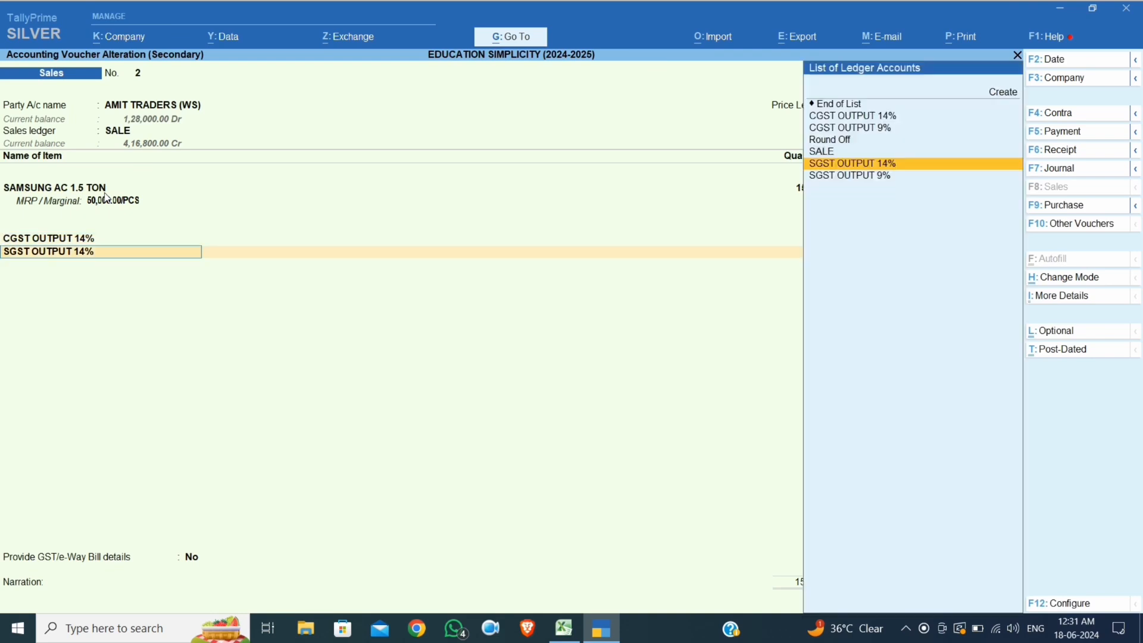
{"action": "key", "text": "Return"}
{"action": "key", "text": "Return"}
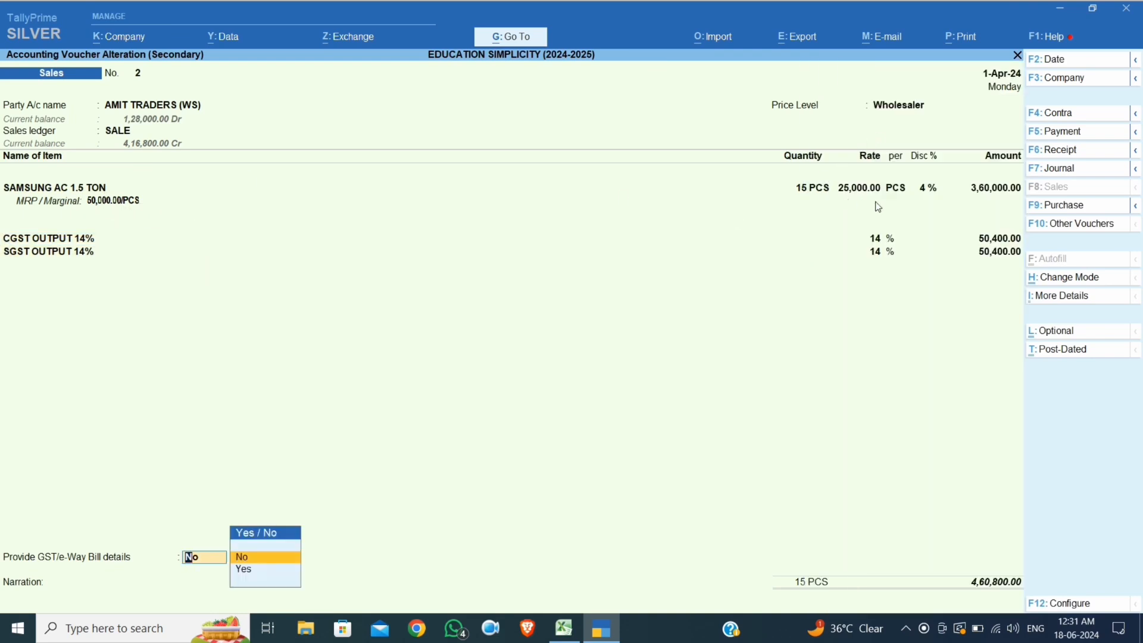
{"action": "key", "text": "Return"}
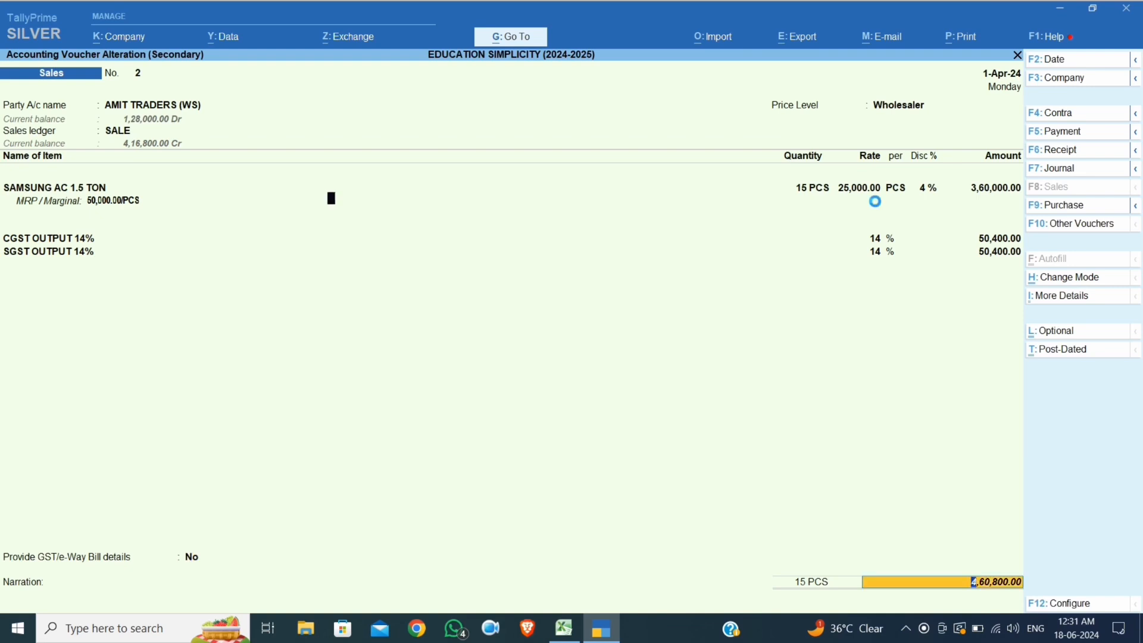
{"action": "key", "text": "Return"}
{"action": "key", "text": "Return"}
{"action": "key", "text": "Return"}
{"action": "key", "text": "Return"}
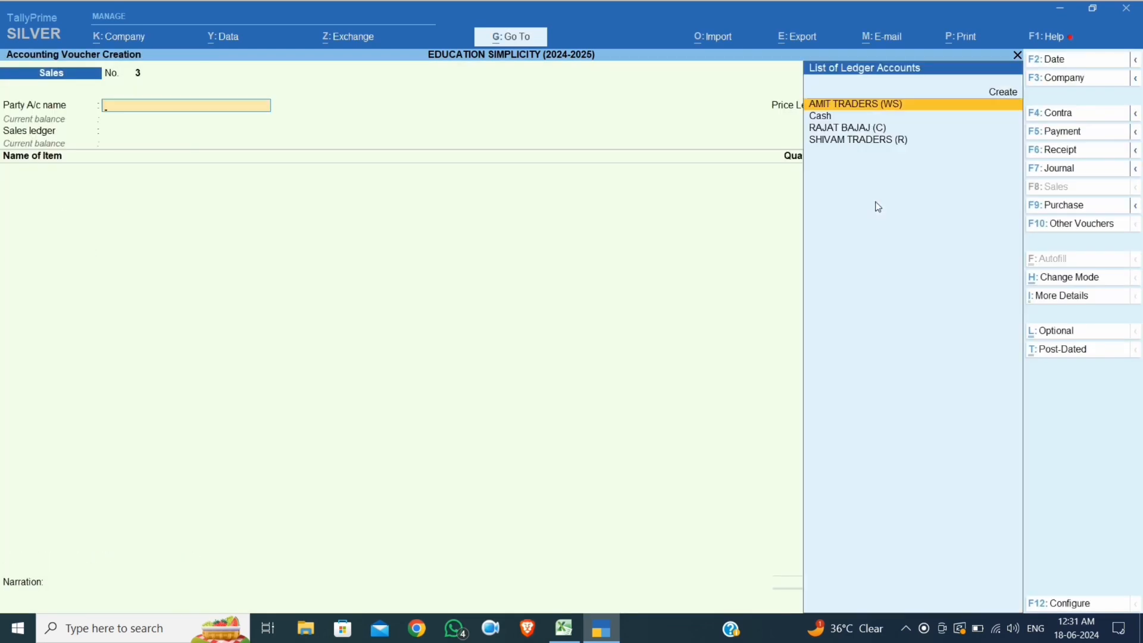
Choose the customer (C) ledger as party and set the Customer price level
{"action": "key", "text": "Down"}
{"action": "key", "text": "Down"}
{"action": "key", "text": "Return"}
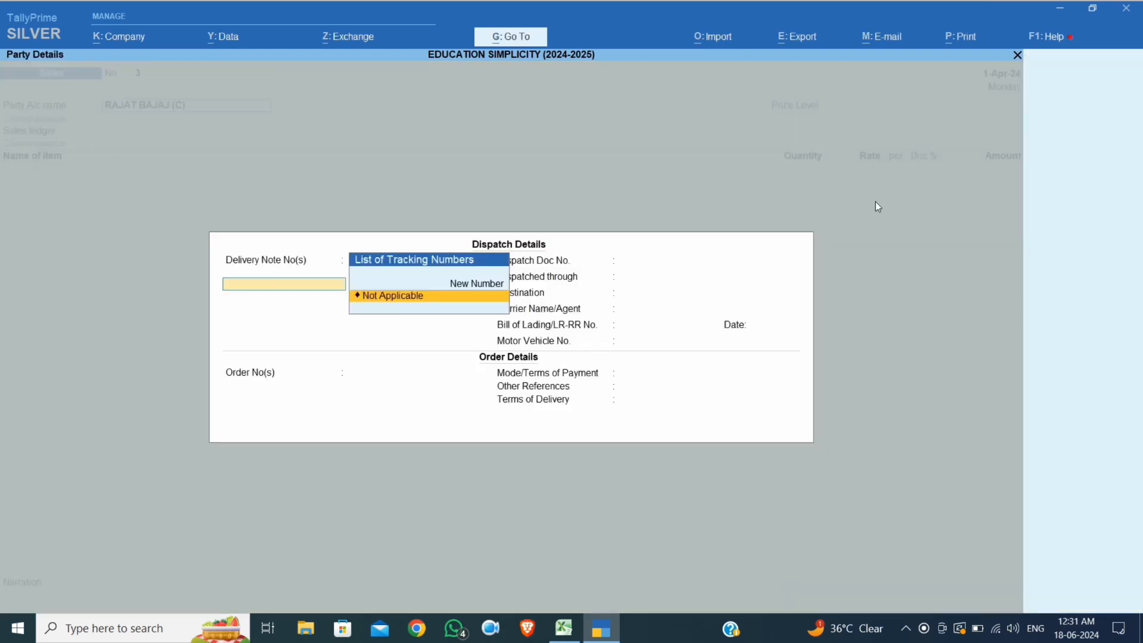
{"action": "key", "text": "ctrl+a"}
{"action": "key", "text": "Return"}
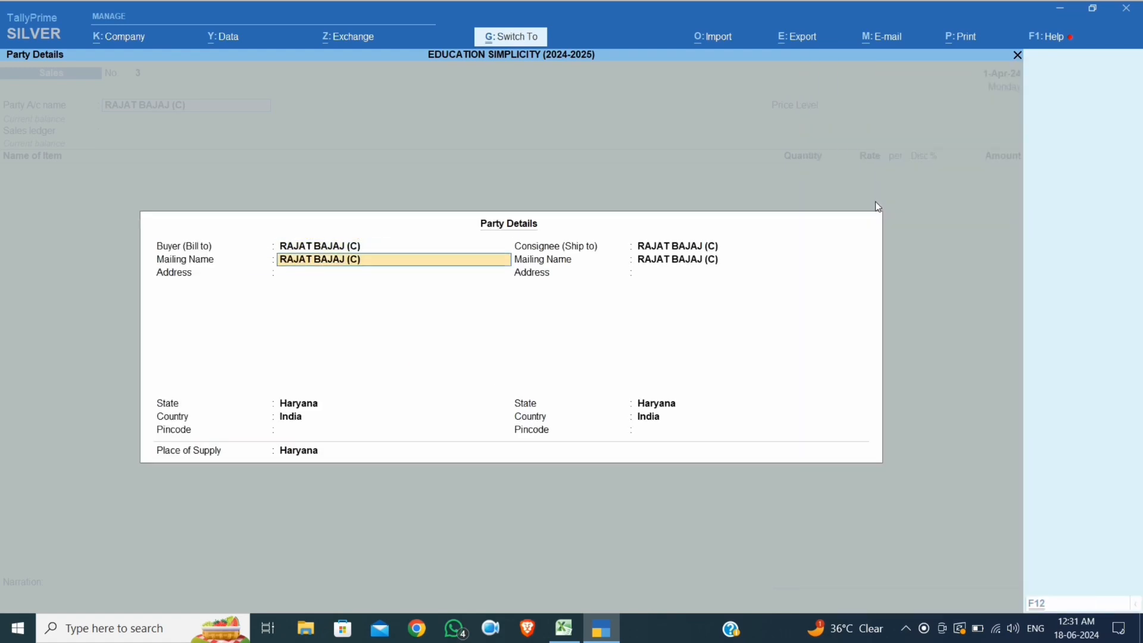
{"action": "key", "text": "ctrl+a"}
{"action": "key", "text": "Down"}
{"action": "key", "text": "Return"}
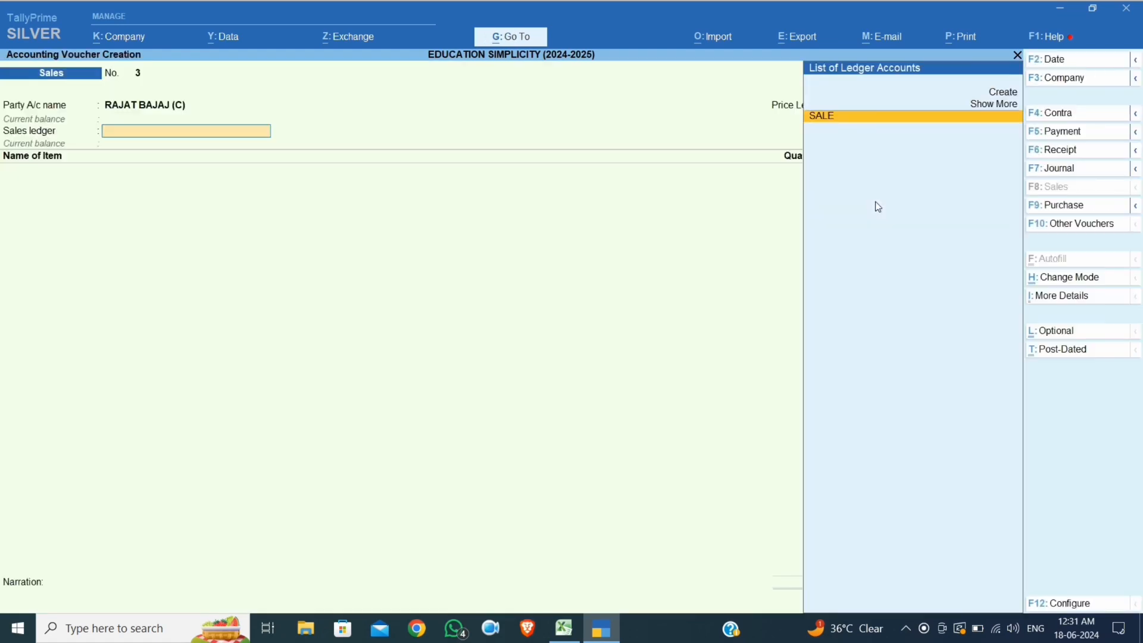
{"action": "key", "text": "Return"}
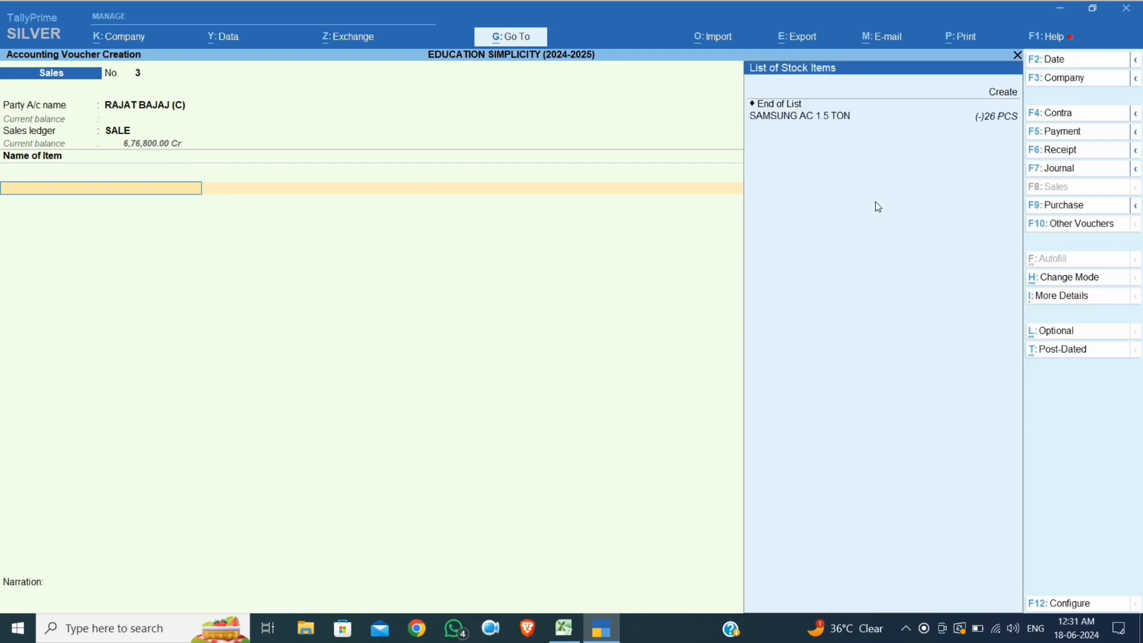
Add SAMSUNG AC 1.5 TON at 4 PCS and confirm the 35,000 customer rate in the chart
{"action": "key", "text": "Down"}
{"action": "key", "text": "Return"}
{"action": "key", "text": "Return"}
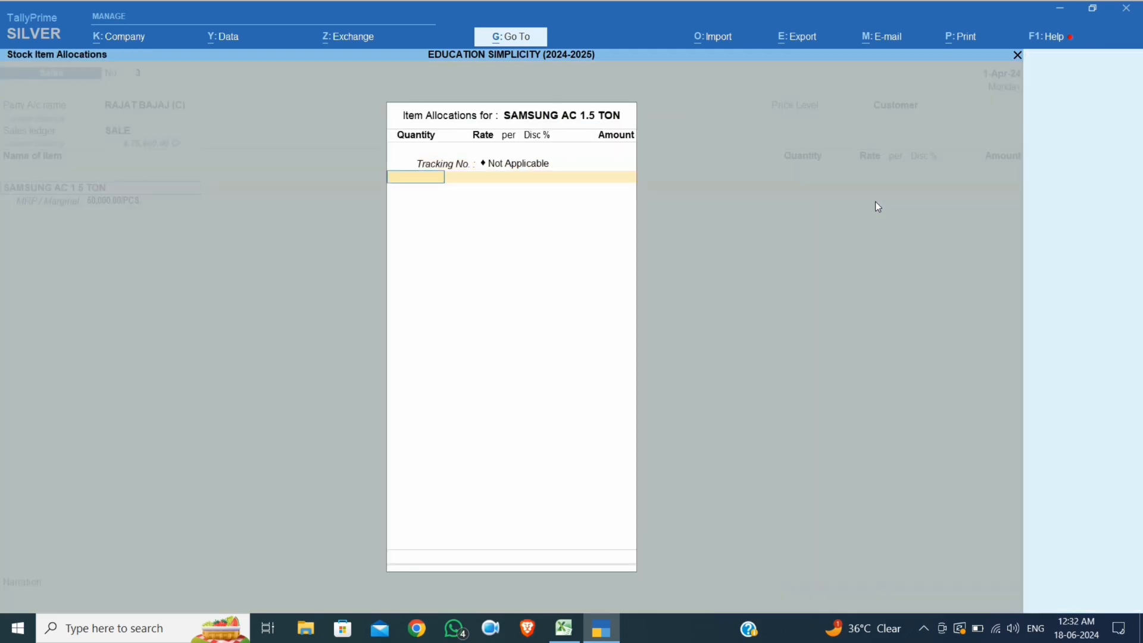
{"action": "type", "text": "4"}
{"action": "key", "text": "Return"}
{"action": "key", "text": "Return"}
{"action": "key", "text": "Return"}
{"action": "key", "text": "Return"}
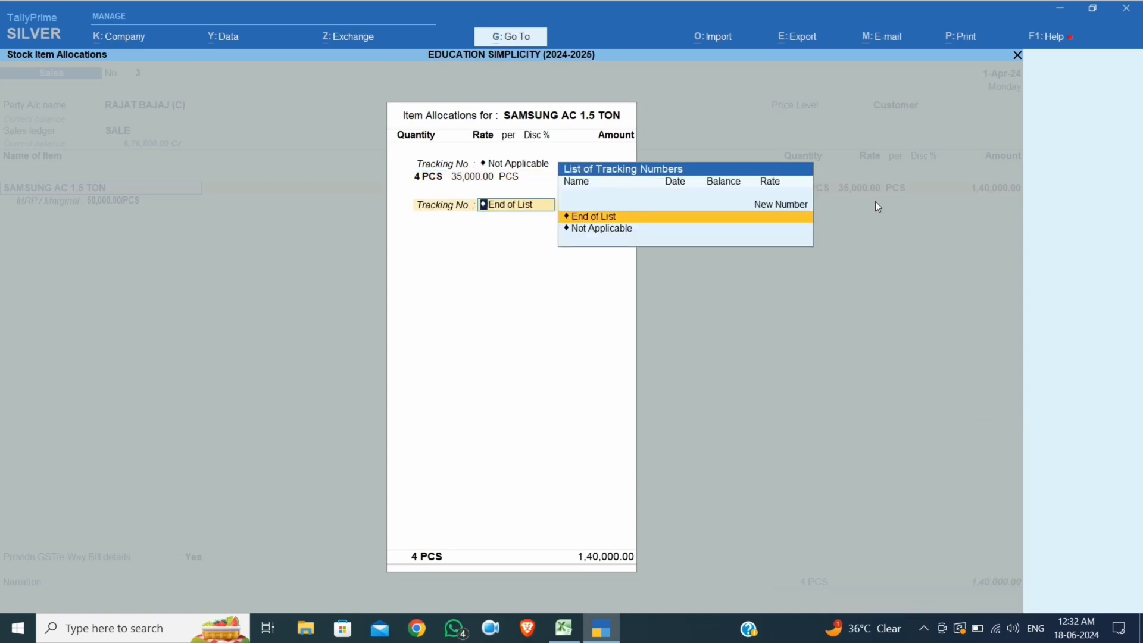
{"action": "key", "text": "Return"}
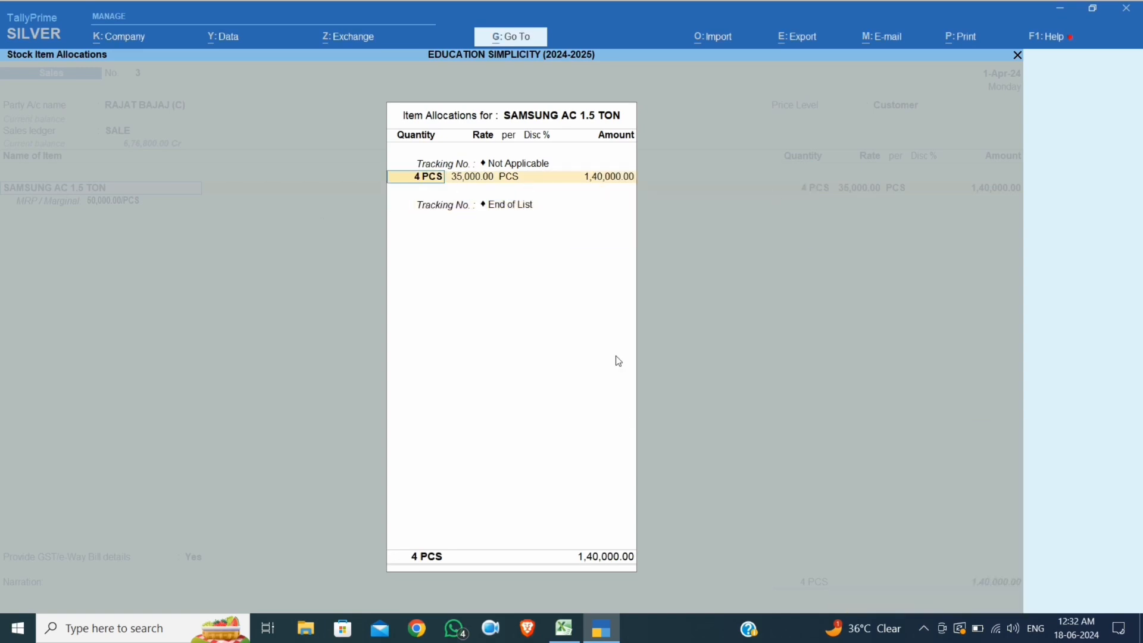
{"action": "left_click", "coordinate": [564, 628]}
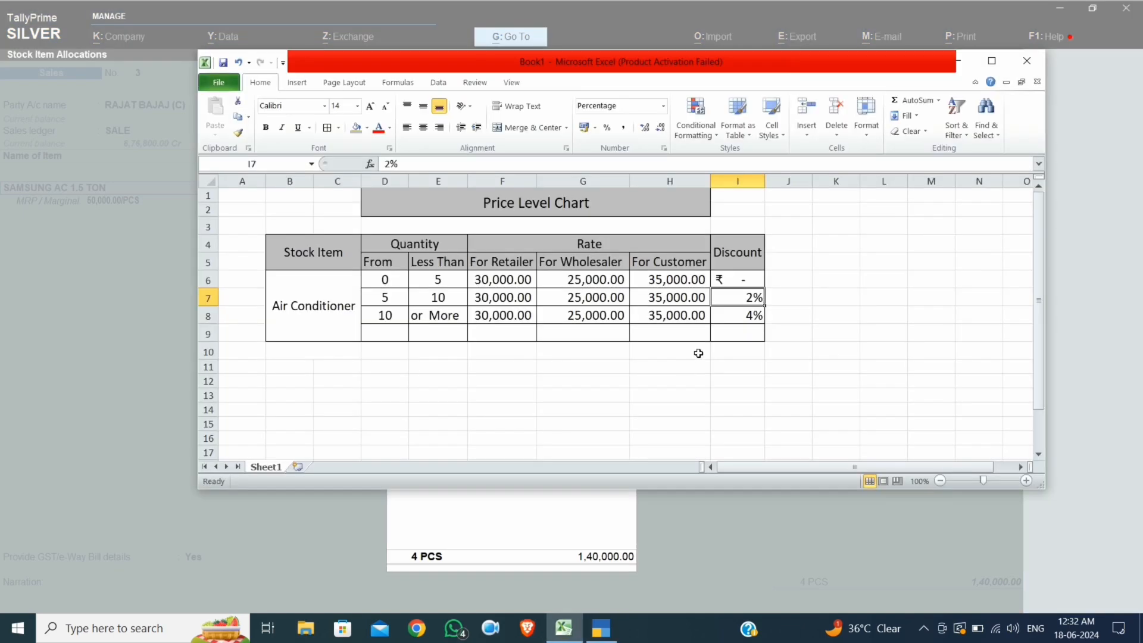
{"action": "left_click", "coordinate": [671, 283]}
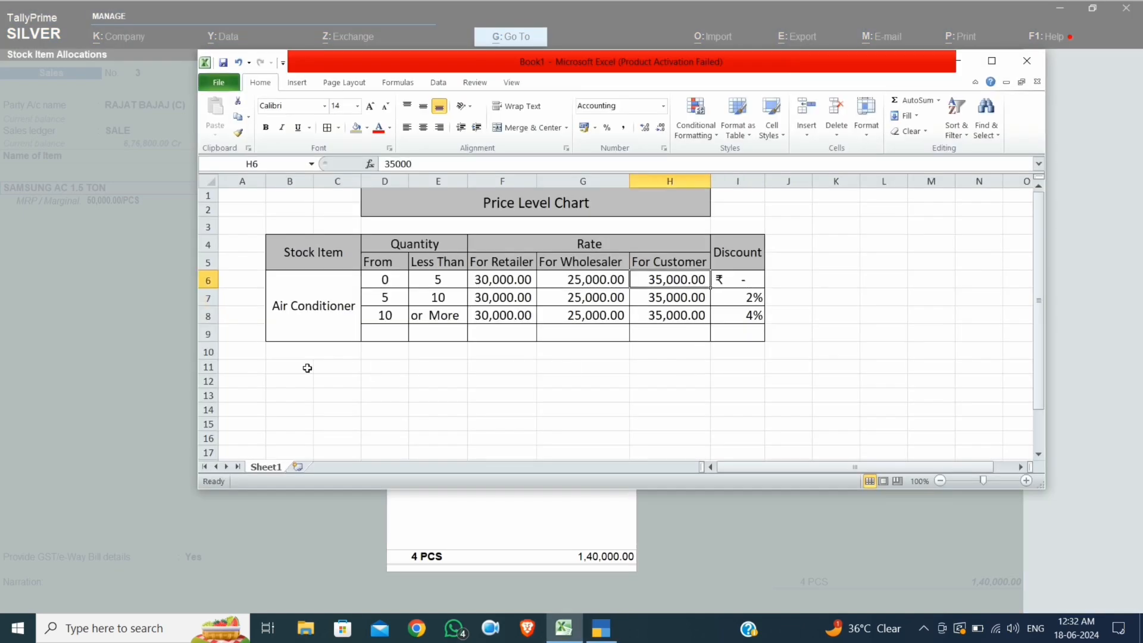
{"action": "left_click", "coordinate": [137, 304]}
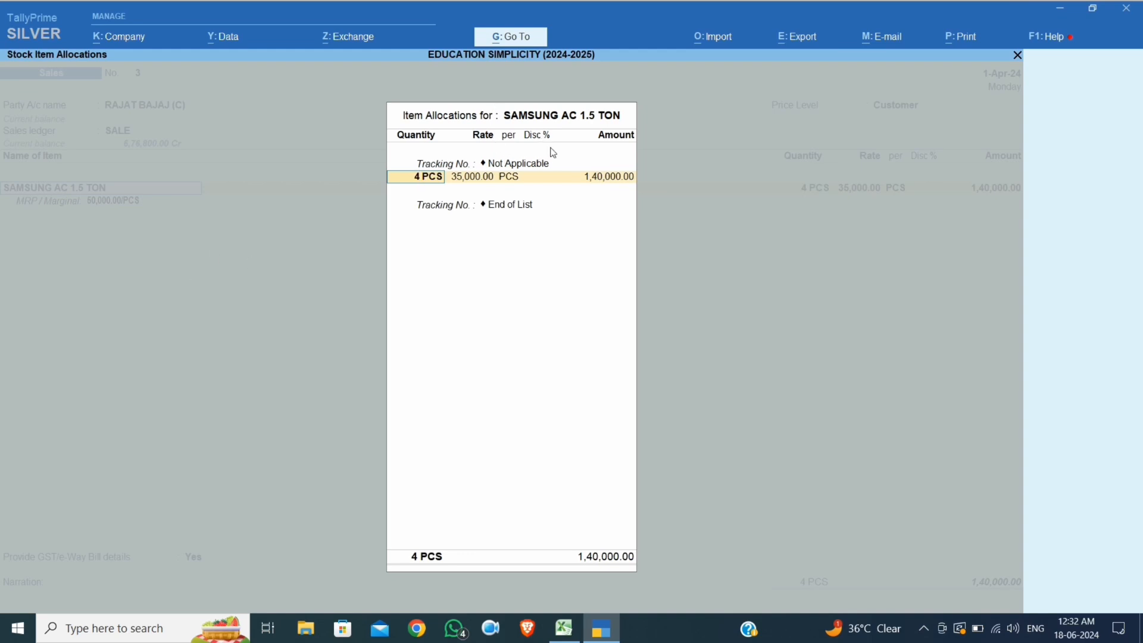
Try quantities 5 and 10 to see the 2% and 4% customer discounts
{"action": "type", "text": "5"}
{"action": "key", "text": "Return"}
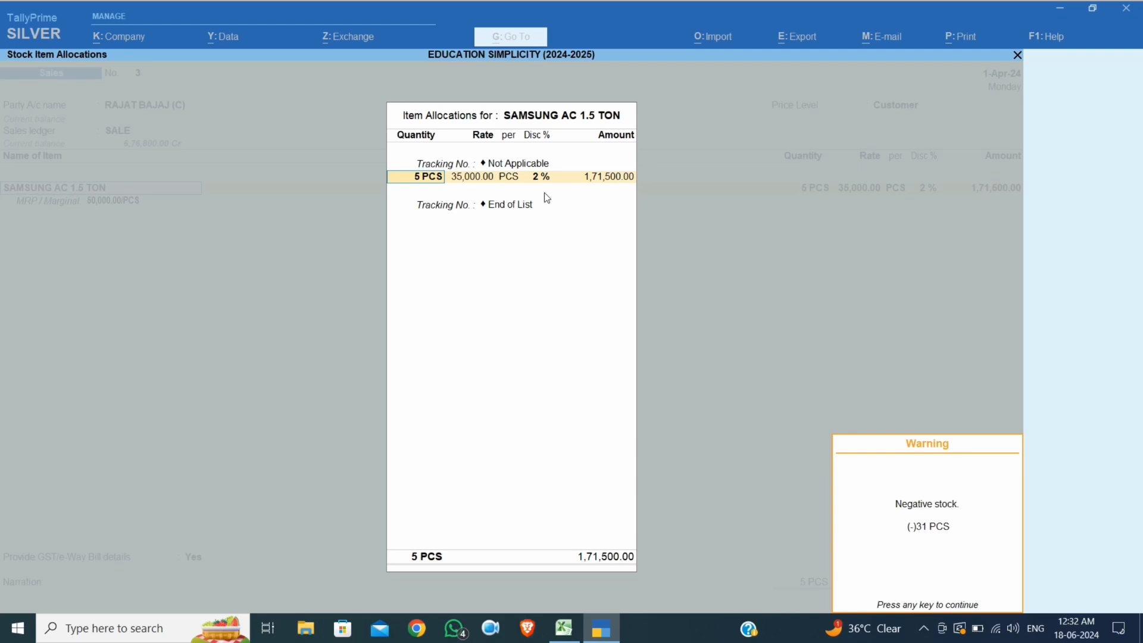
{"action": "key", "text": "Return"}
{"action": "key", "text": "BackSpace"}
{"action": "key", "text": "BackSpace"}
{"action": "key", "text": "Return"}
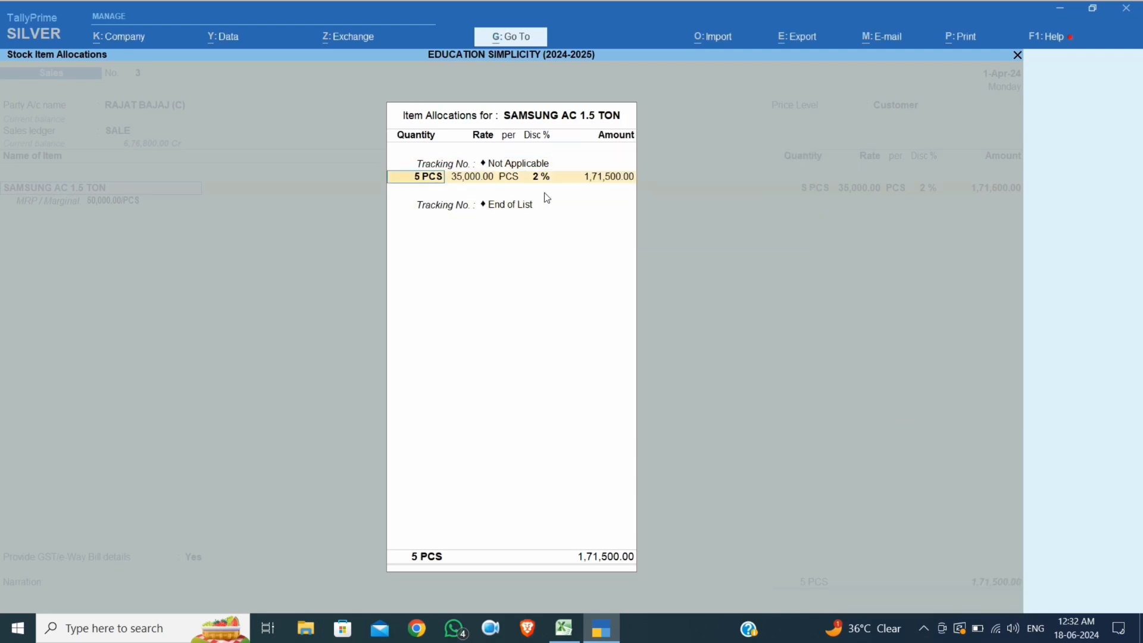
{"action": "type", "text": "10"}
{"action": "key", "text": "Return"}
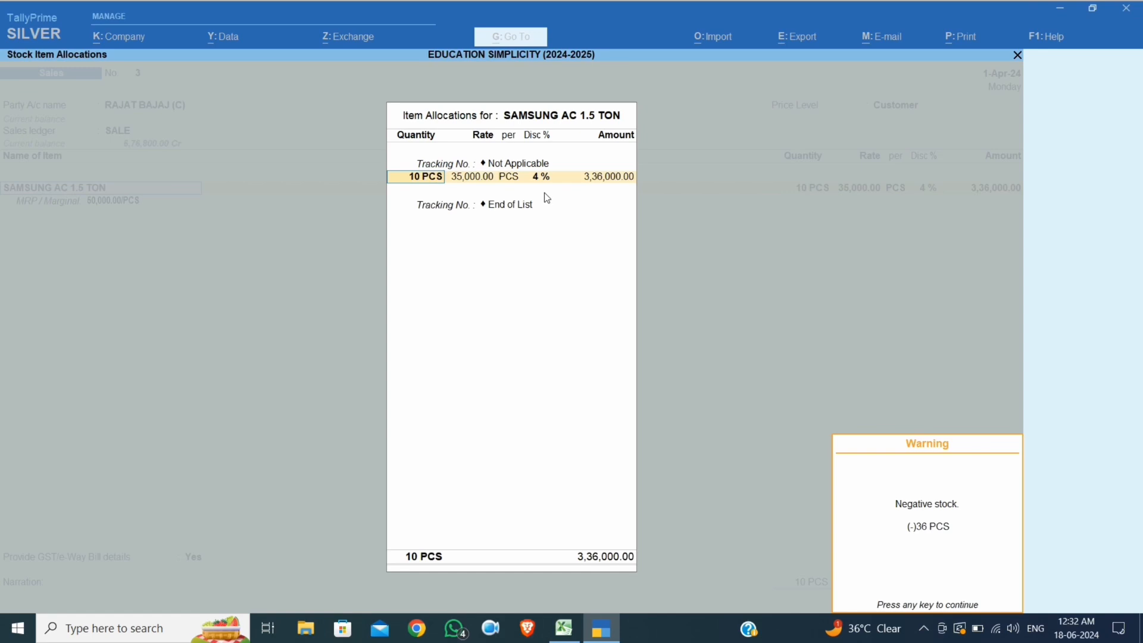
{"action": "key", "text": "Return"}
Revert to 4 PCS and finish the item line at 1,40,000.00
{"action": "key", "text": "BackSpace"}
{"action": "key", "text": "BackSpace"}
{"action": "key", "text": "Return"}
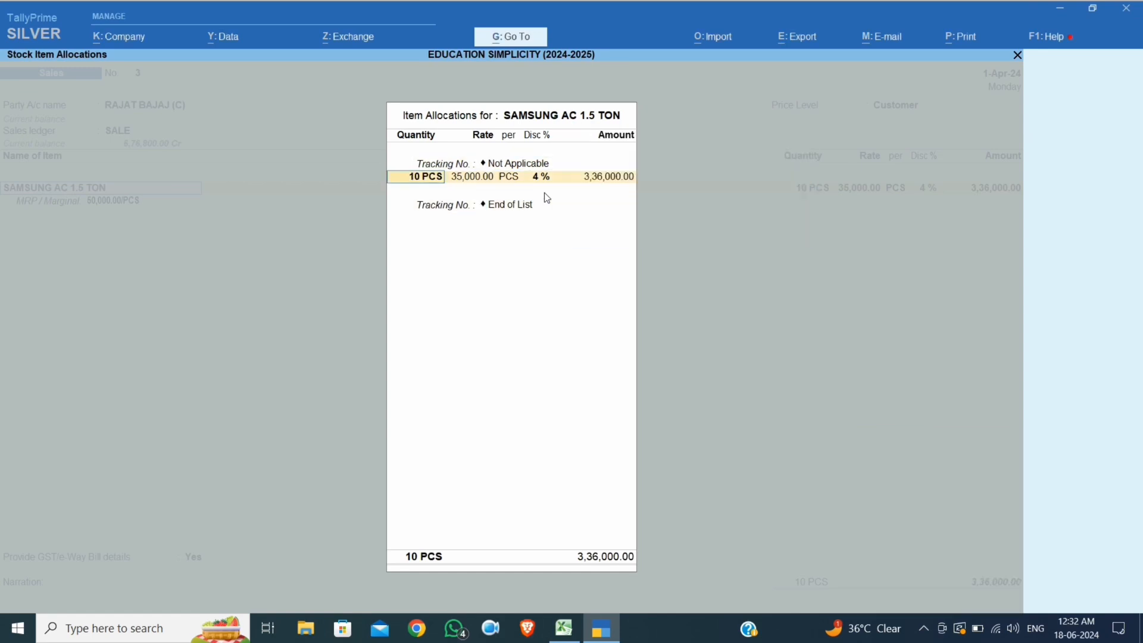
{"action": "type", "text": "4"}
{"action": "key", "text": "Return"}
{"action": "key", "text": "Return"}
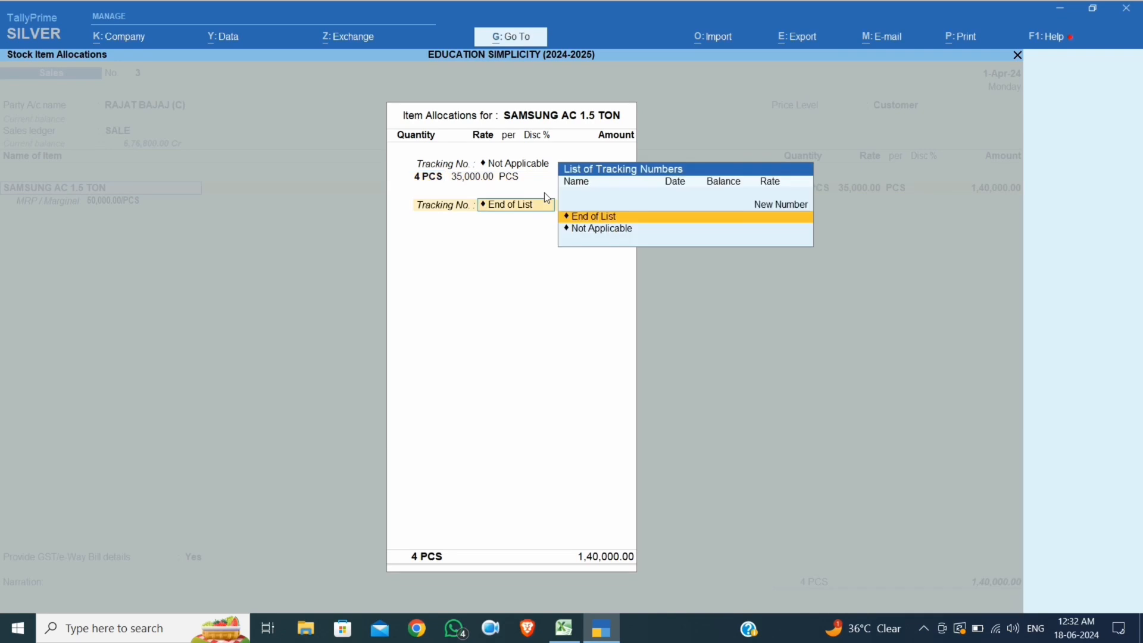
{"action": "key", "text": "Return"}
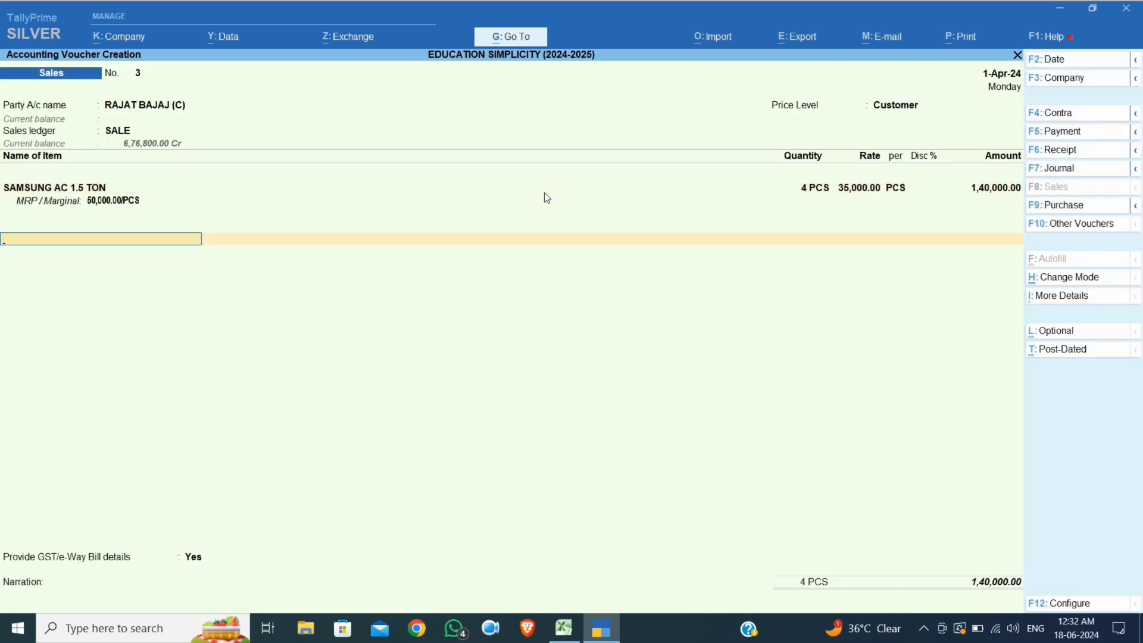
Add the CGST OUTPUT 14% and SGST OUTPUT 14% ledgers to the voucher
{"action": "type", "text": "cgs"}
{"action": "key", "text": "Return"}
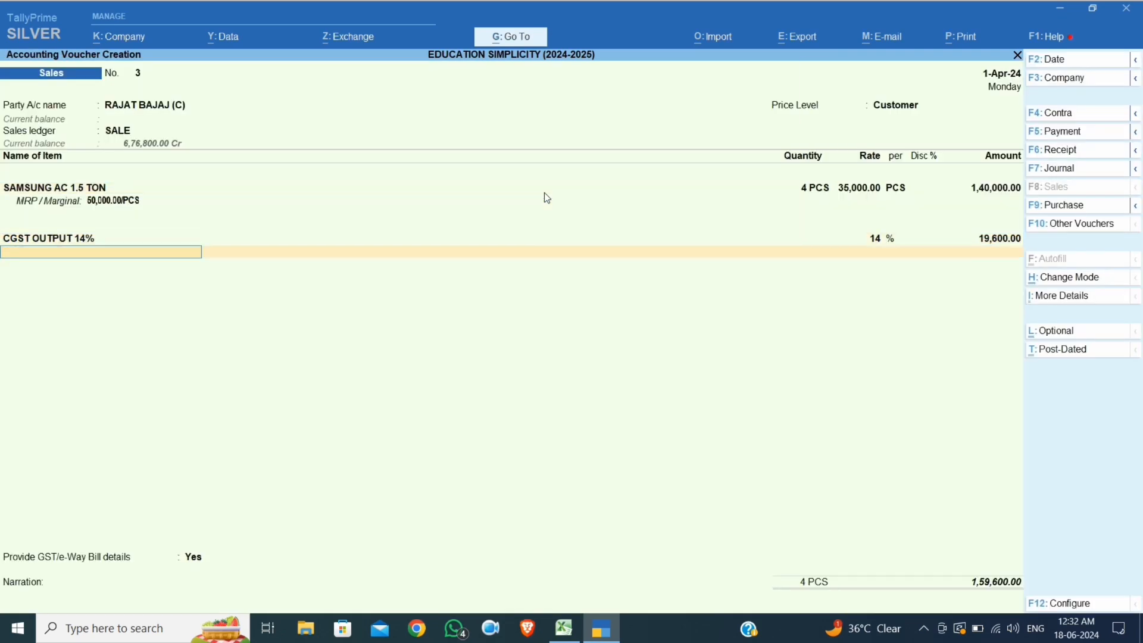
{"action": "type", "text": "sgs"}
{"action": "key", "text": "Return"}
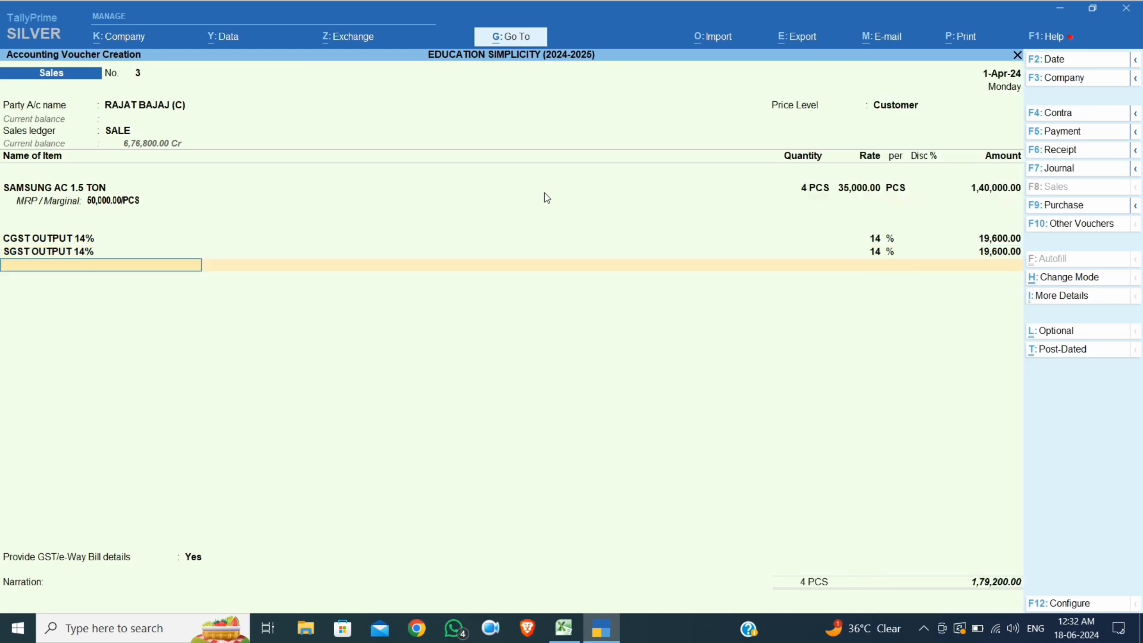
{"action": "key", "text": "Return"}
Decline e-Way Bill details, accept the New Ref bill-wise entry, and save the 1,79,200 voucher
{"action": "type", "text": "n"}
{"action": "key", "text": "Return"}
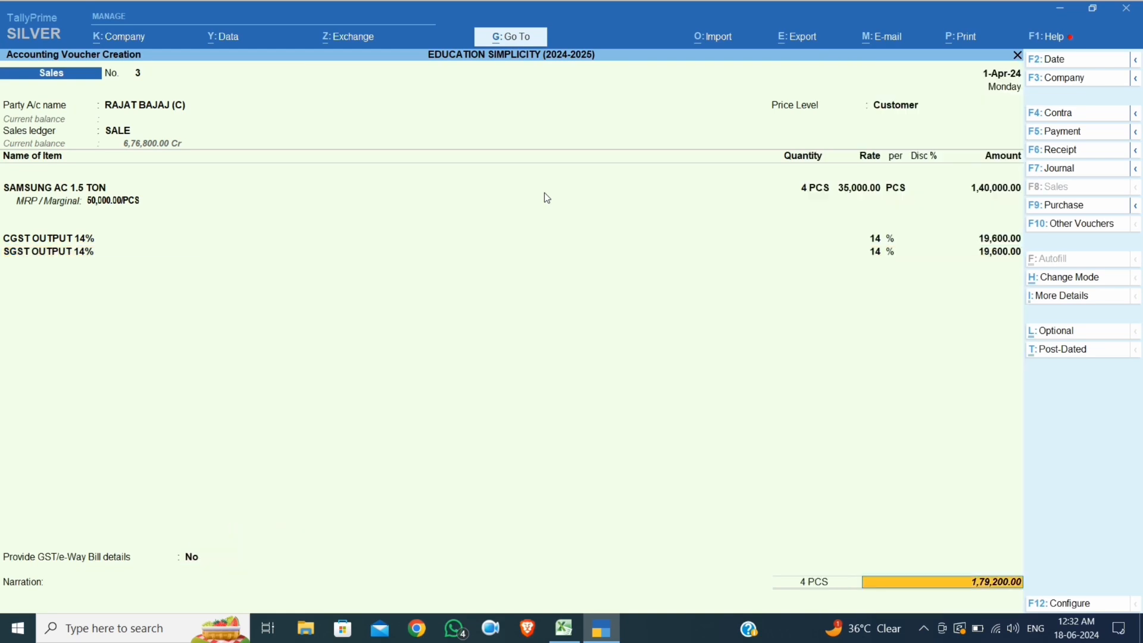
{"action": "key", "text": "Return"}
{"action": "key", "text": "Return"}
{"action": "key", "text": "Return"}
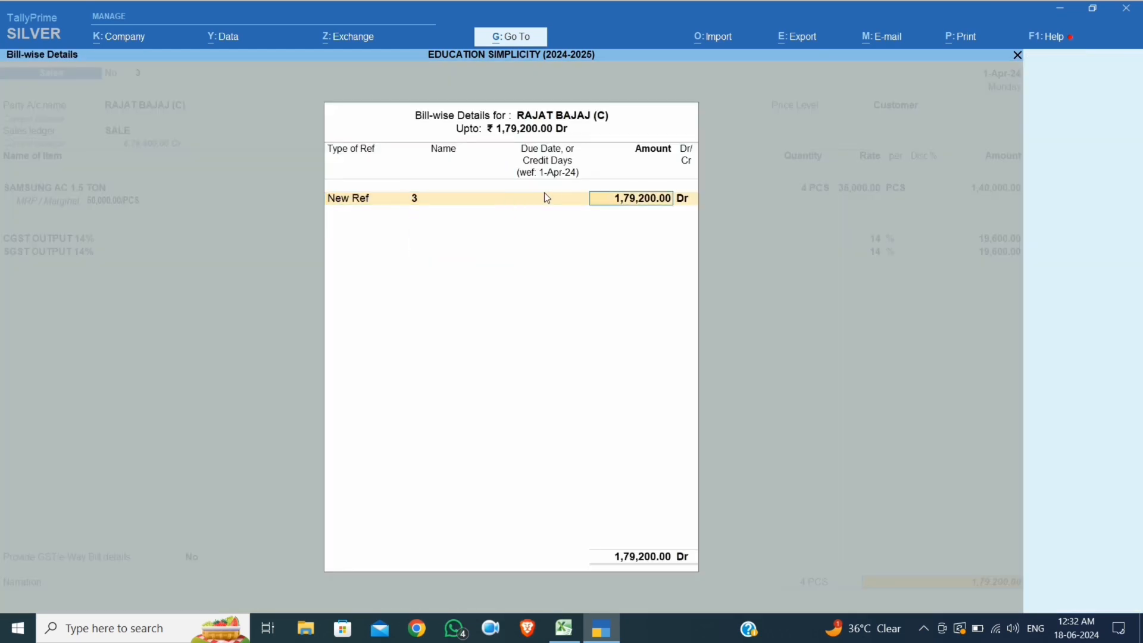
{"action": "key", "text": "Return"}
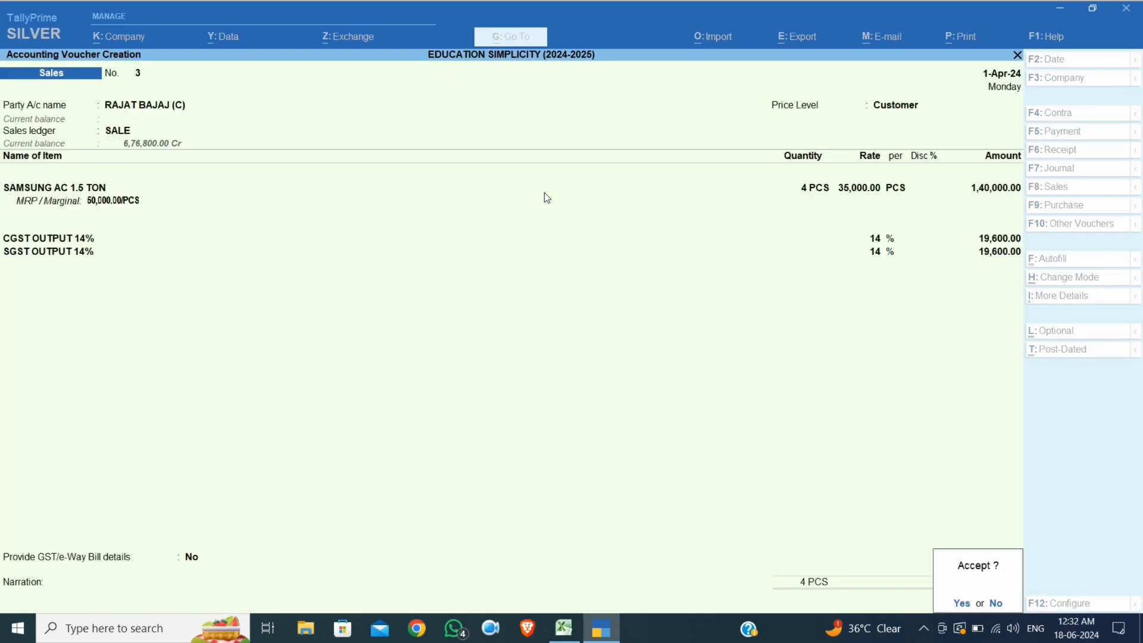
{"action": "key", "text": "Return"}
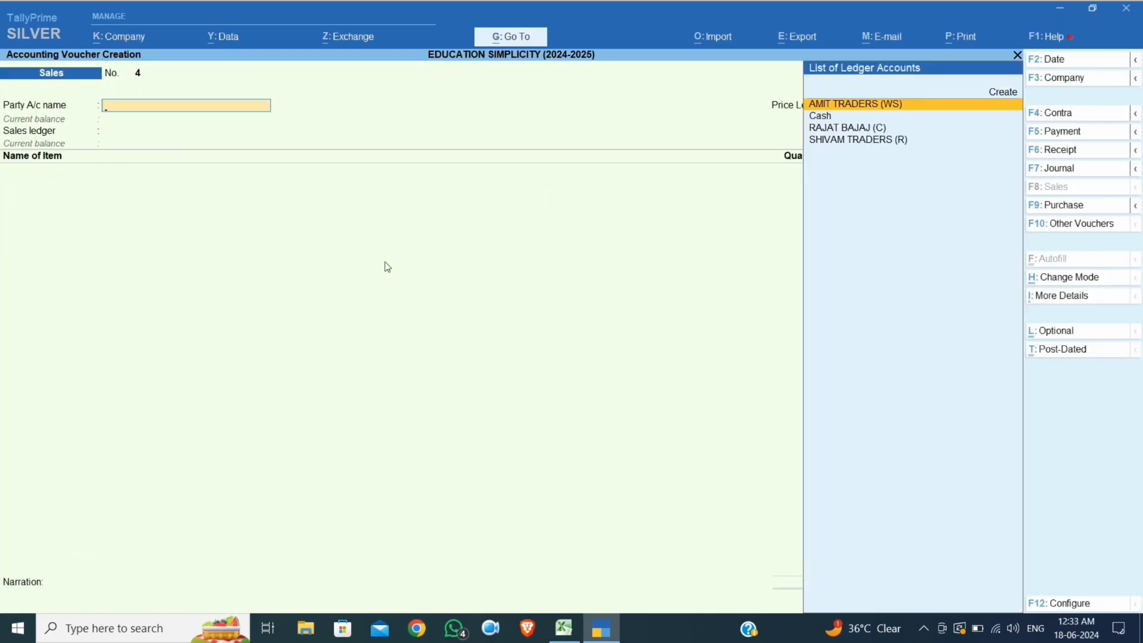
{"action": "key", "text": "Escape"}
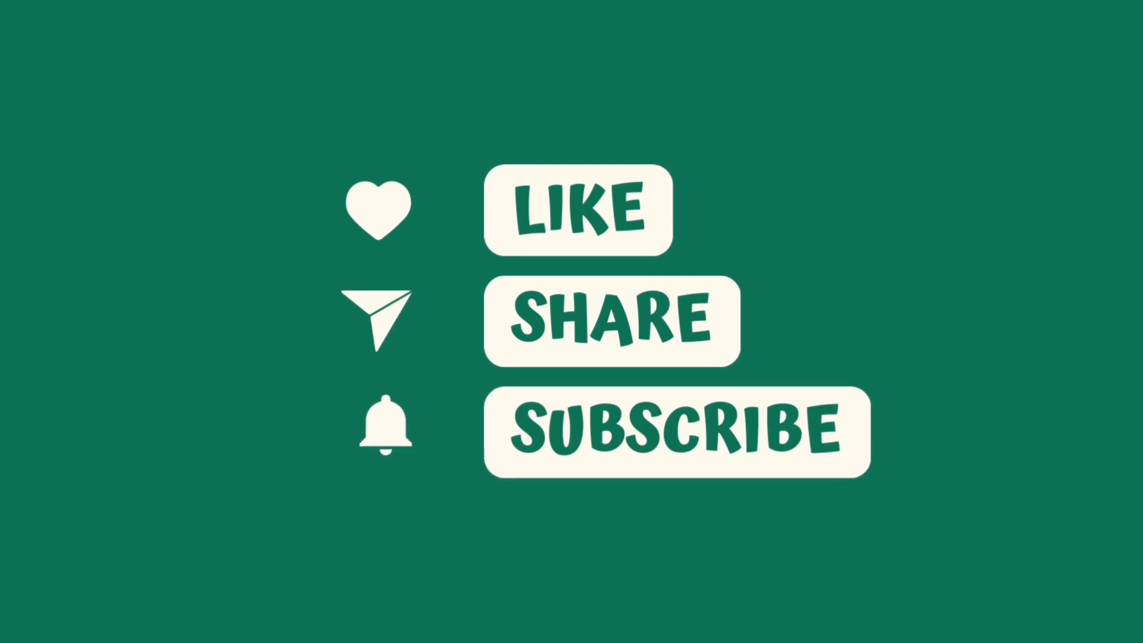